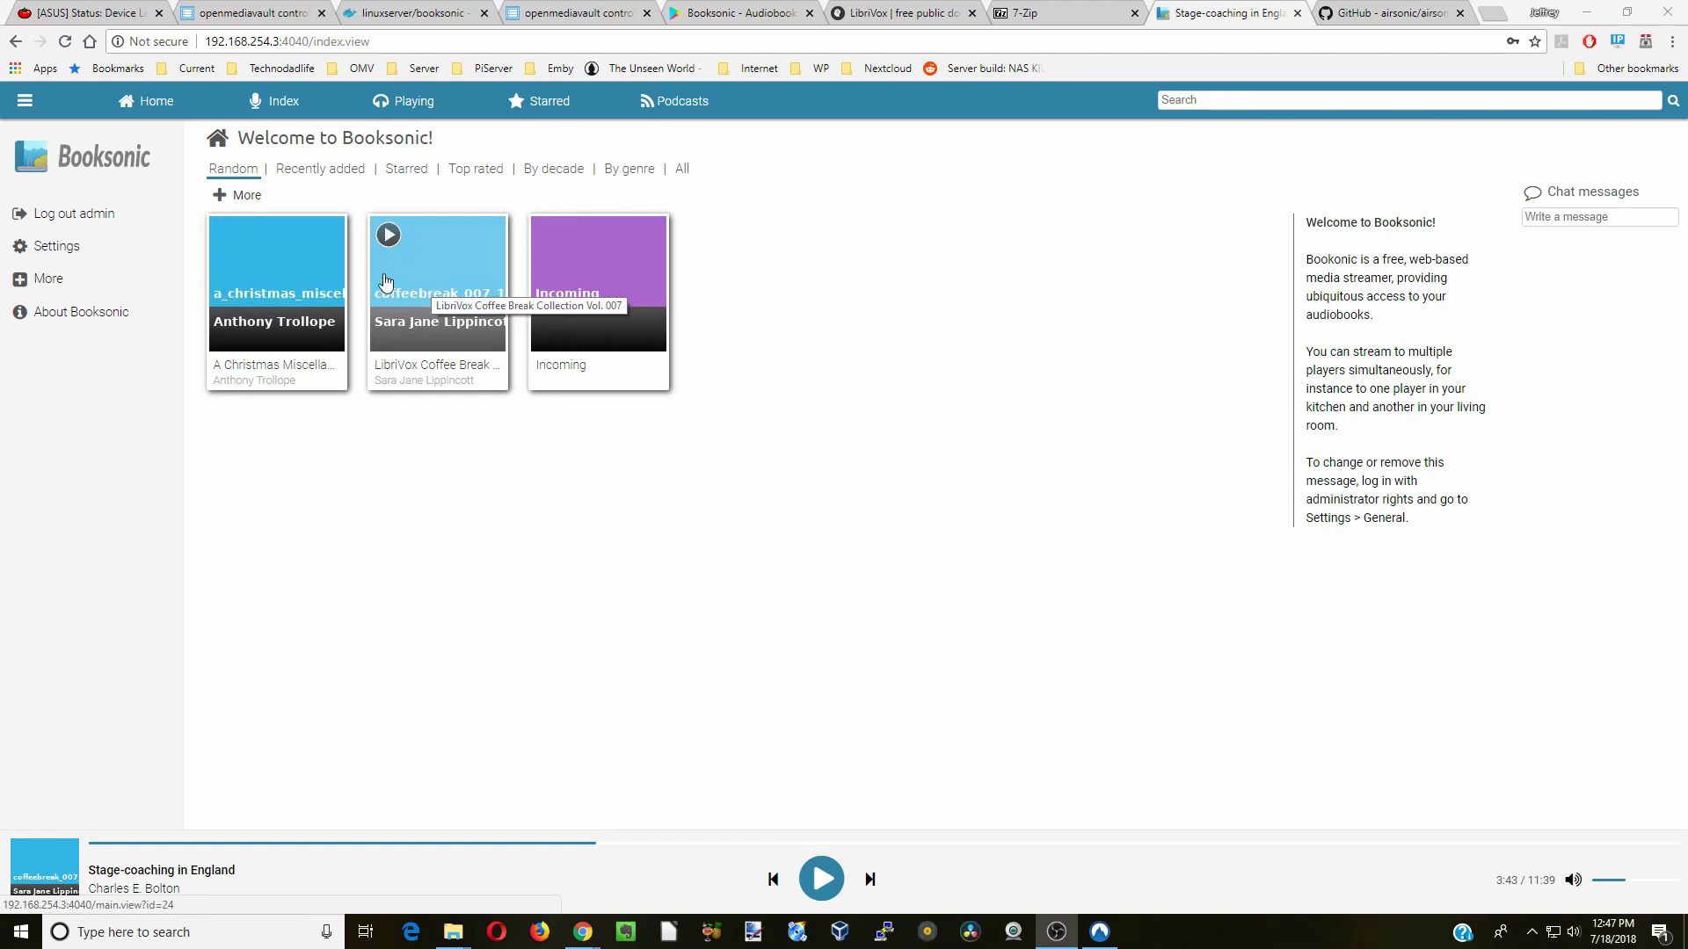
- Browse the coffeebreak_007 album tracks and the empty Podcasts page, then switch to the LibriVox tab
{"action": "left_click", "coordinate": [416, 106]}
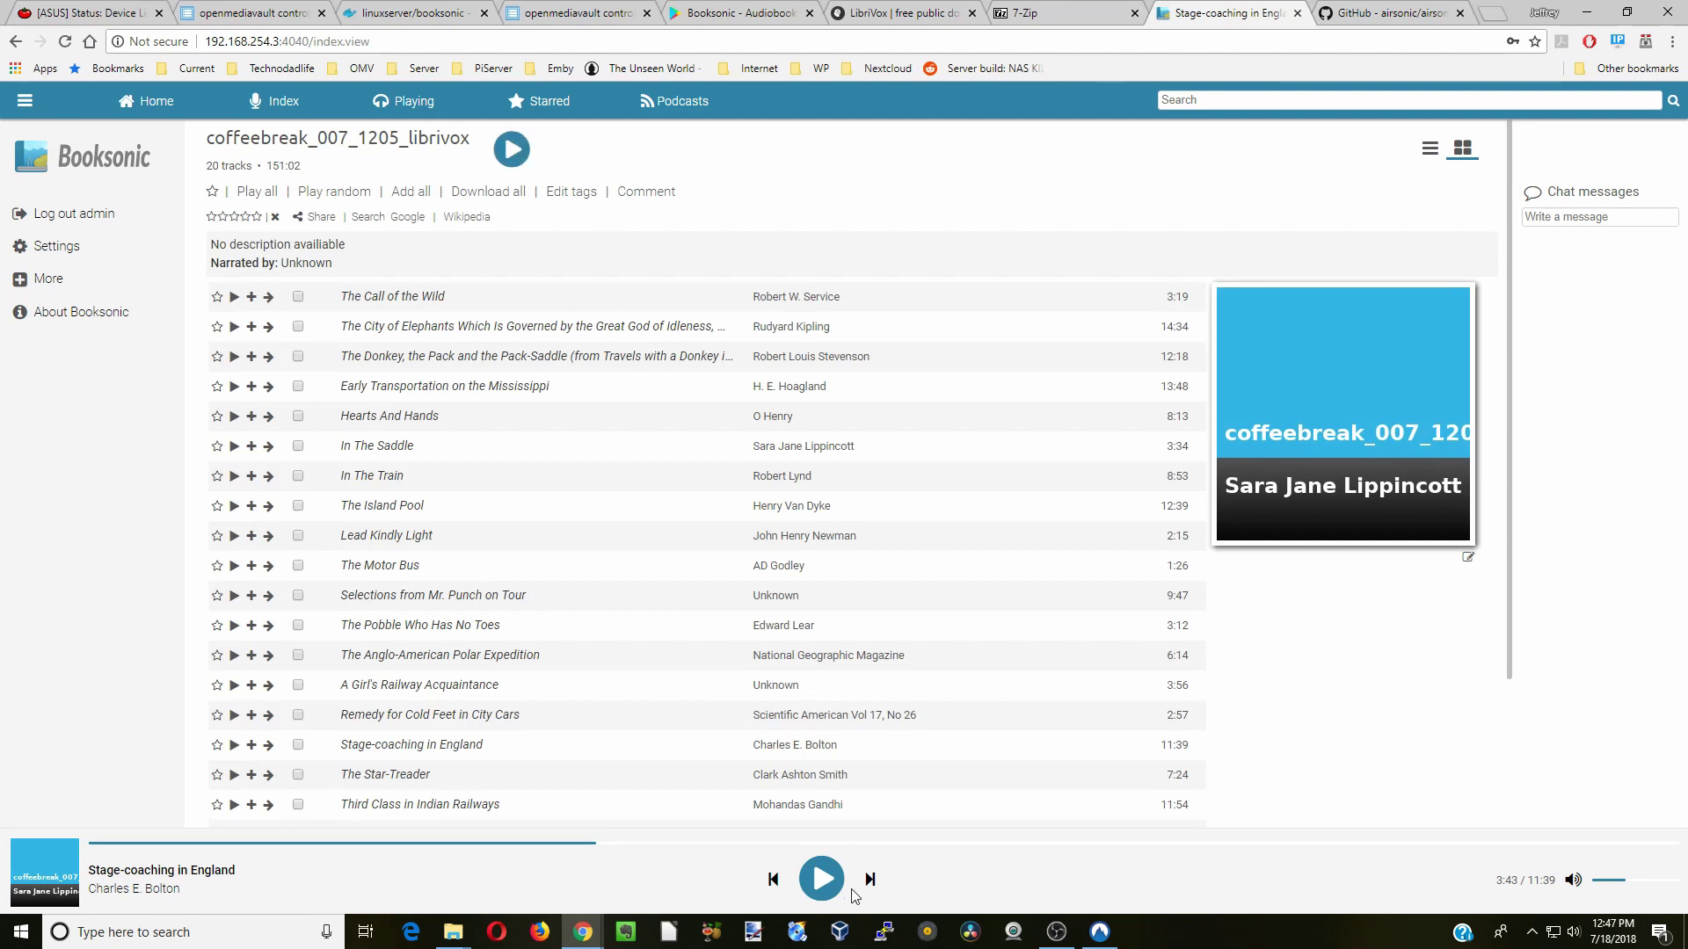
{"action": "mouse_move", "coordinate": [855, 897]}
{"action": "left_click", "coordinate": [677, 103]}
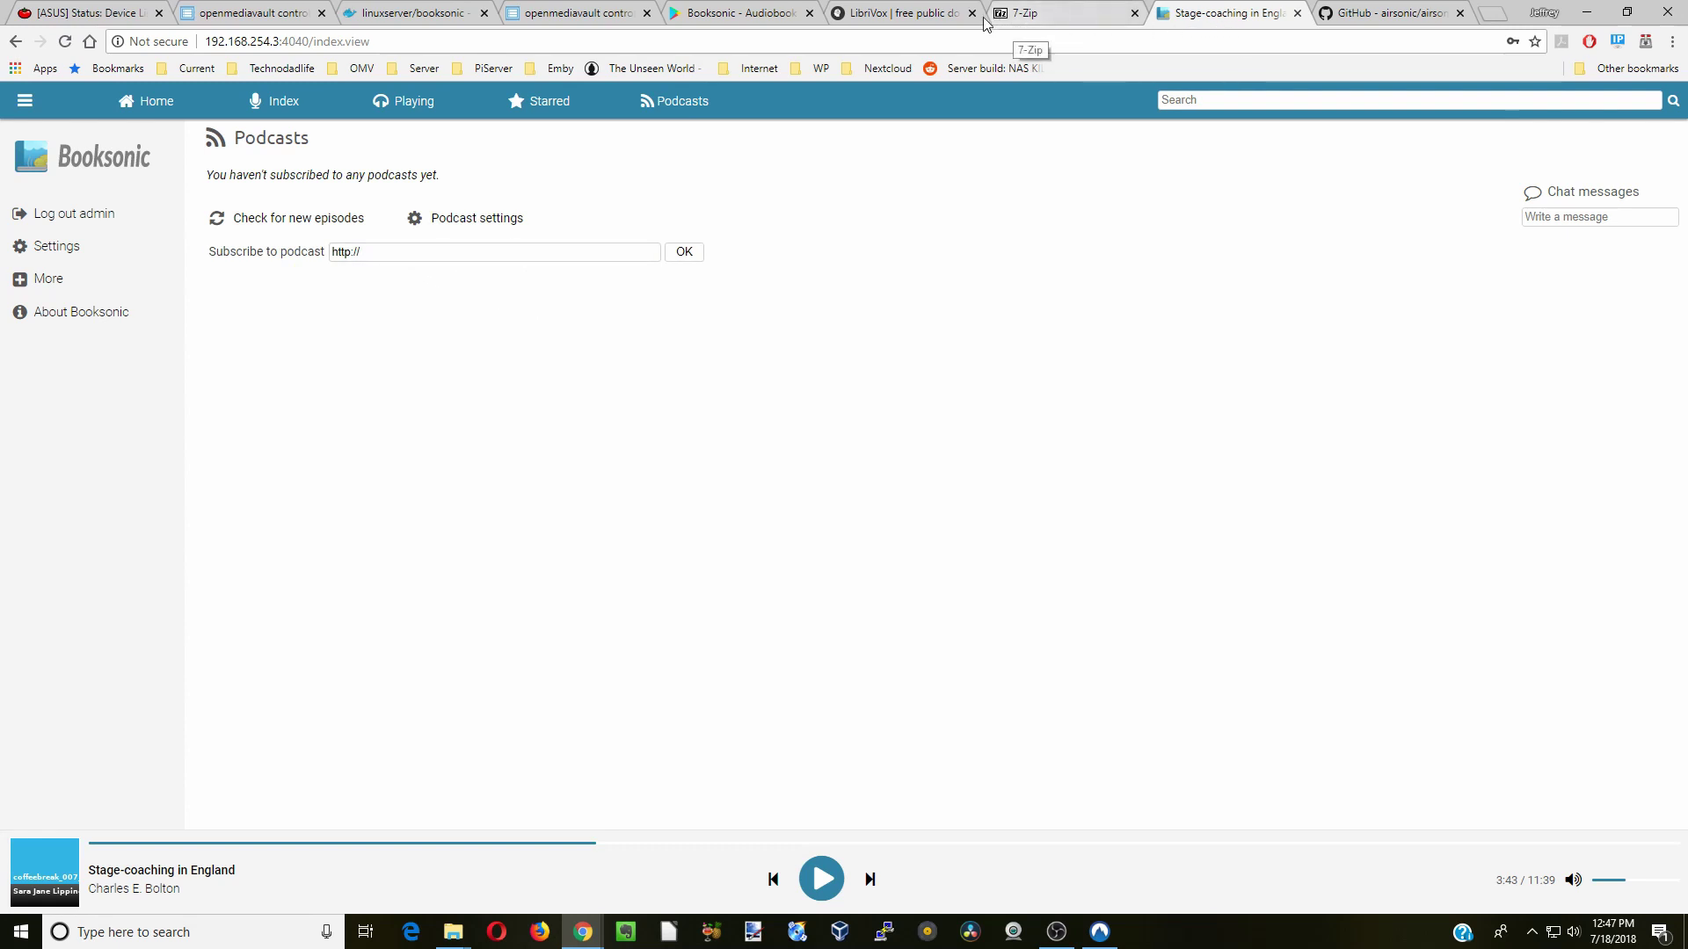
{"action": "left_click", "coordinate": [938, 18]}
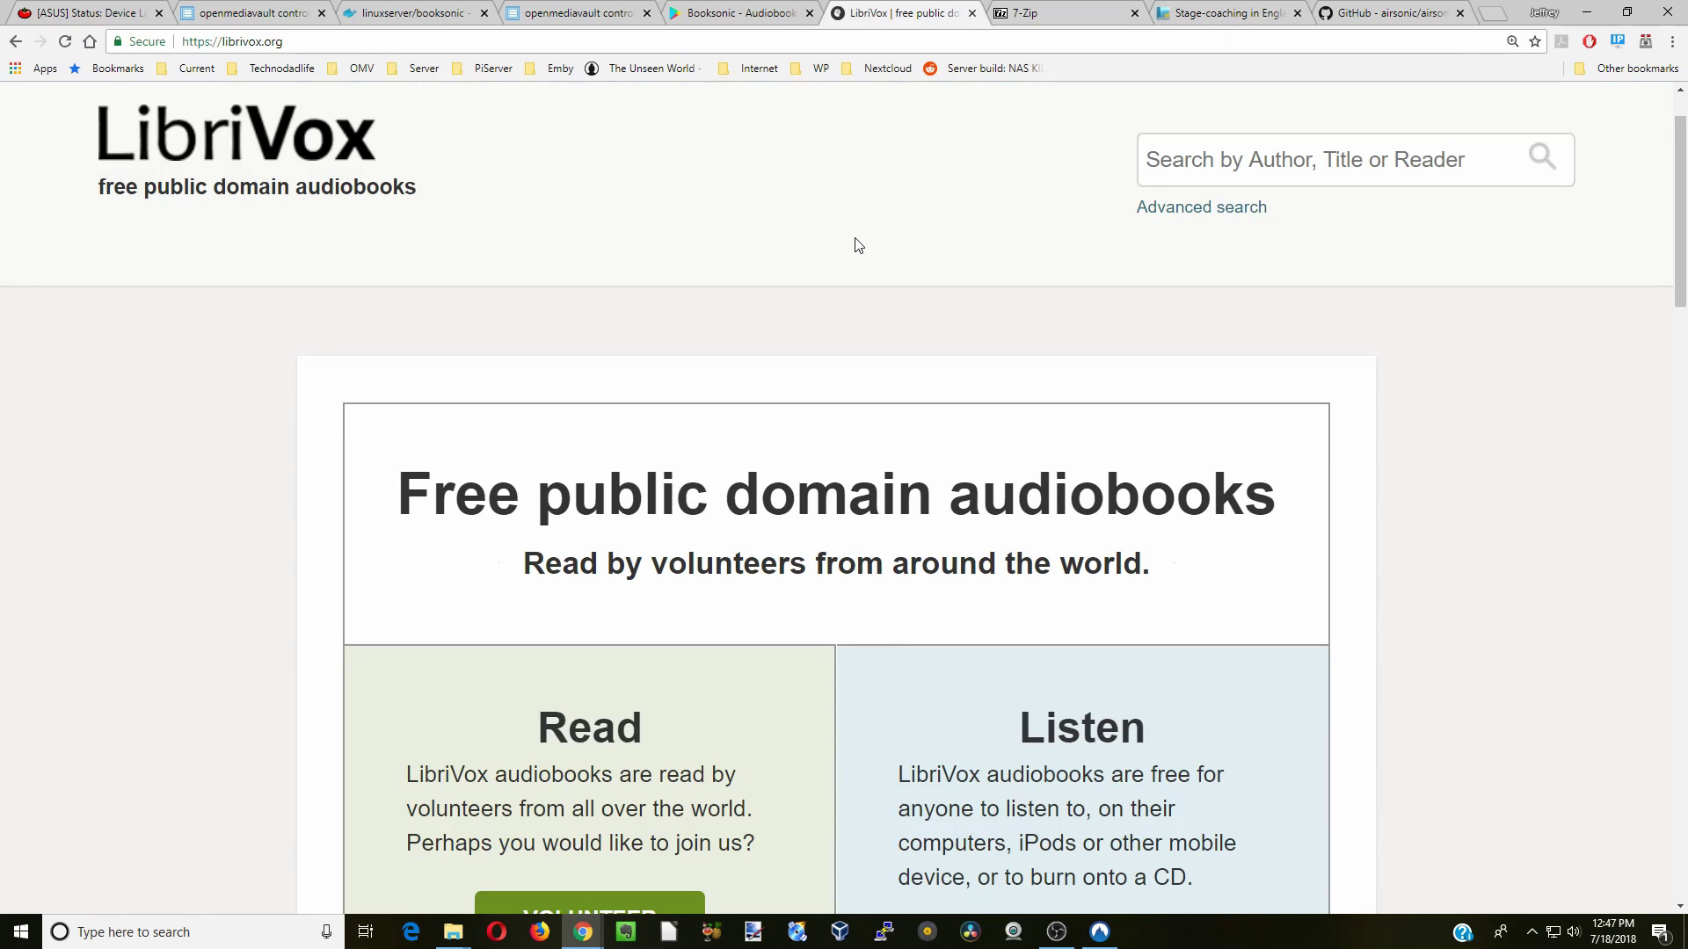
- Scroll to Latest Audiobook Releases, open Songs for the Millions, then close the LibriVox tab
{"action": "scroll", "coordinate": [856, 245], "scroll_direction": "down", "scroll_amount": 6}
{"action": "scroll", "coordinate": [859, 243], "scroll_direction": "down", "scroll_amount": 6}
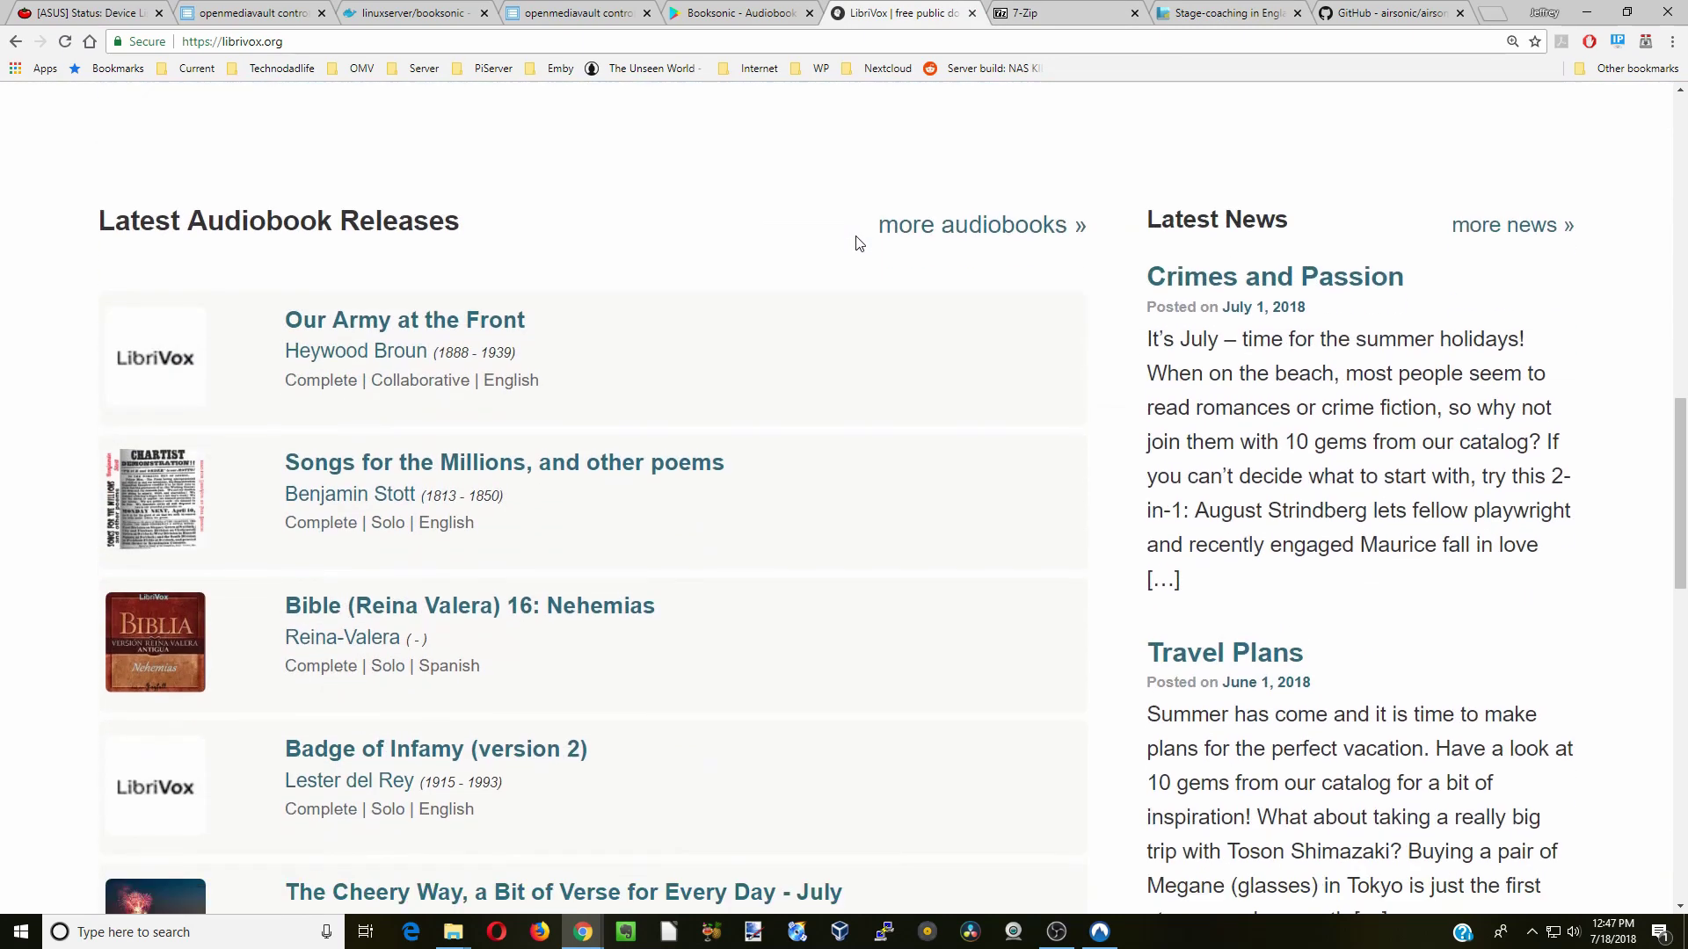
{"action": "scroll", "coordinate": [858, 245], "scroll_direction": "down", "scroll_amount": 3}
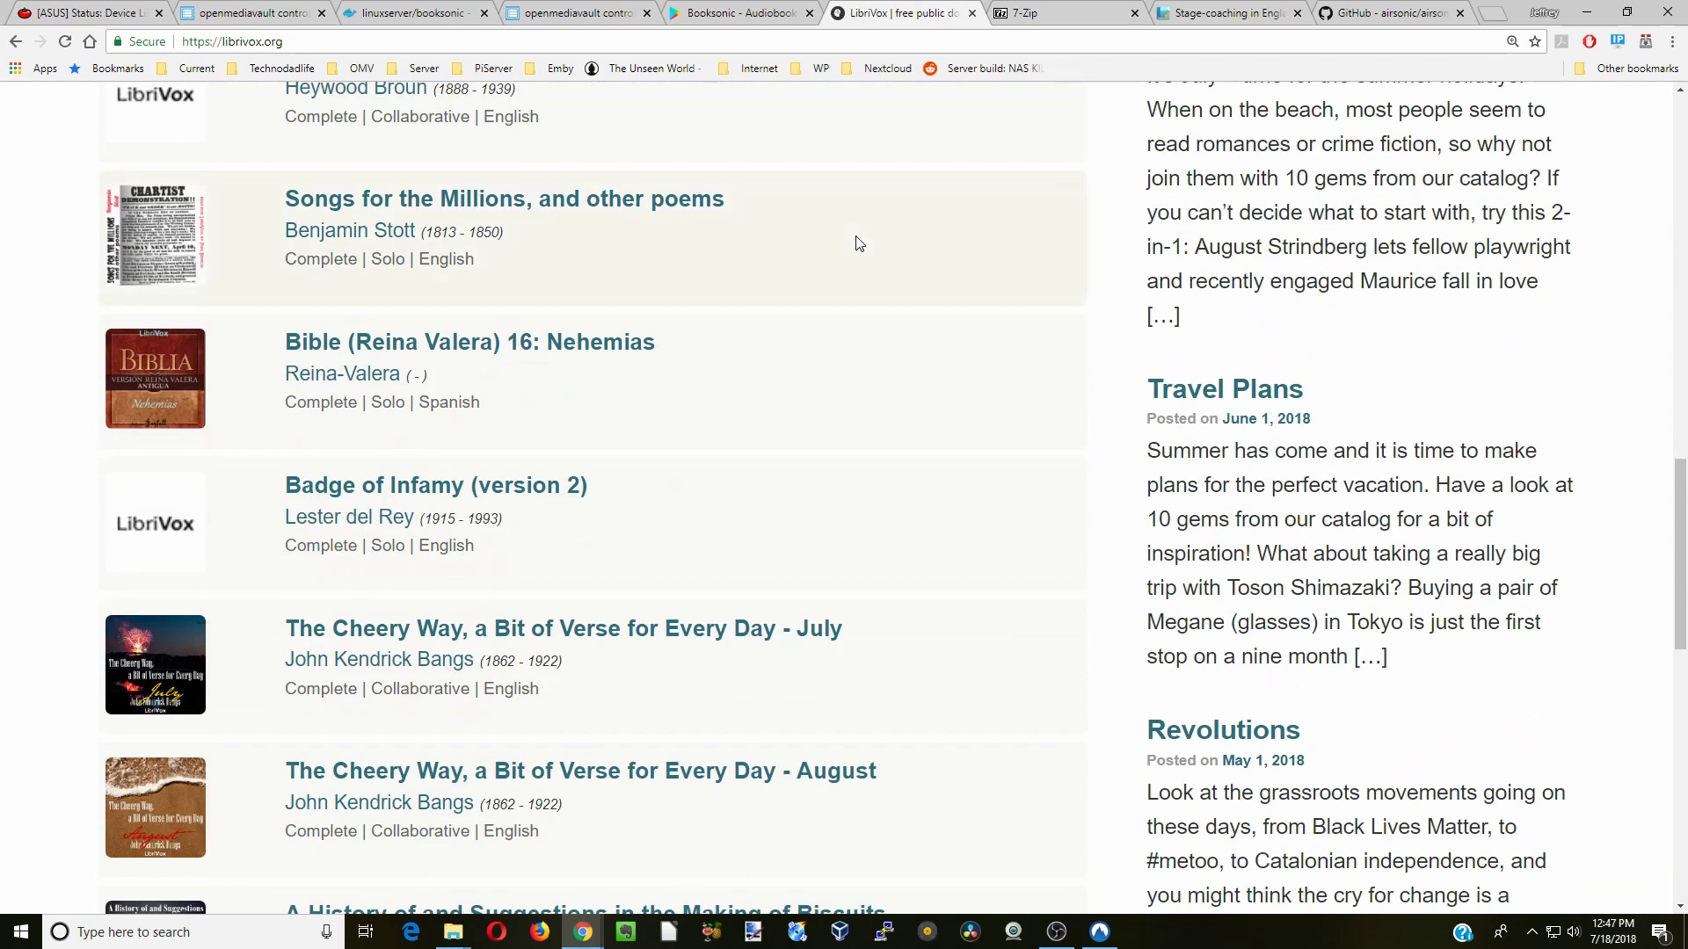
{"action": "left_click", "coordinate": [636, 209]}
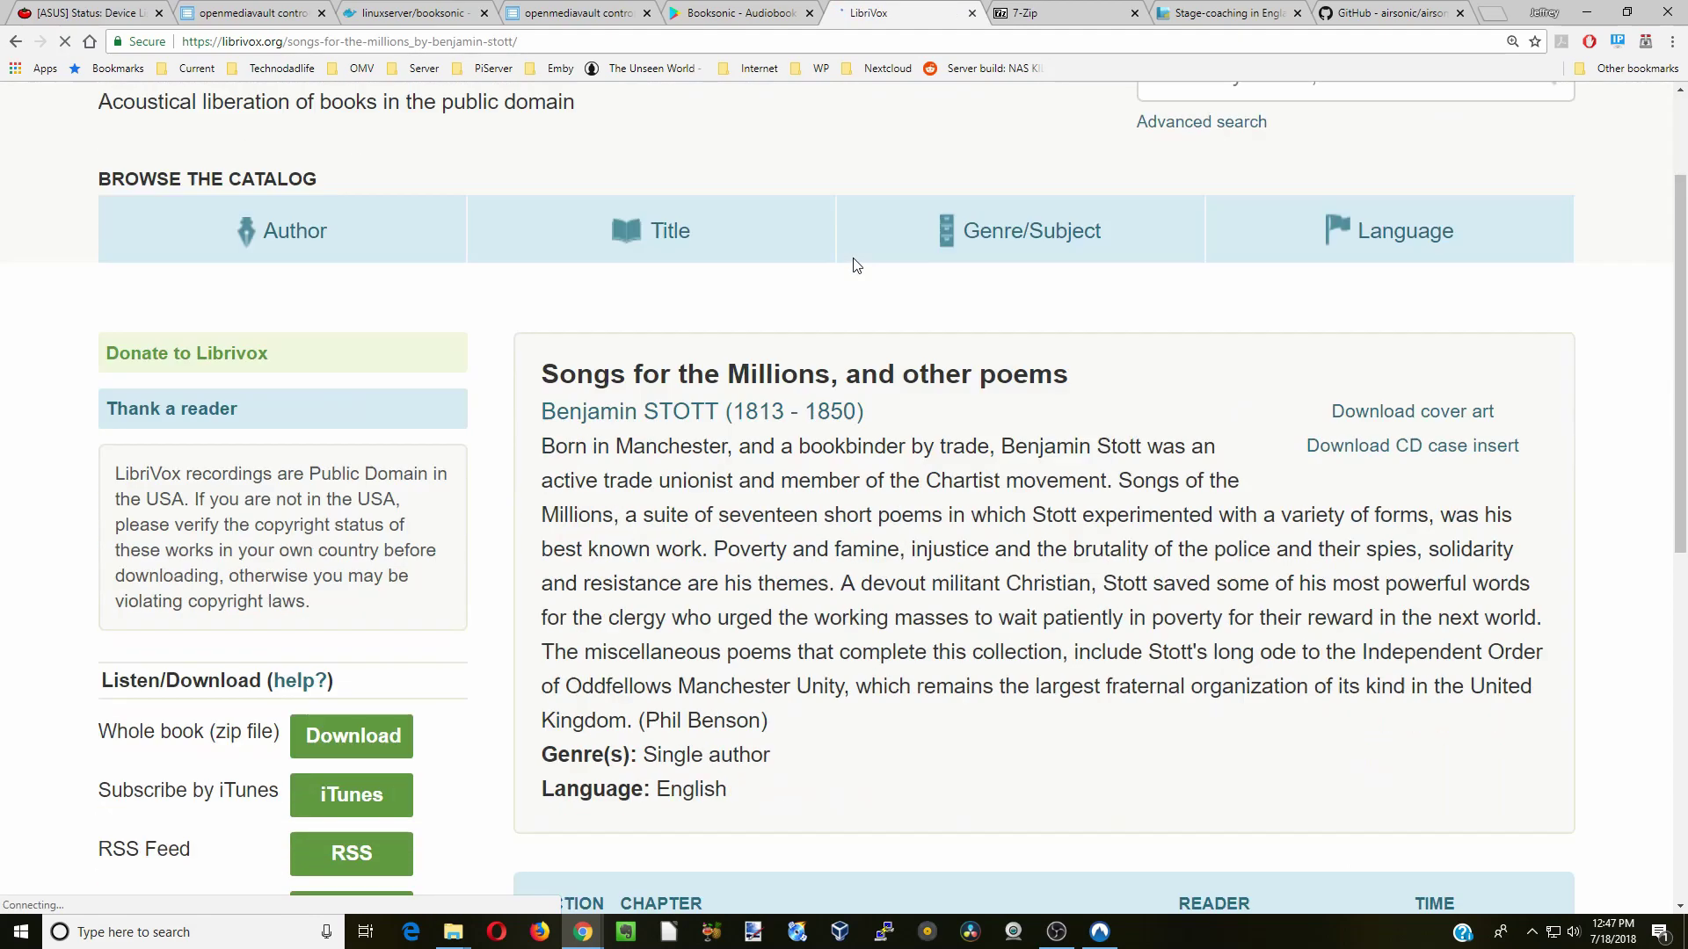
{"action": "scroll", "coordinate": [857, 263], "scroll_direction": "down", "scroll_amount": 3}
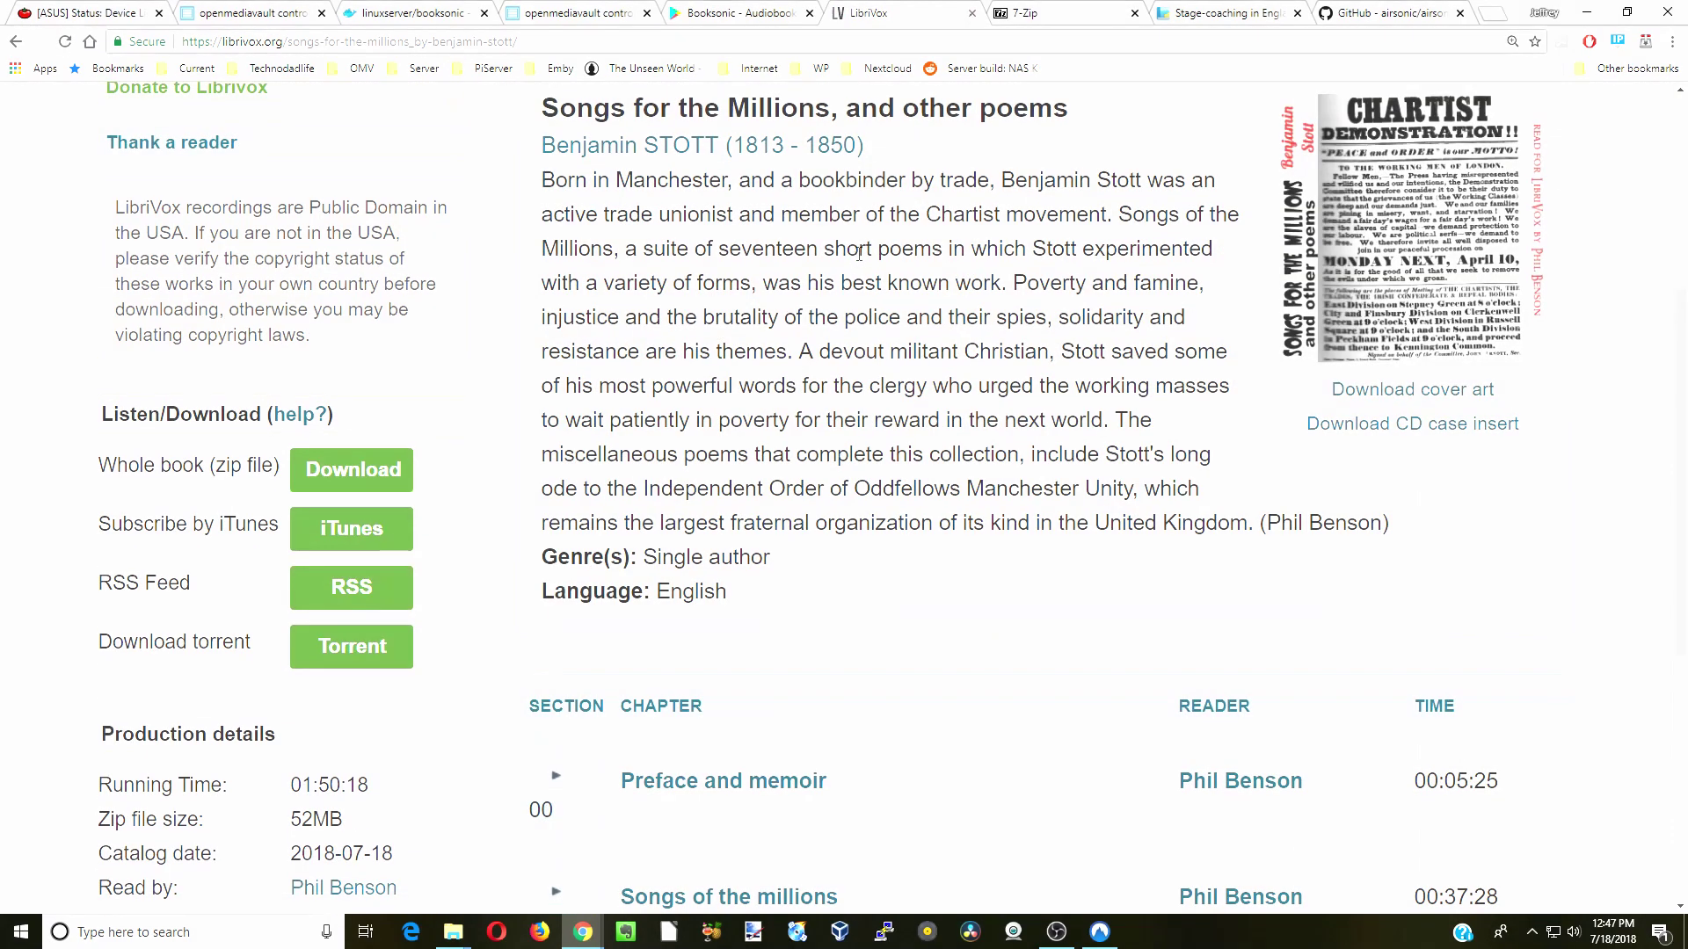
{"action": "left_click", "coordinate": [972, 13]}
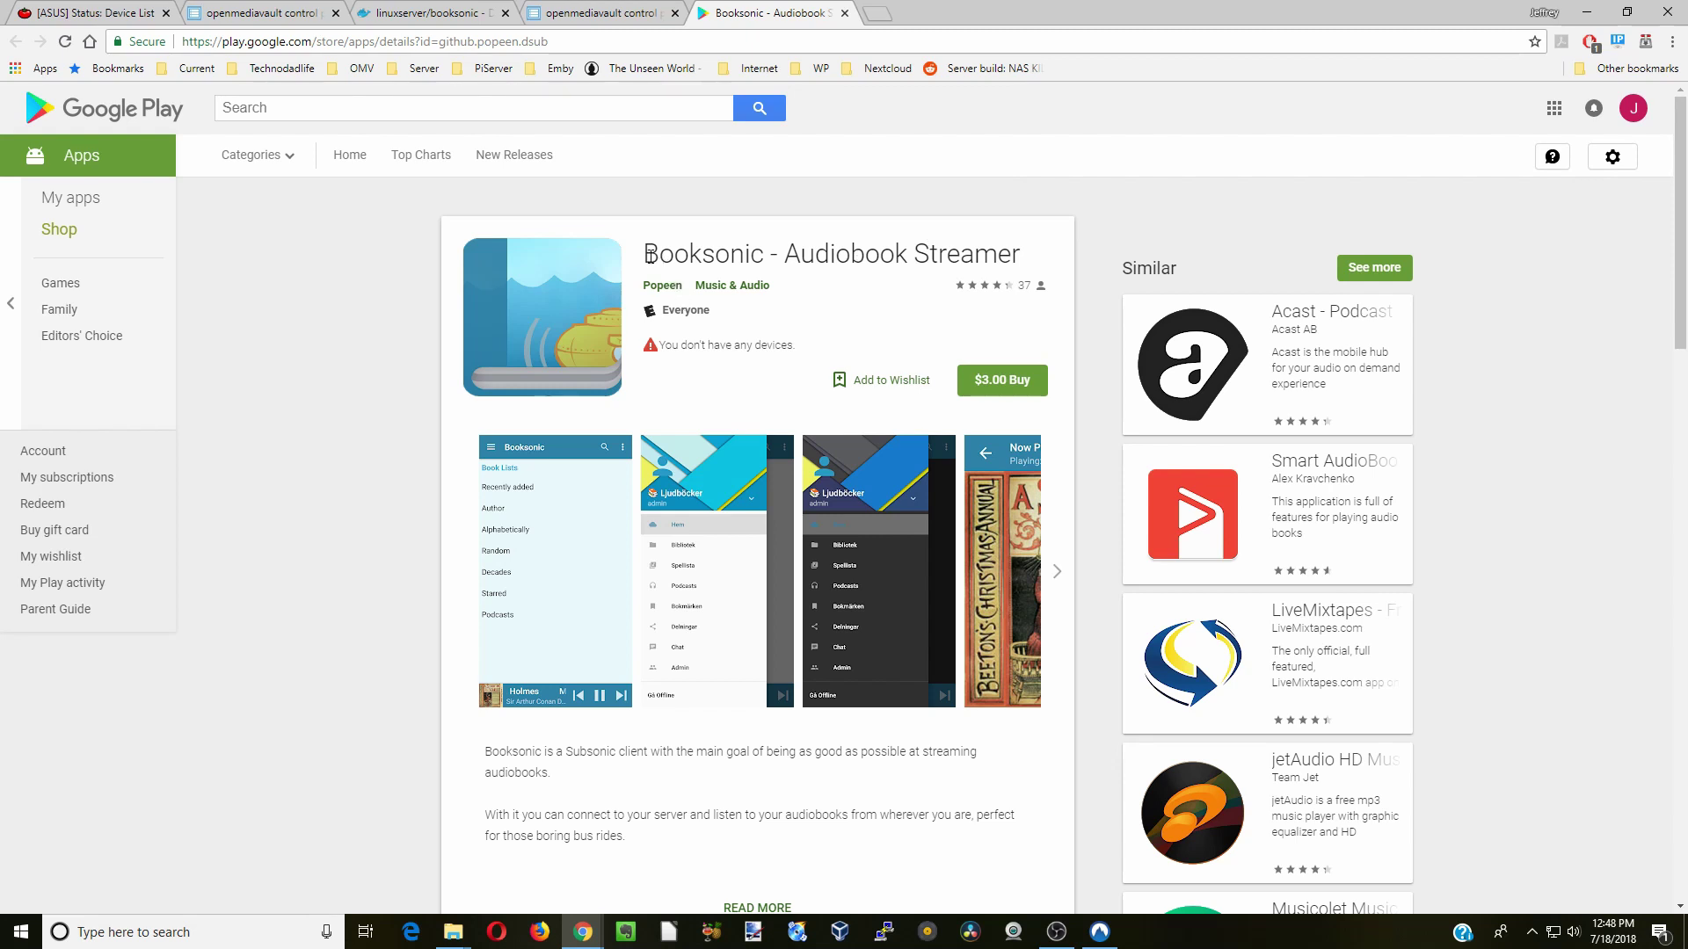
- Highlight the Booksonic - Audiobook Streamer title on its Google Play listing
{"action": "left_click_drag", "start_coordinate": [646, 255], "coordinate": [1033, 262]}
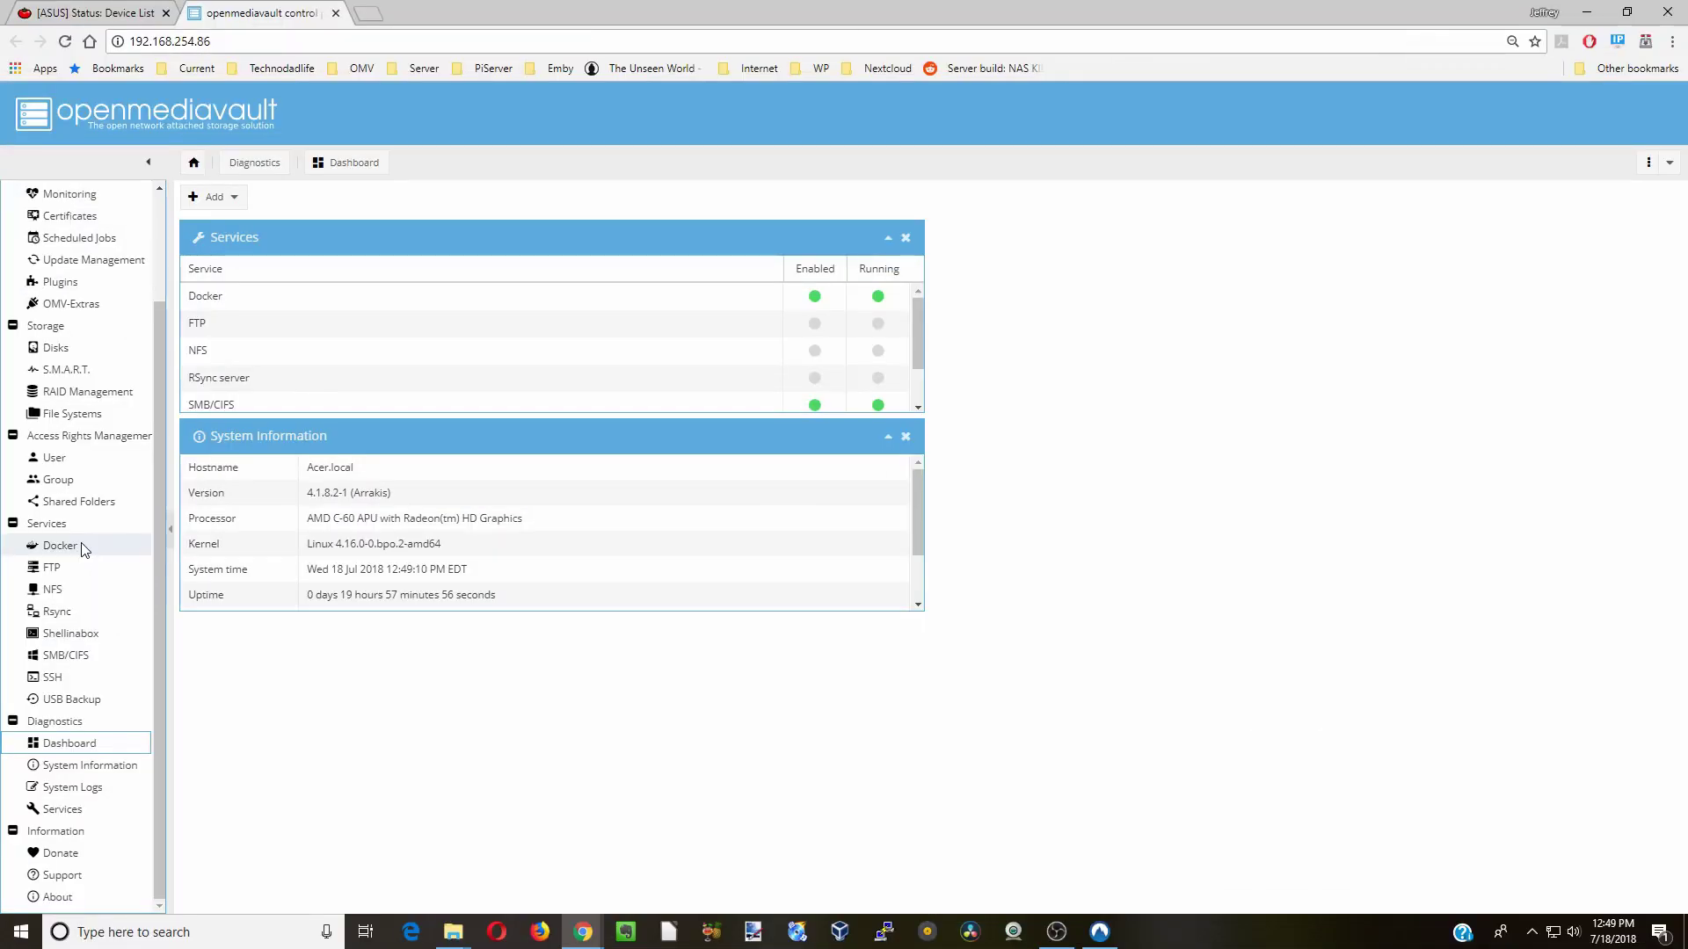
- Search Docker for booksonic, pull linuxserver/booksonic, and open that image's documentation page
{"action": "left_click", "coordinate": [59, 546]}
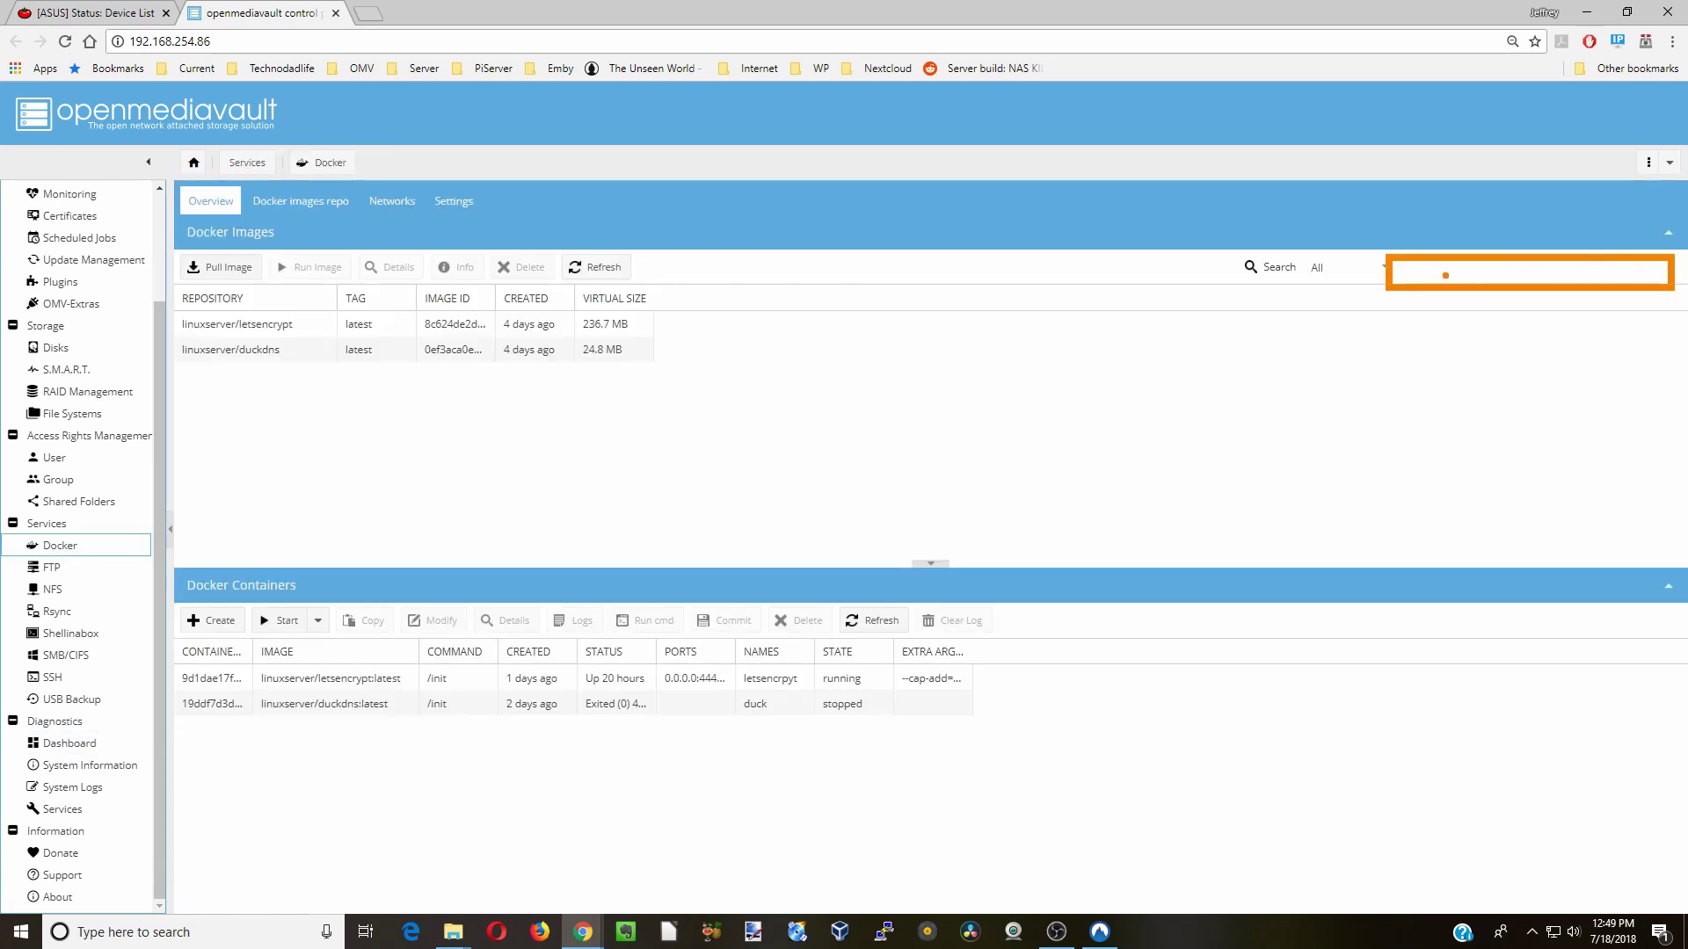
{"action": "type", "text": "booksonic"}
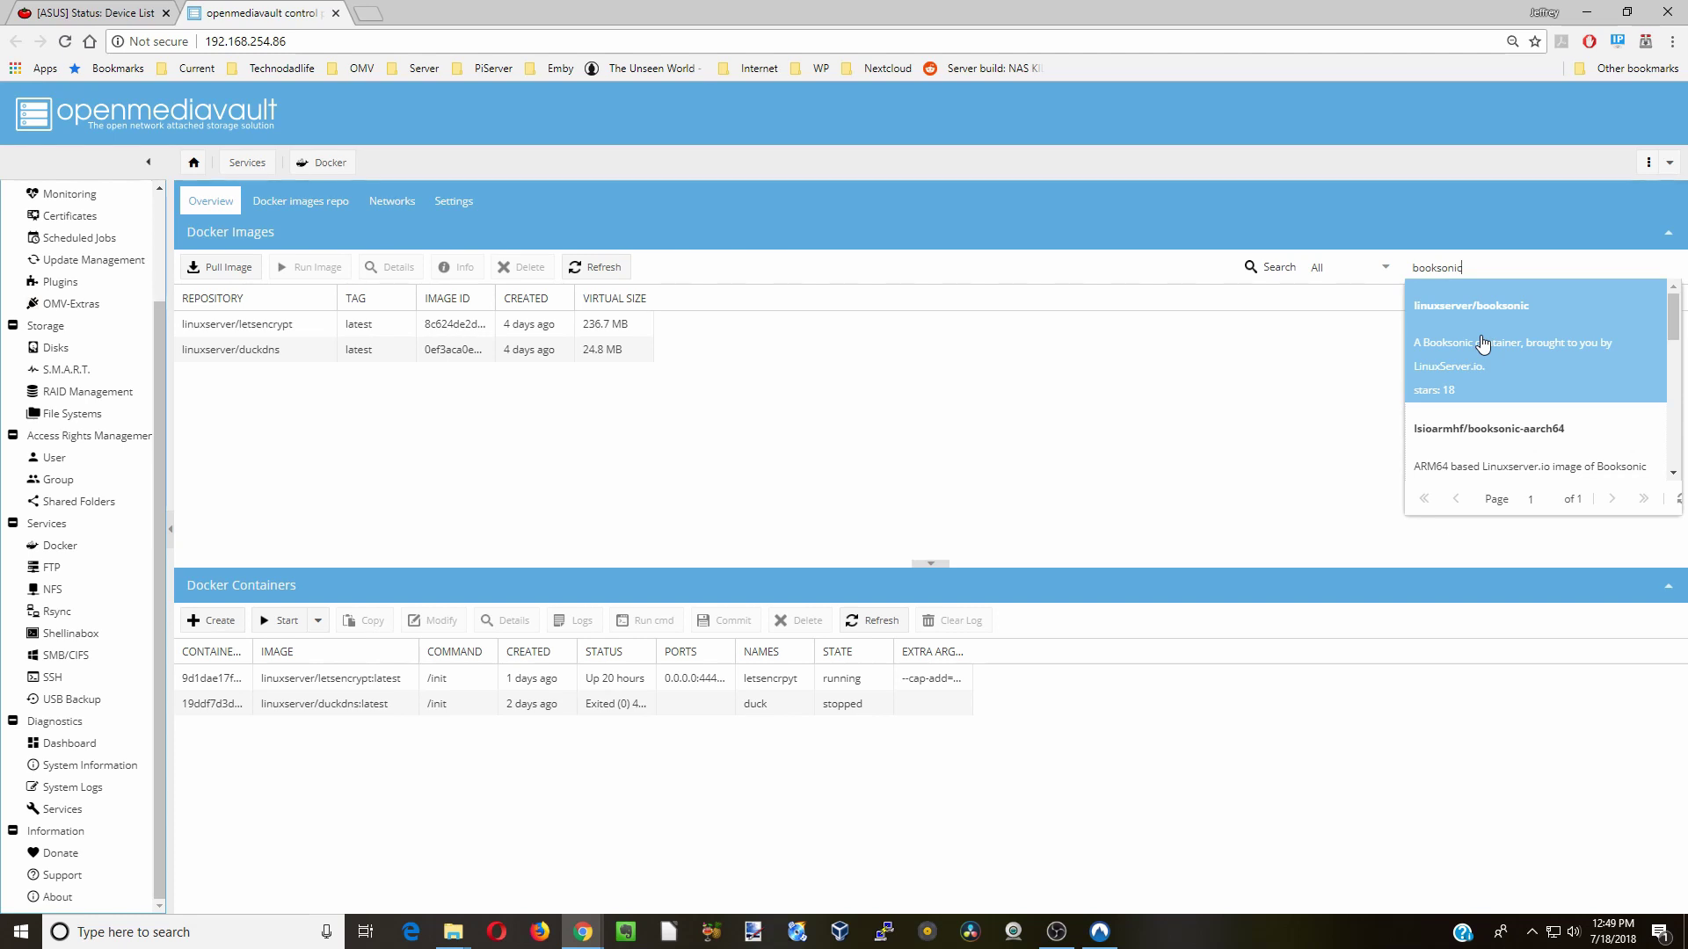
{"action": "left_click", "coordinate": [1483, 343]}
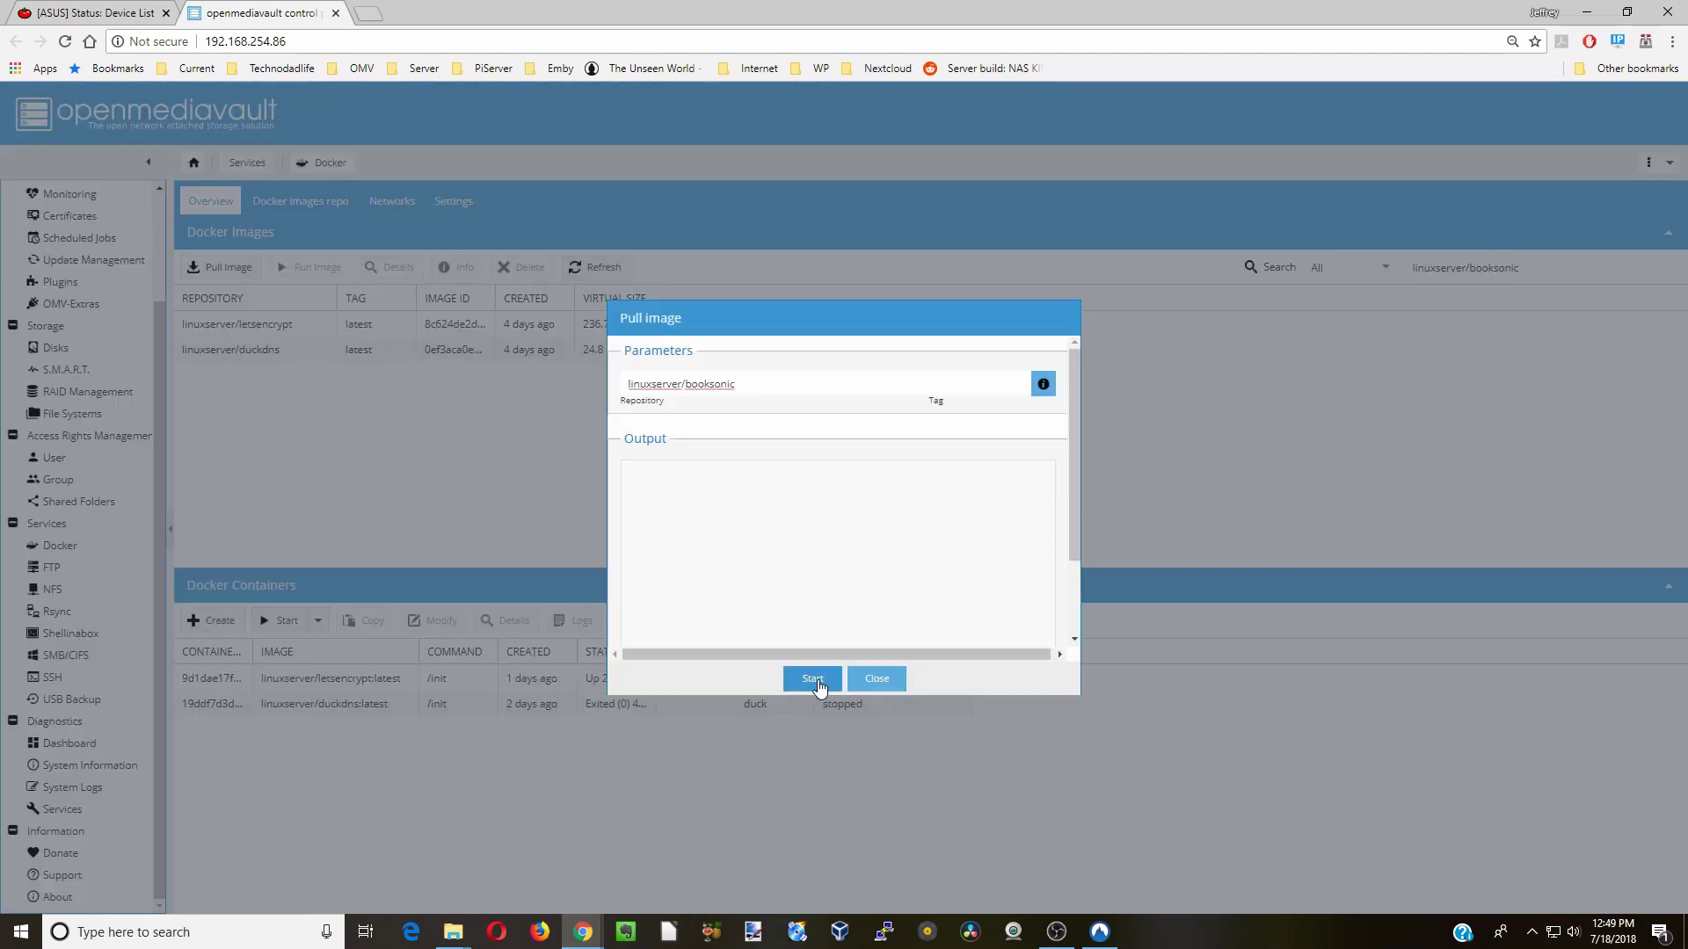
{"action": "left_click", "coordinate": [816, 681]}
{"action": "left_click", "coordinate": [877, 690]}
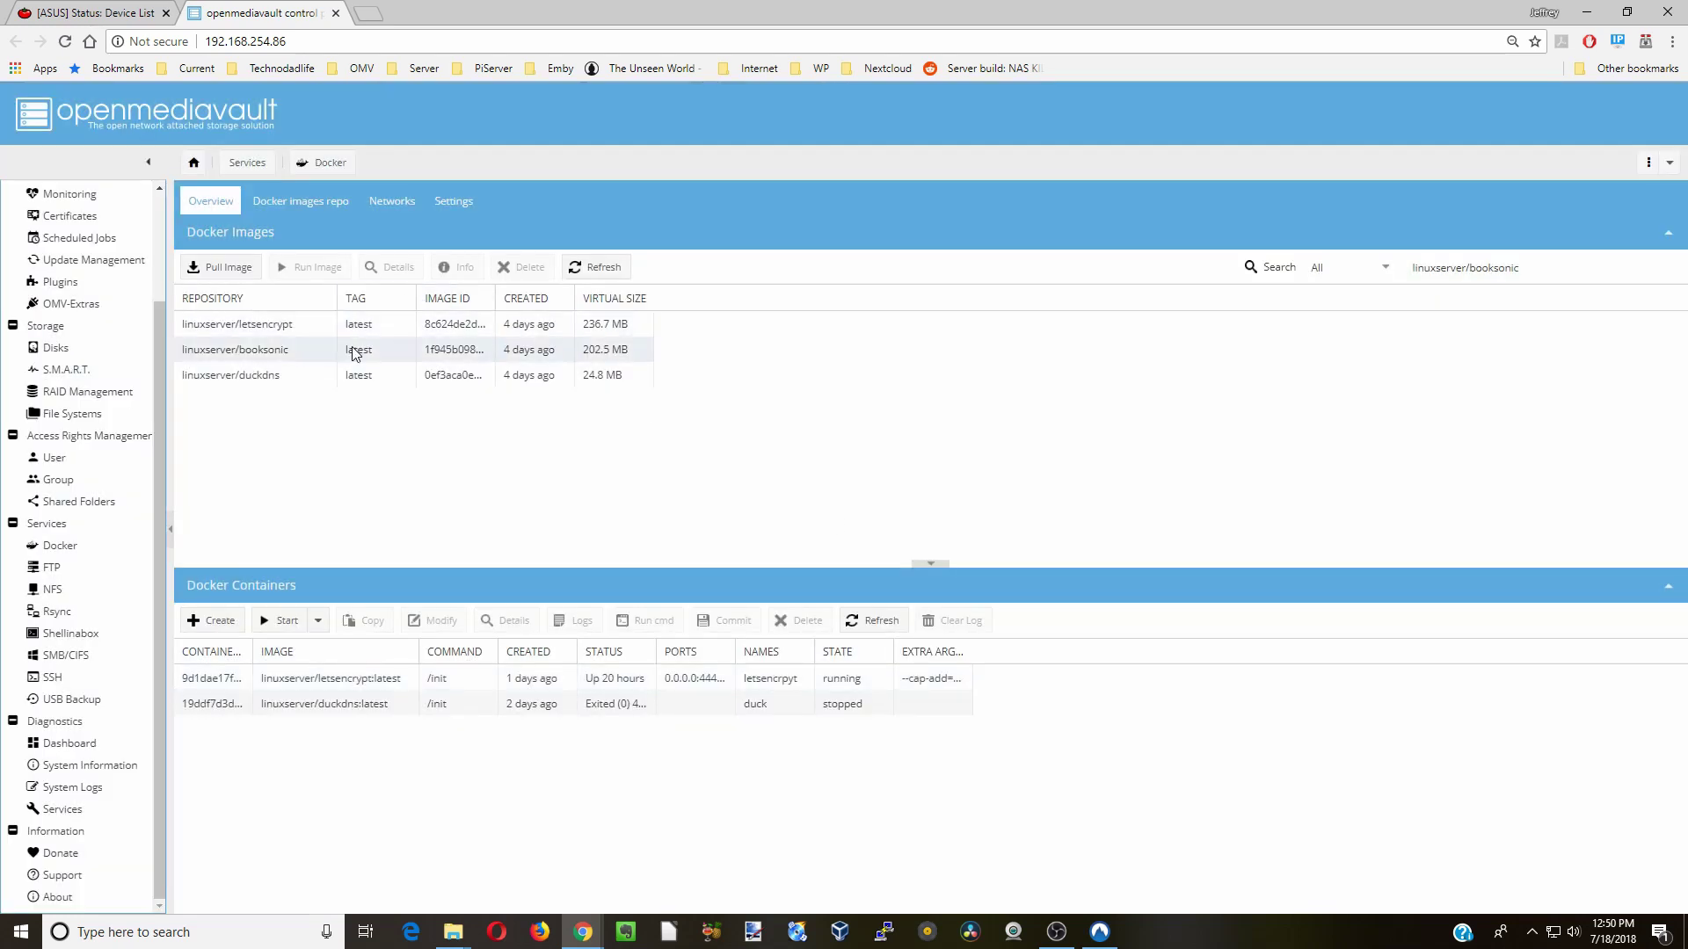
{"action": "left_click", "coordinate": [355, 351]}
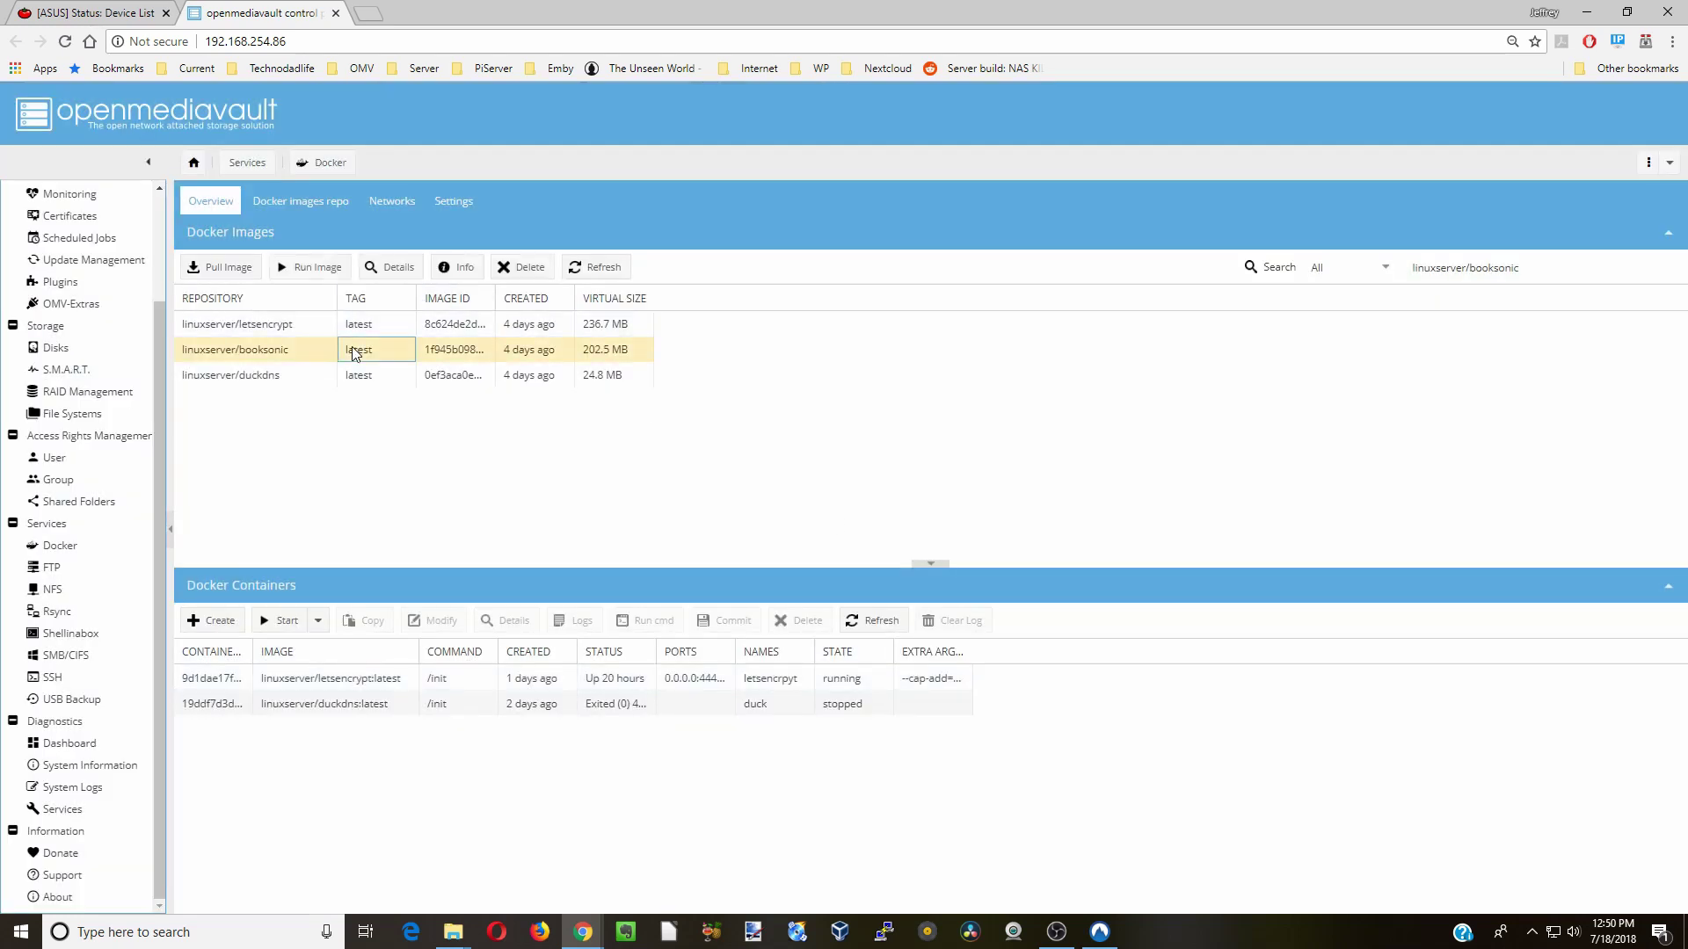
{"action": "left_click", "coordinate": [463, 267]}
- Scroll through the linuxserver/booksonic Usage section on Docker Hub, highlighting parameter text
{"action": "scroll", "coordinate": [507, 341], "scroll_direction": "down", "scroll_amount": 1}
{"action": "scroll", "coordinate": [507, 341], "scroll_direction": "down", "scroll_amount": 10}
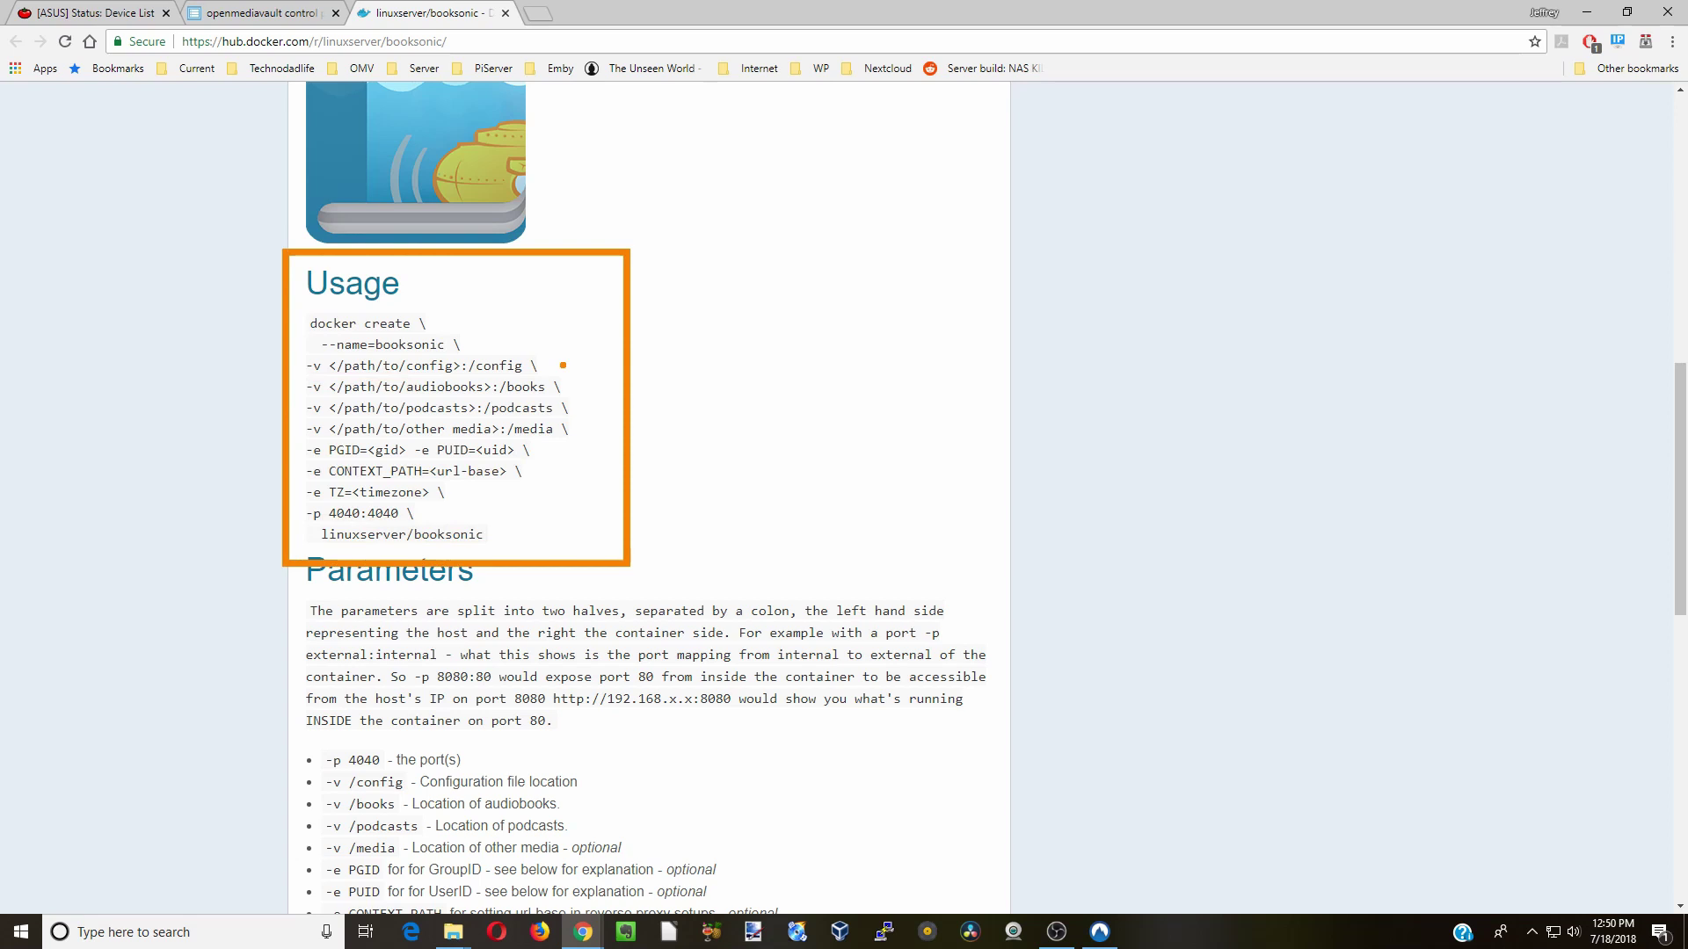
{"action": "left_click_drag", "start_coordinate": [563, 364], "coordinate": [637, 410]}
{"action": "left_click_drag", "start_coordinate": [548, 450], "coordinate": [575, 450]}
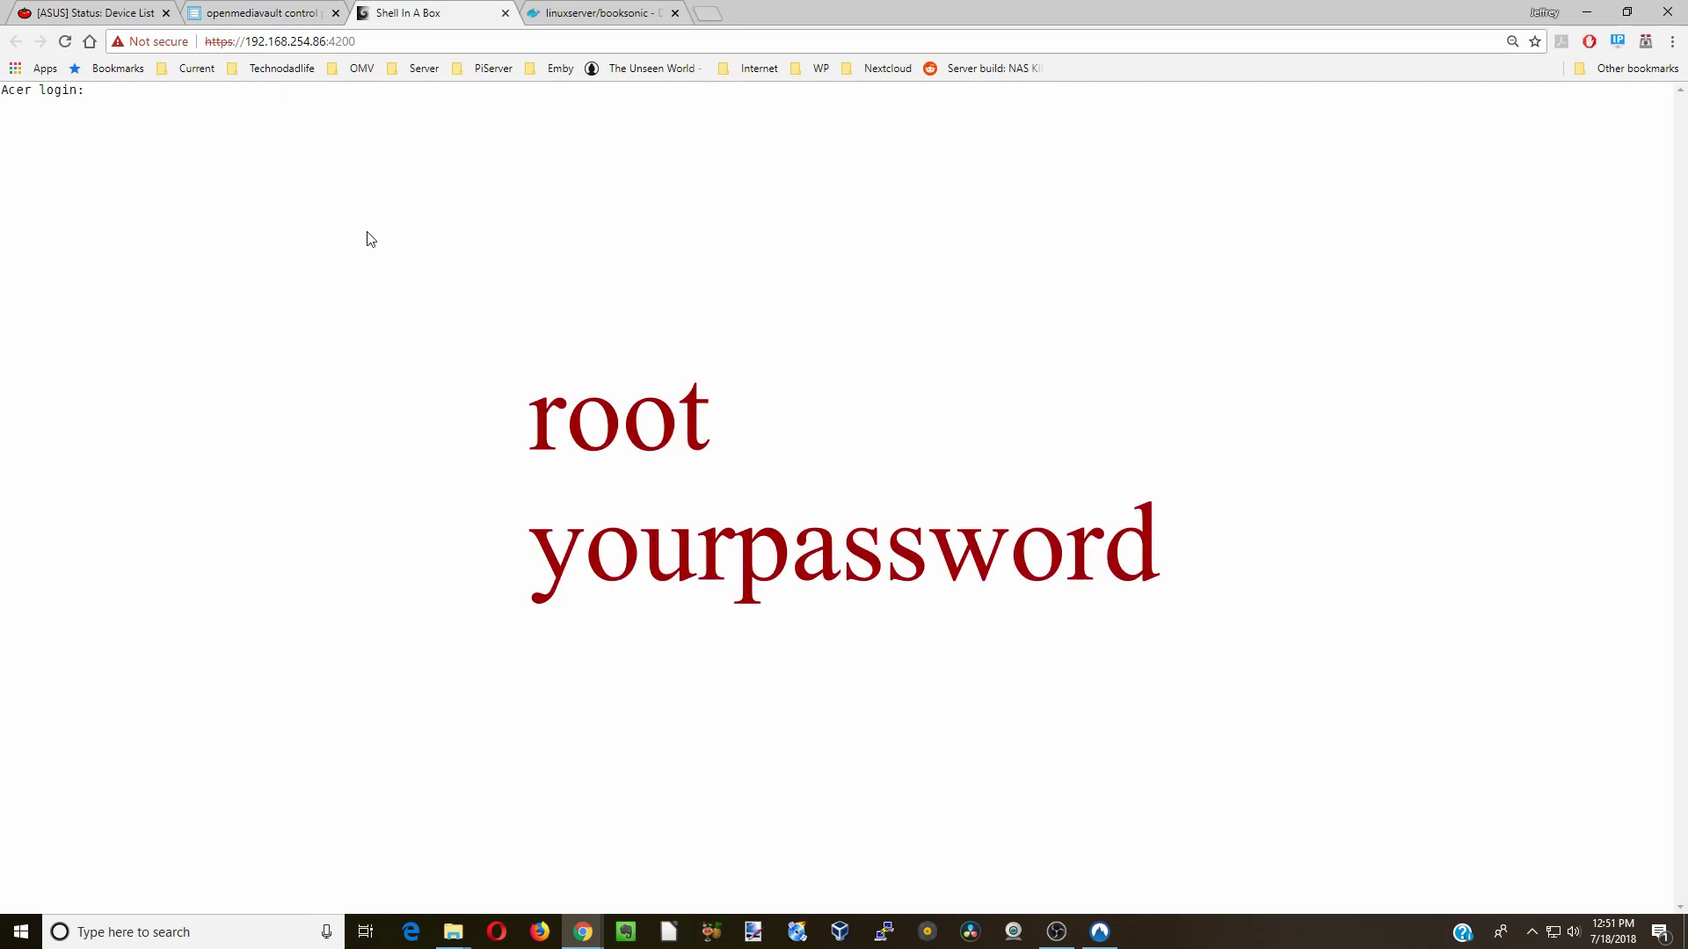
- Log in to the Shell In A Box terminal as root with the account password
{"action": "type", "text": "root"}
{"action": "key", "text": "Return"}
{"action": "type", "text": "yourpassword"}
{"action": "key", "text": "Return"}
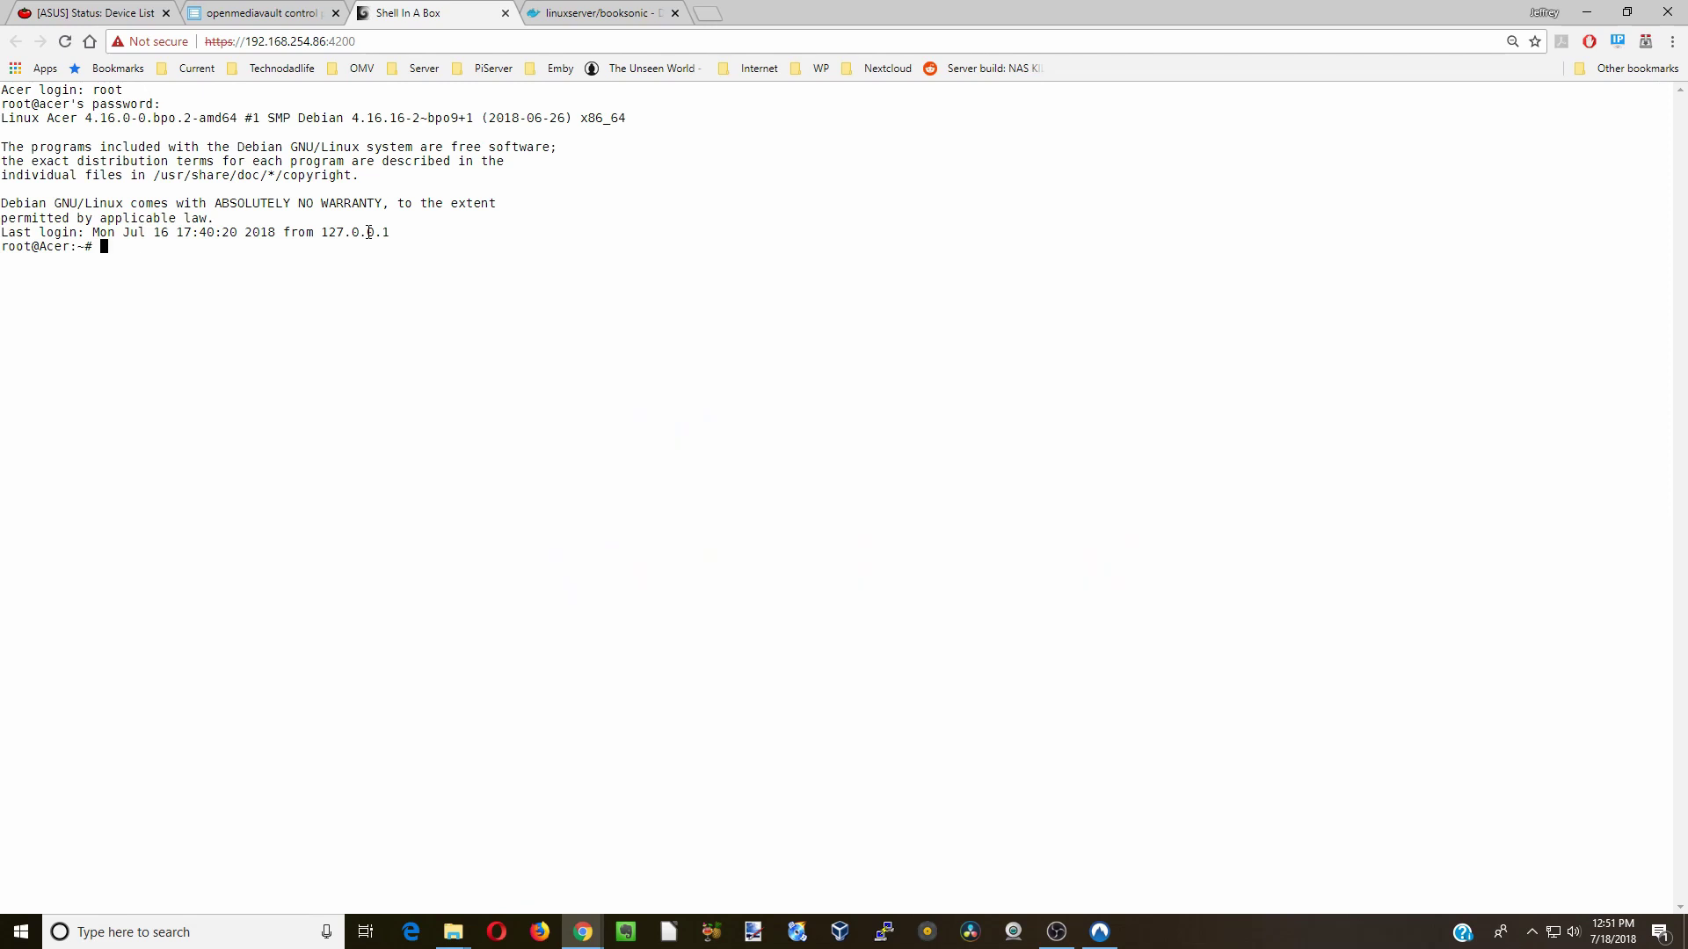
- Run id for the user to find uid 1000 and gid 100, then return to Docker images
{"action": "type", "text": "id use"}
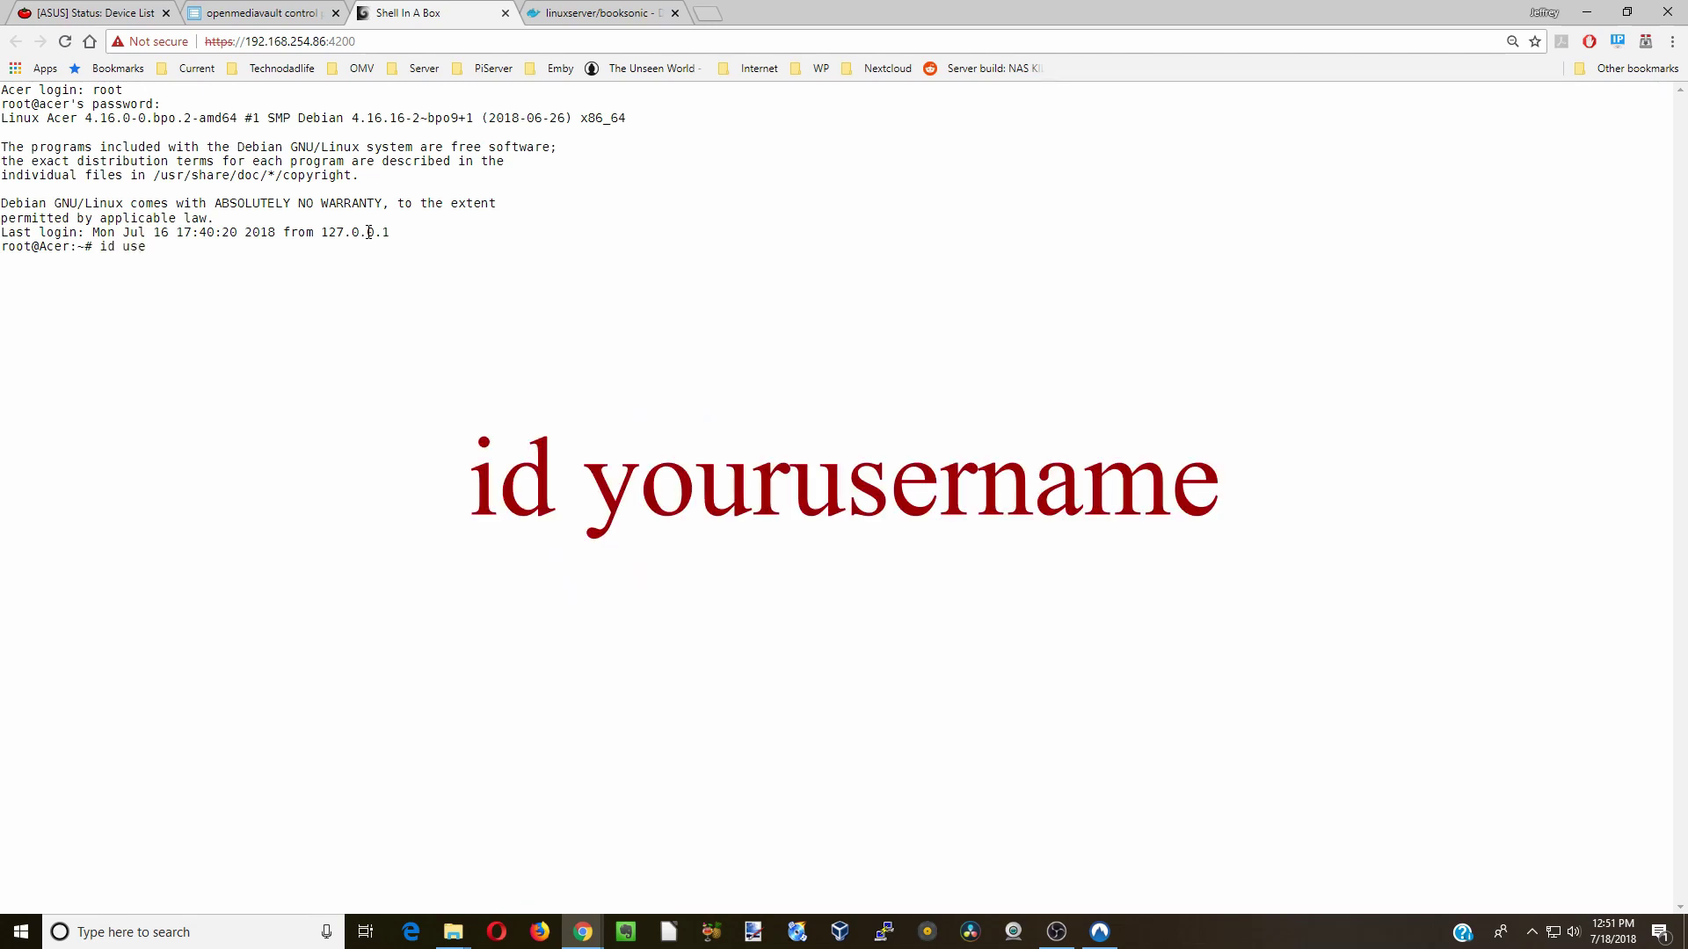
{"action": "type", "text": "r1"}
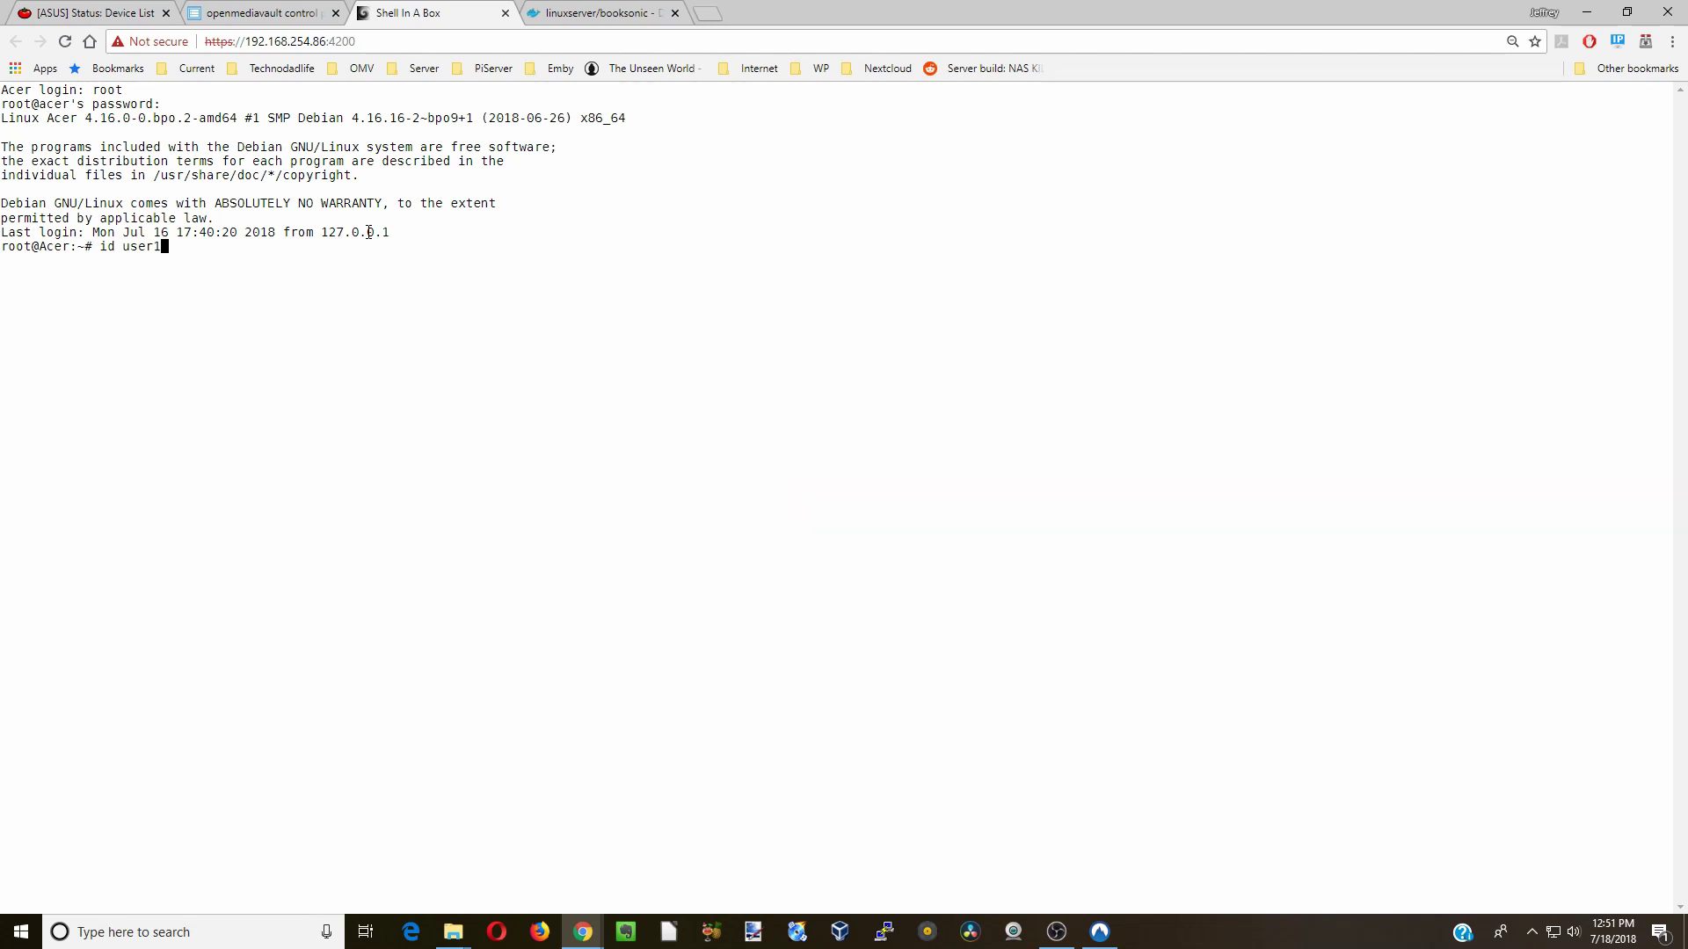
{"action": "key", "text": "Return"}
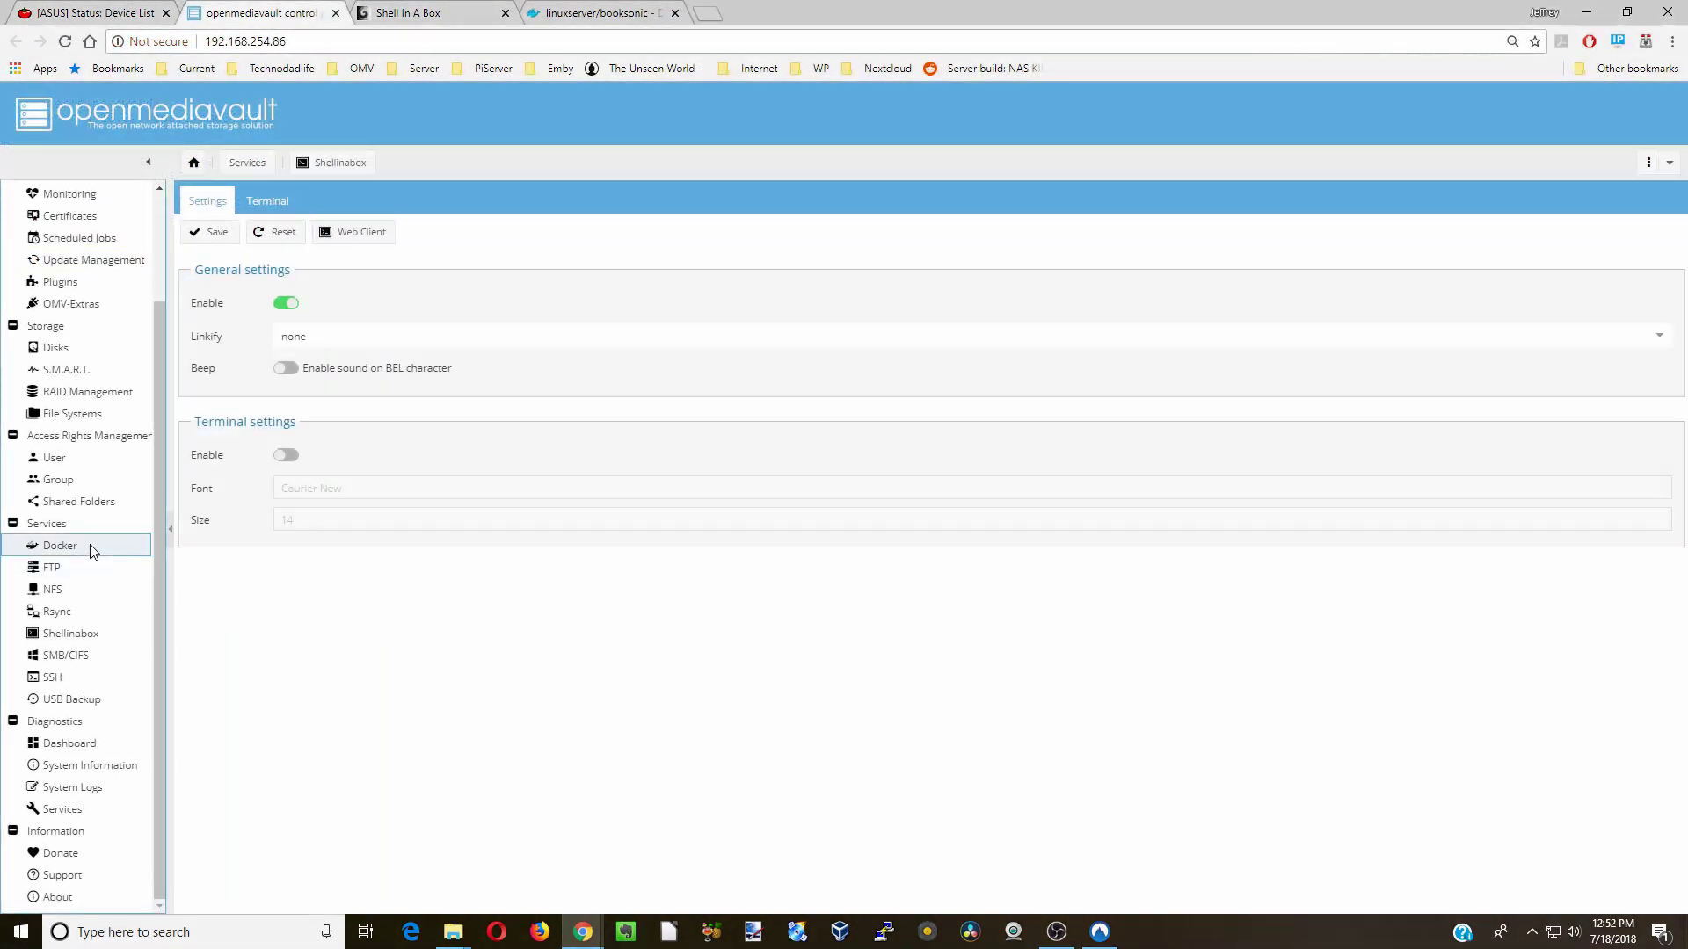
{"action": "left_click", "coordinate": [88, 548]}
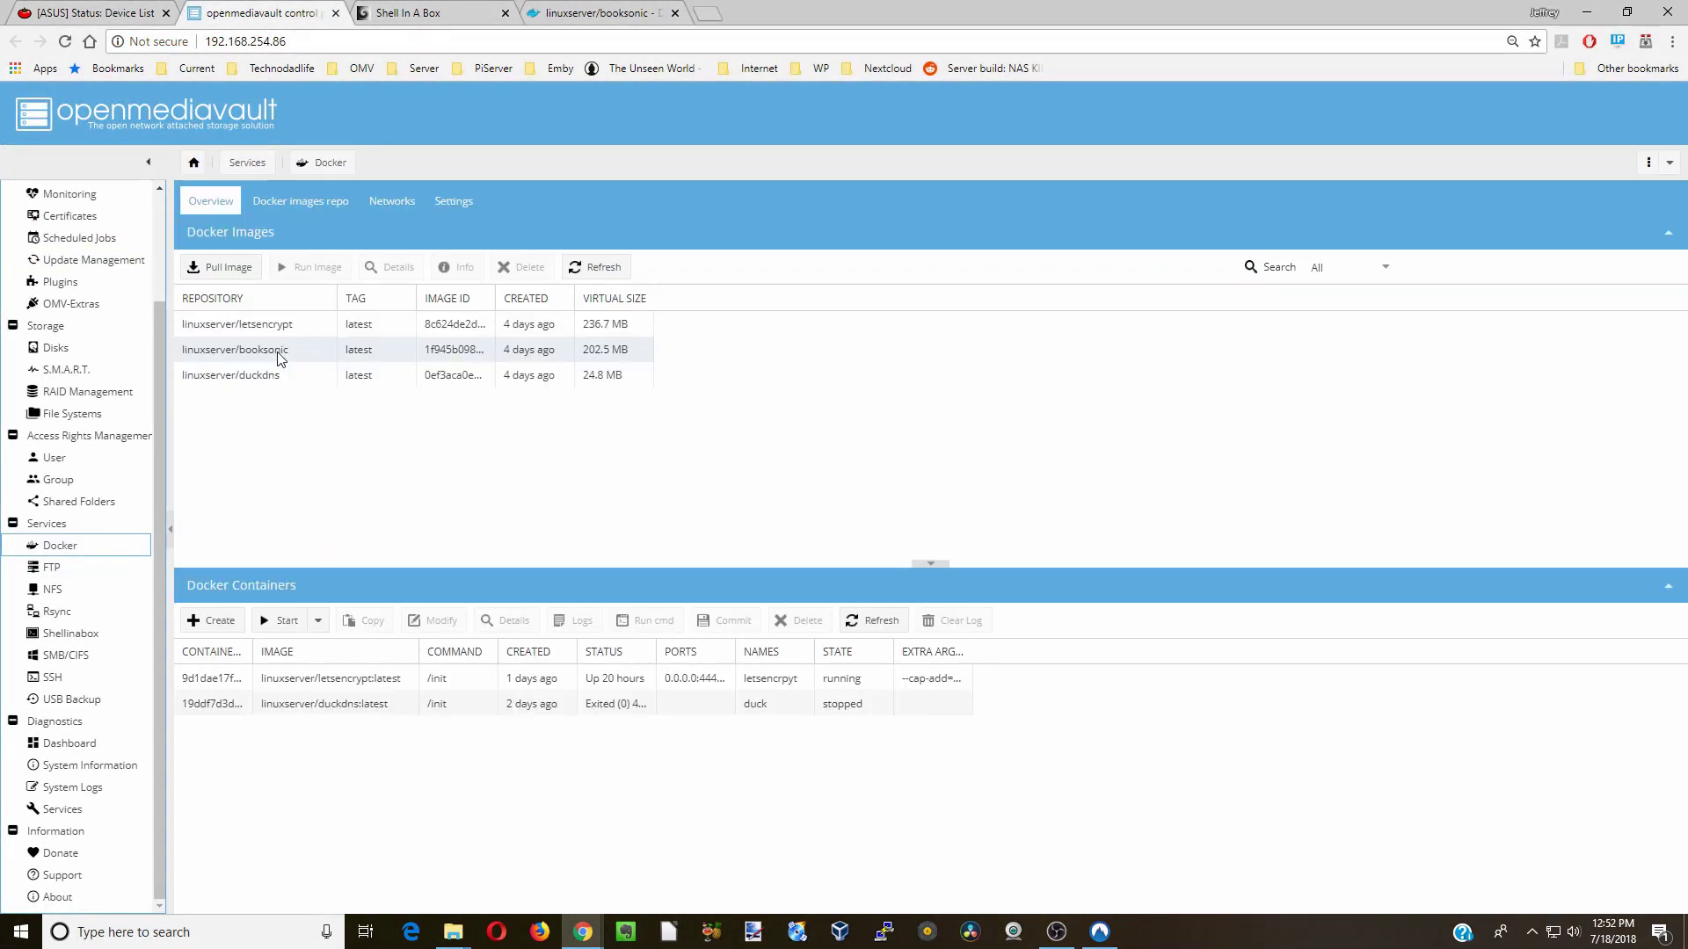
- Create a container from linuxserver/booksonic named booksonic with restart policy always
{"action": "left_click", "coordinate": [280, 353]}
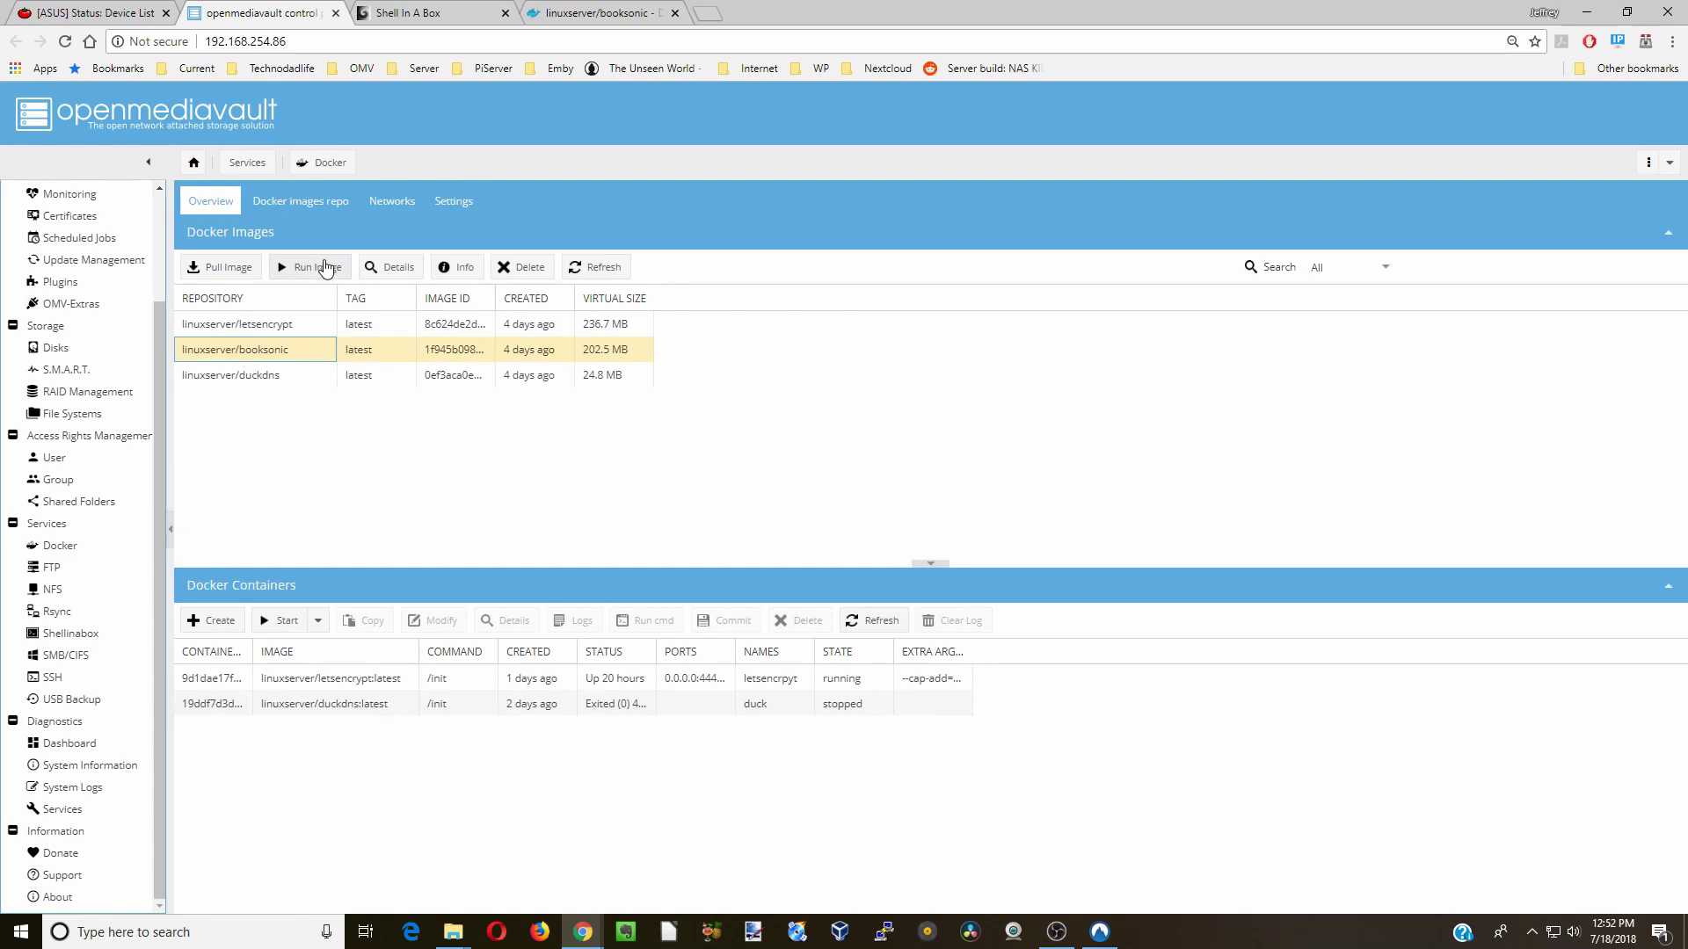
{"action": "left_click", "coordinate": [326, 267]}
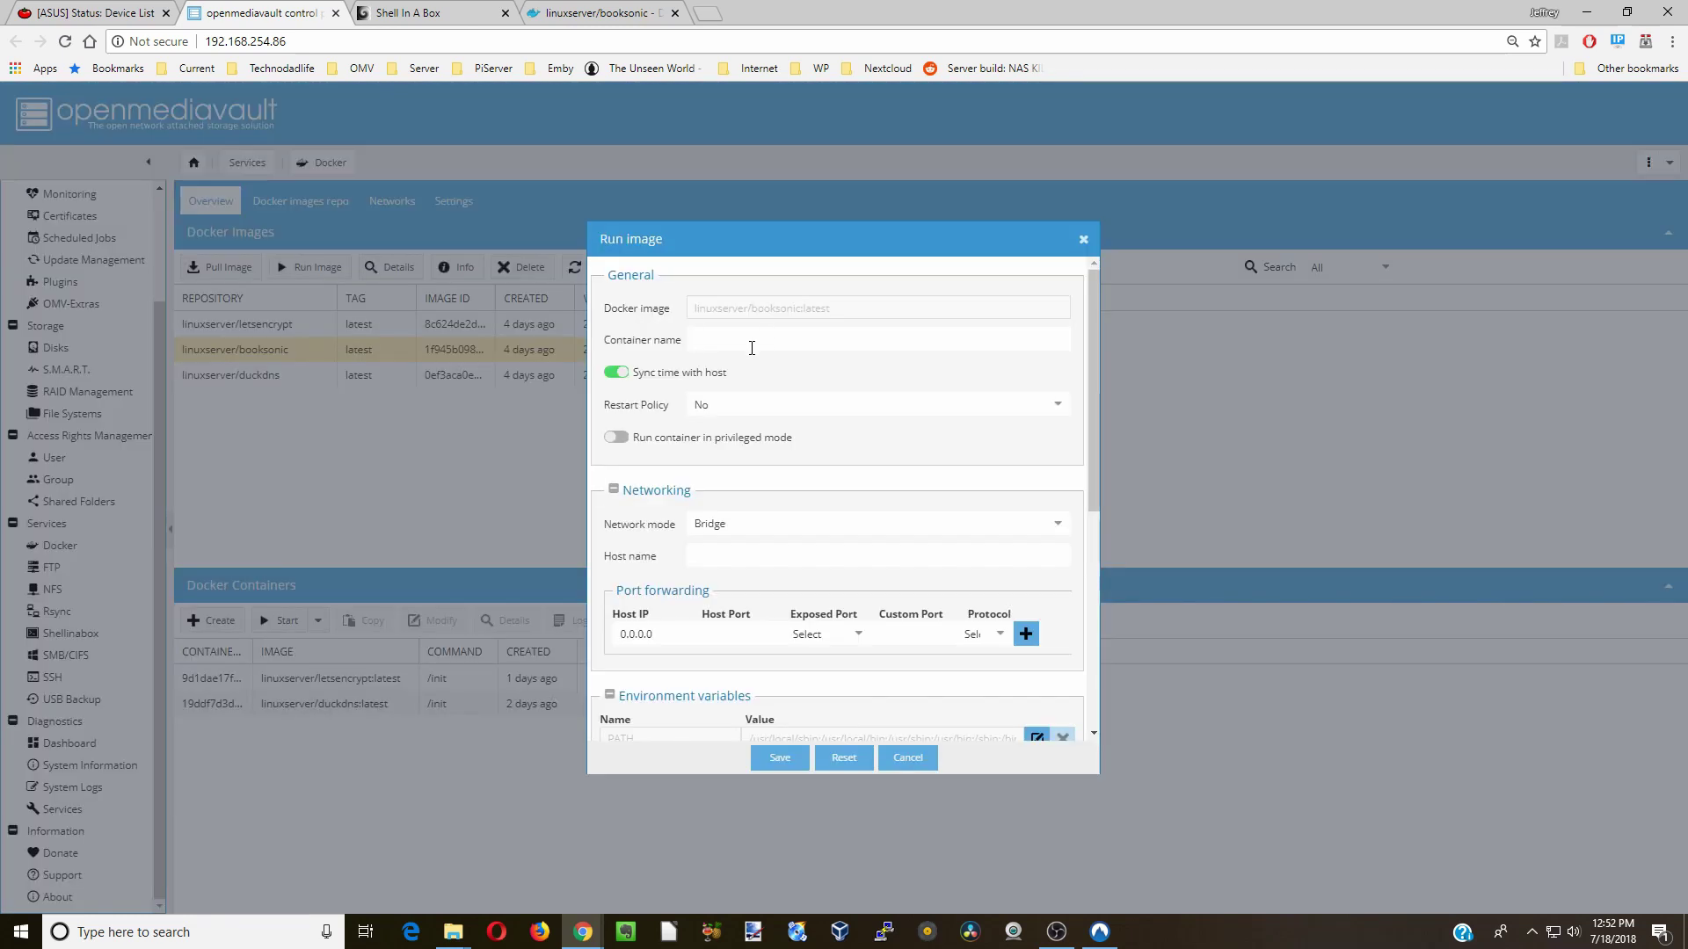
{"action": "type", "text": "booksonic"}
{"action": "left_click", "coordinate": [761, 405]}
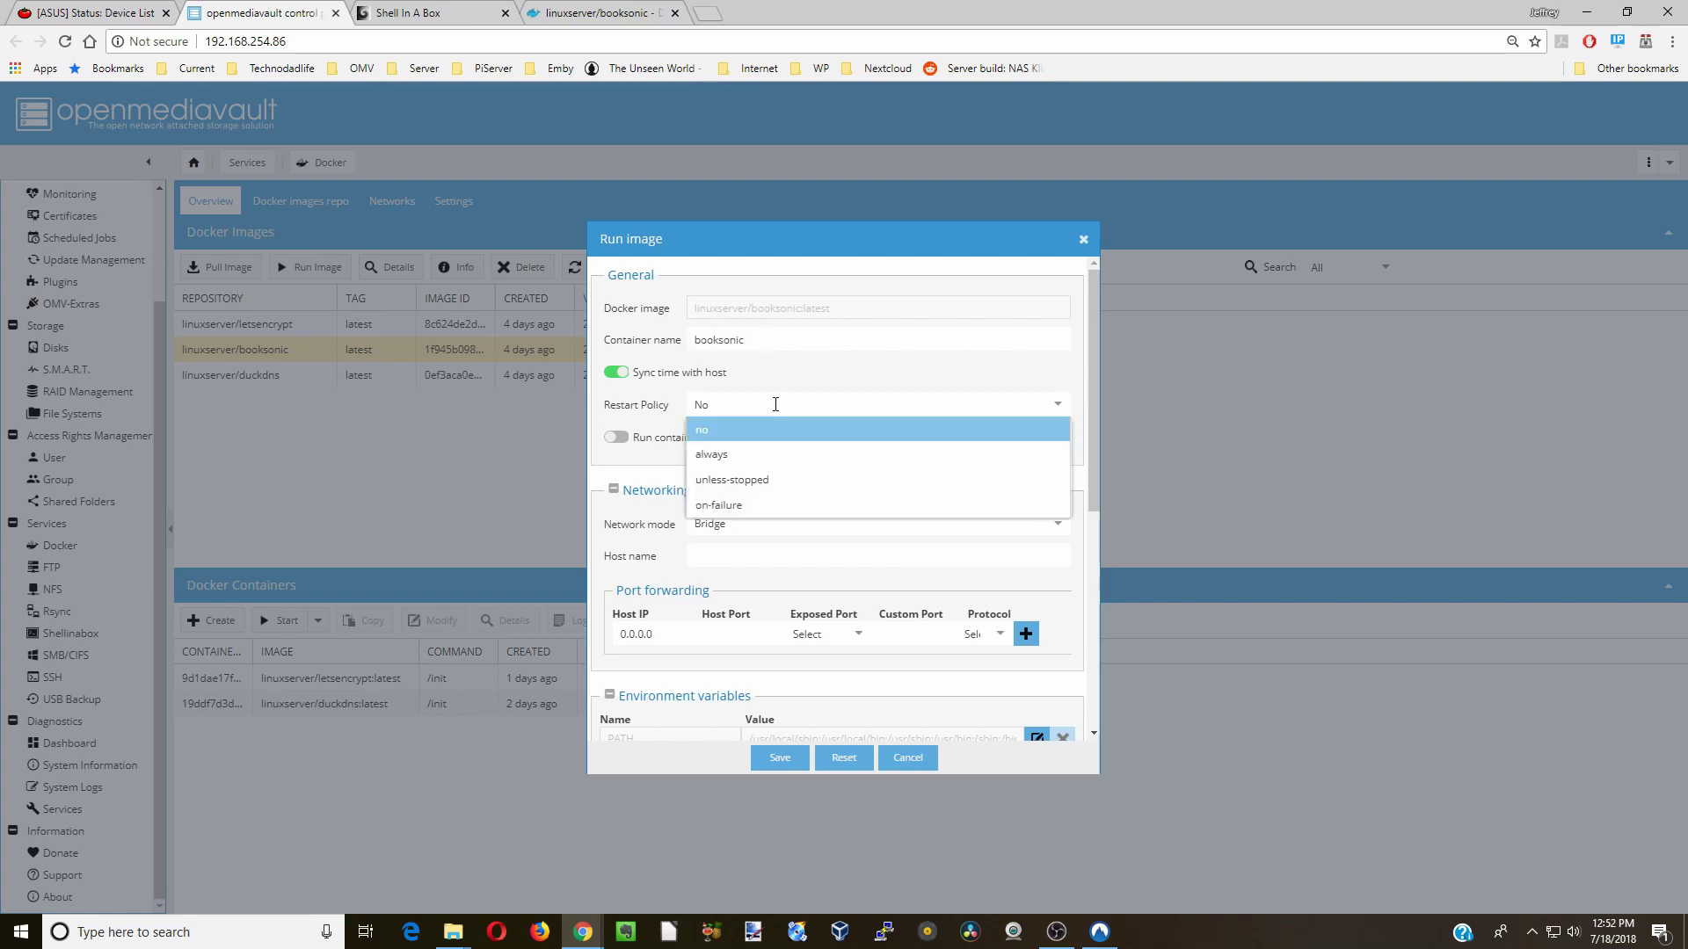
{"action": "left_click", "coordinate": [771, 455]}
- Map exposed port 4040/tcp to host port 4040
{"action": "scroll", "coordinate": [791, 525], "scroll_direction": "down", "scroll_amount": 3}
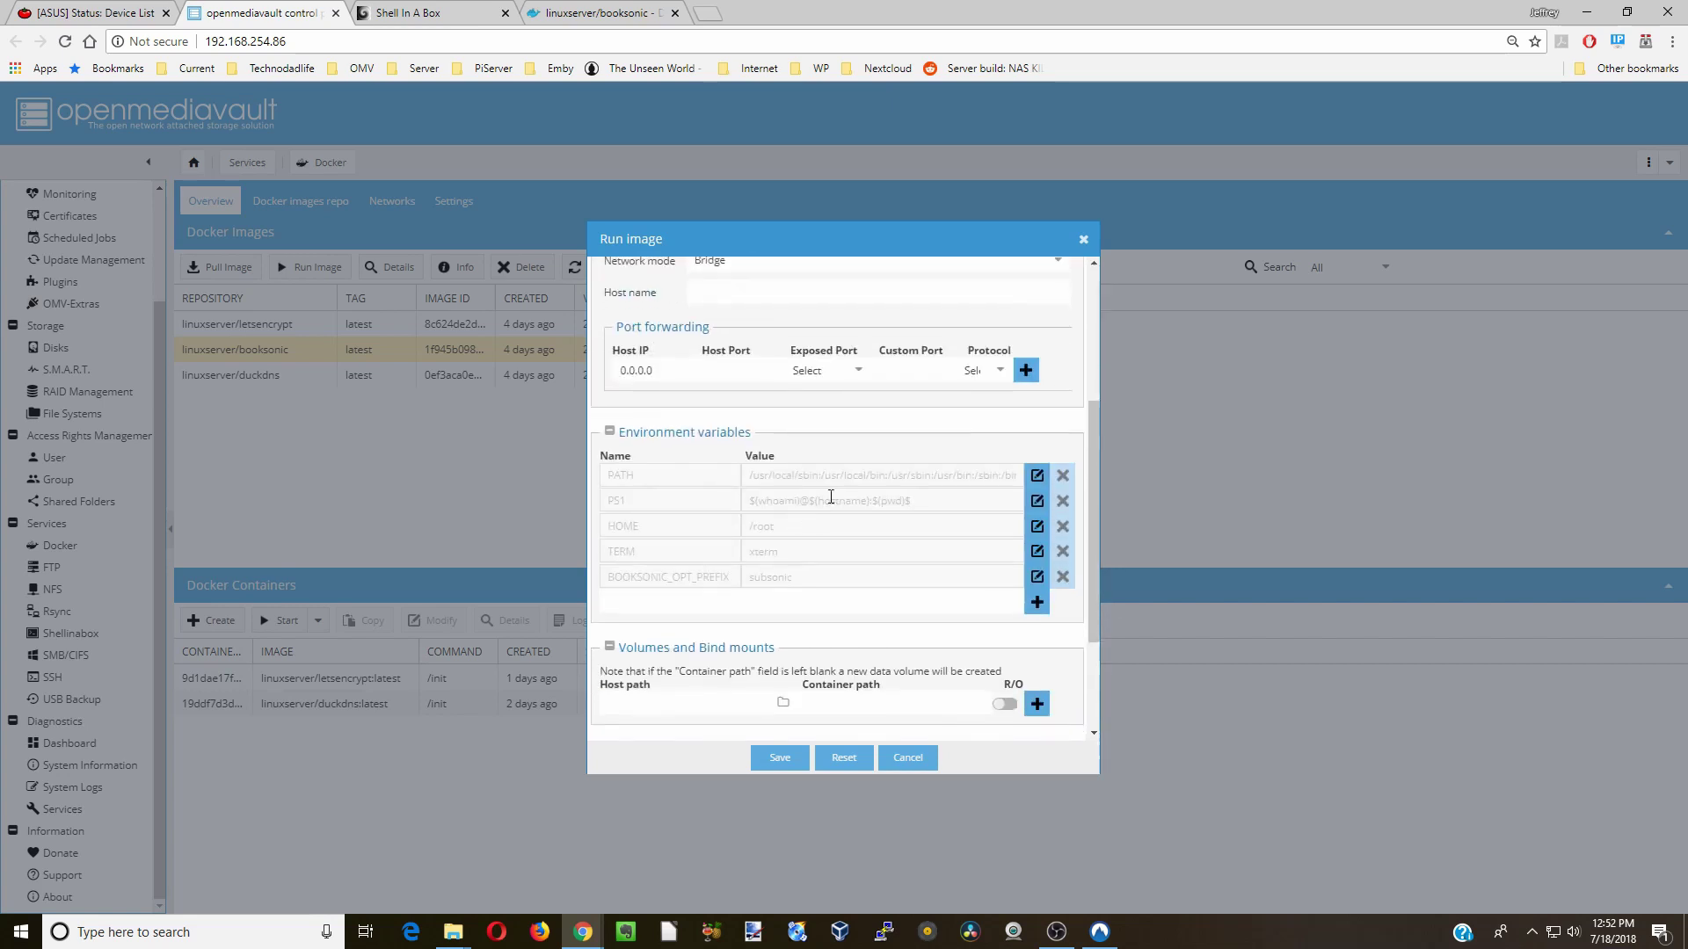
{"action": "left_click", "coordinate": [858, 370]}
{"action": "left_click", "coordinate": [844, 388]}
{"action": "left_click", "coordinate": [732, 371]}
{"action": "type", "text": "4040"}
{"action": "scroll", "coordinate": [702, 442], "scroll_direction": "down", "scroll_amount": 2}
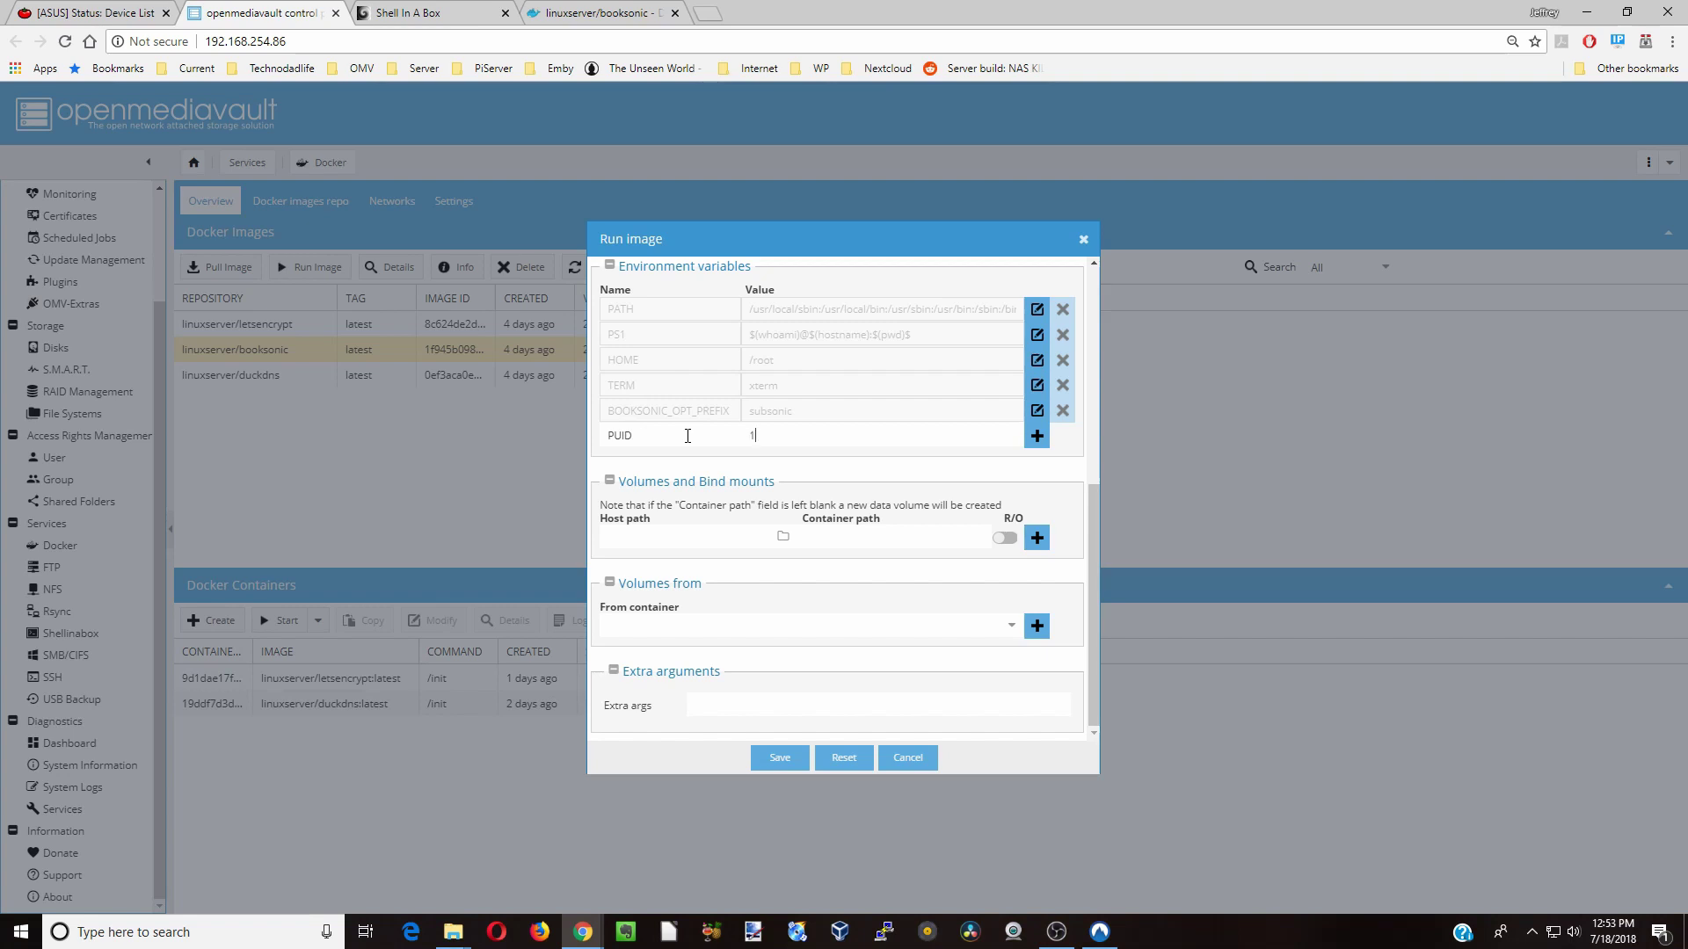
- Add PUID=1000 and PGID=100 environment variables and a bind mount with container path /config
{"action": "left_click", "coordinate": [1038, 435]}
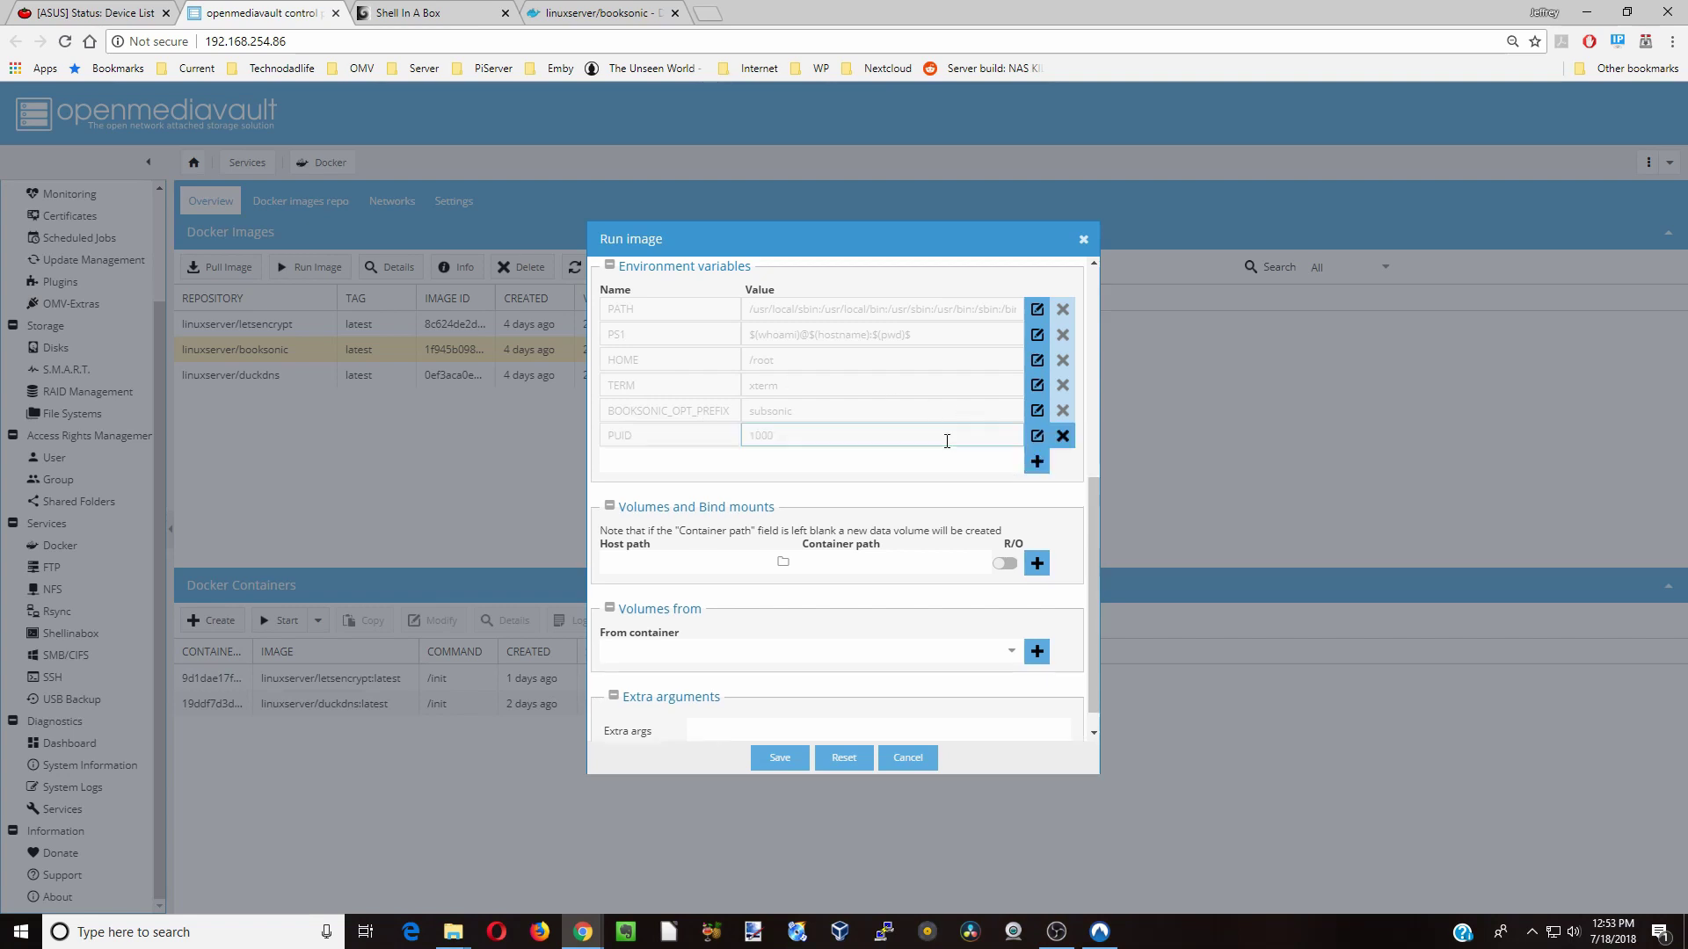
{"action": "left_click", "coordinate": [667, 466]}
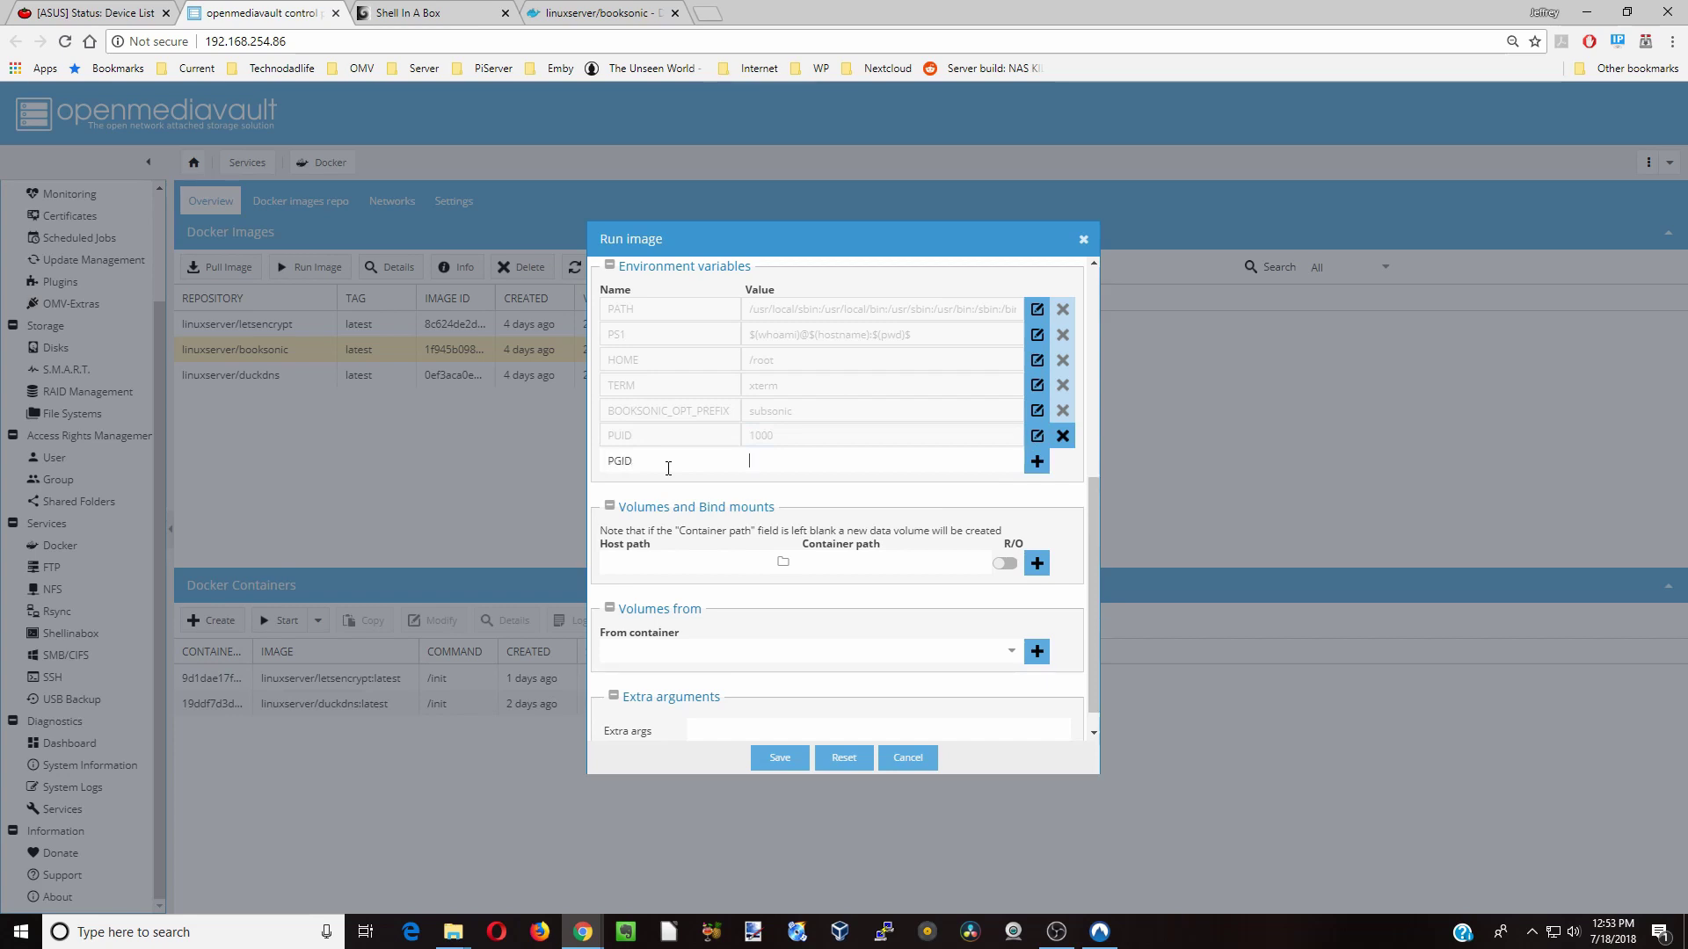
{"action": "type", "text": "100"}
{"action": "left_click", "coordinate": [1037, 460]}
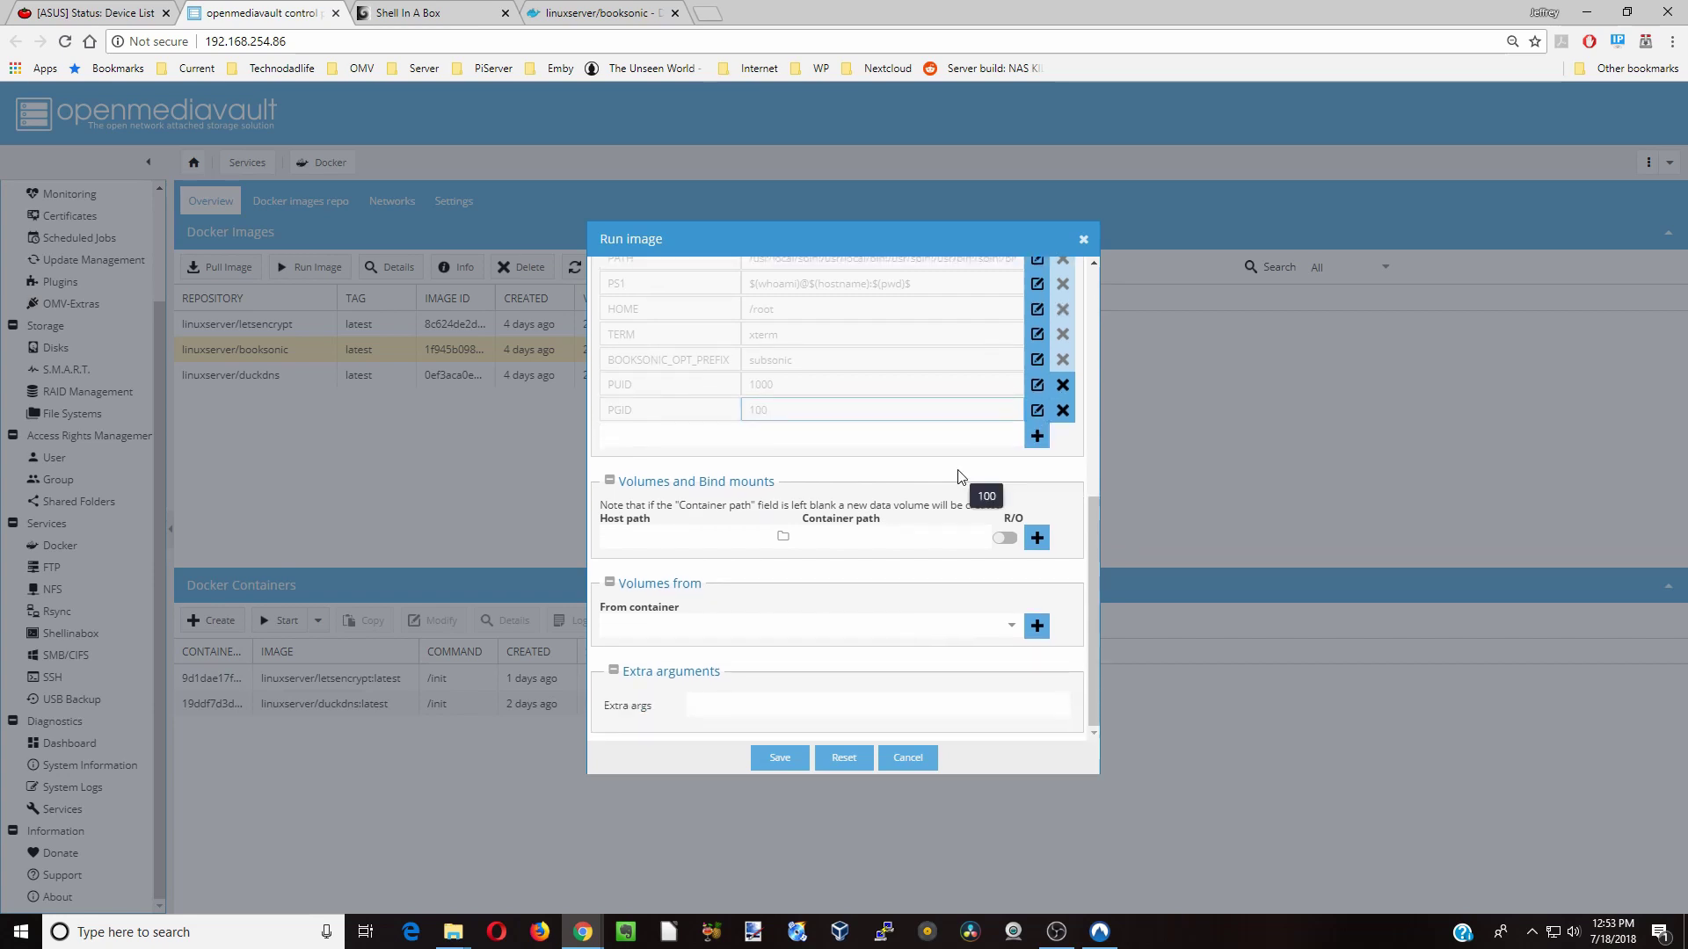
{"action": "left_click", "coordinate": [846, 540]}
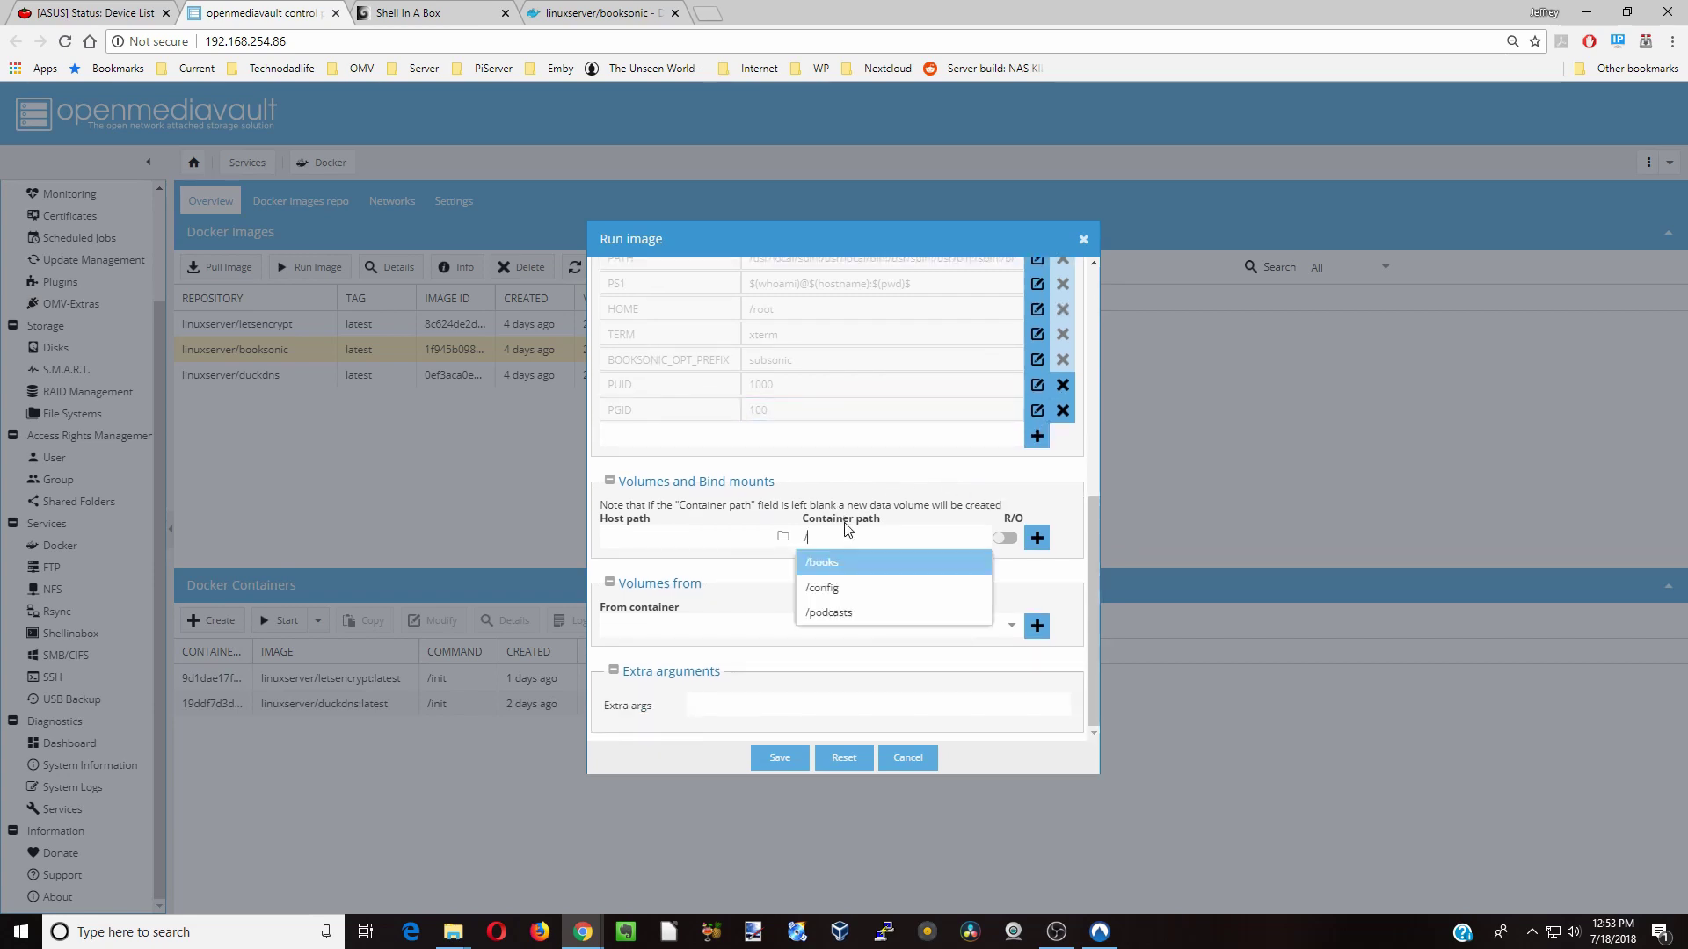
{"action": "left_click", "coordinate": [843, 600]}
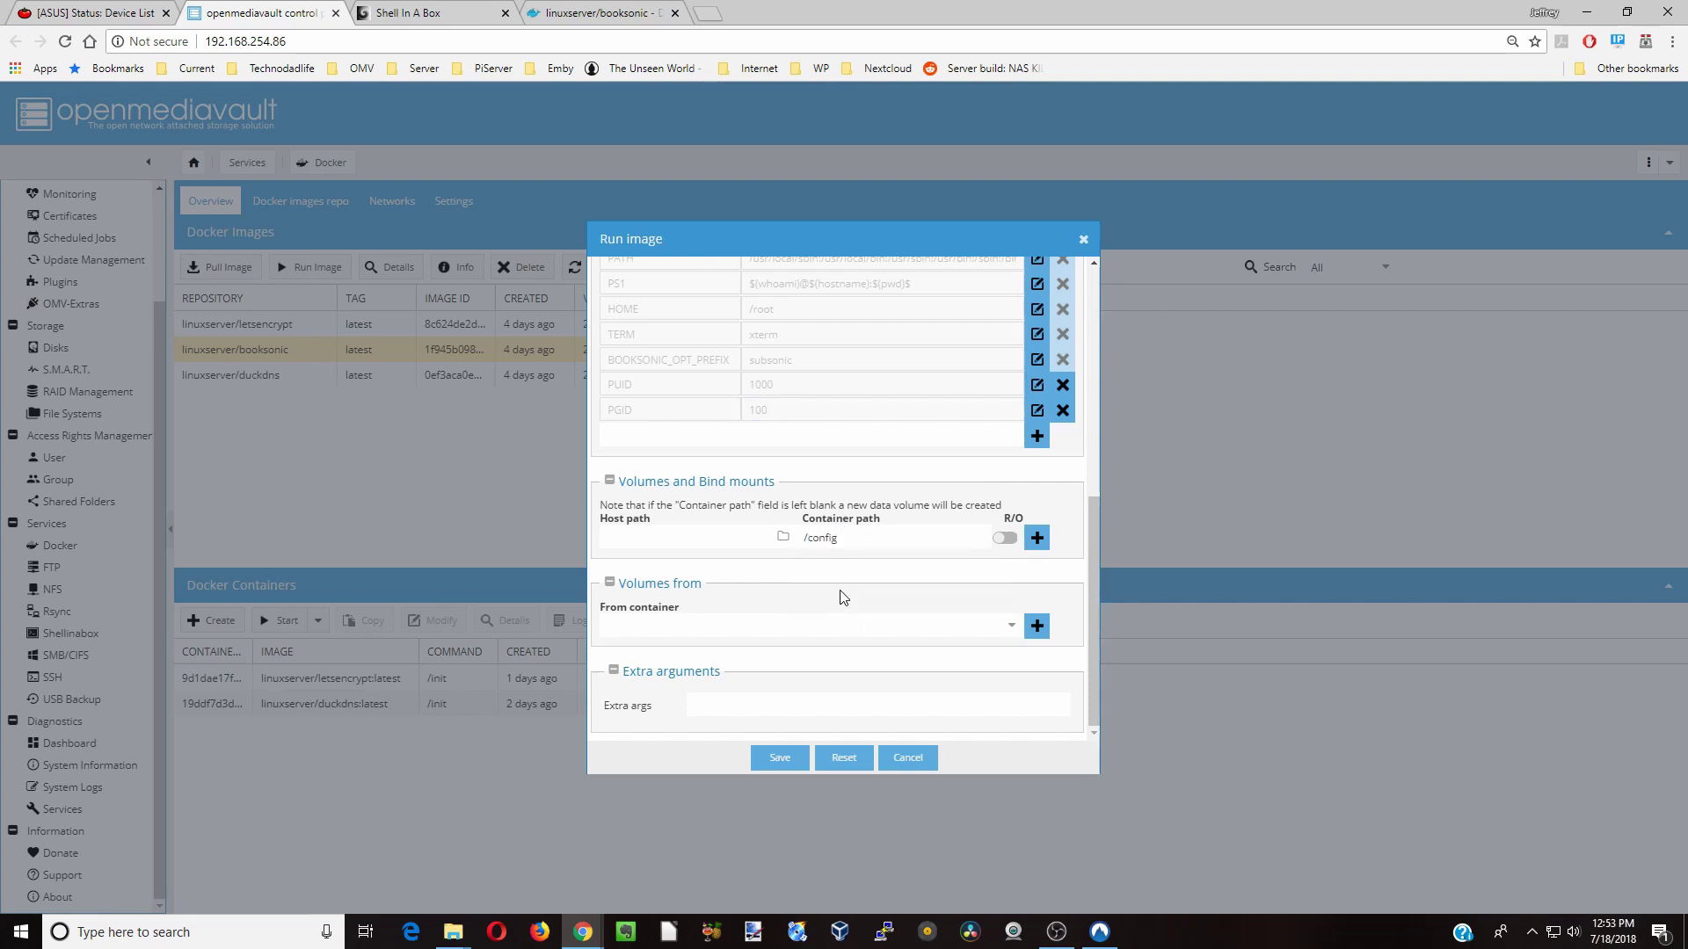
- Create a Booksonic folder inside ACER's AppData share
{"action": "mouse_move", "coordinate": [454, 941]}
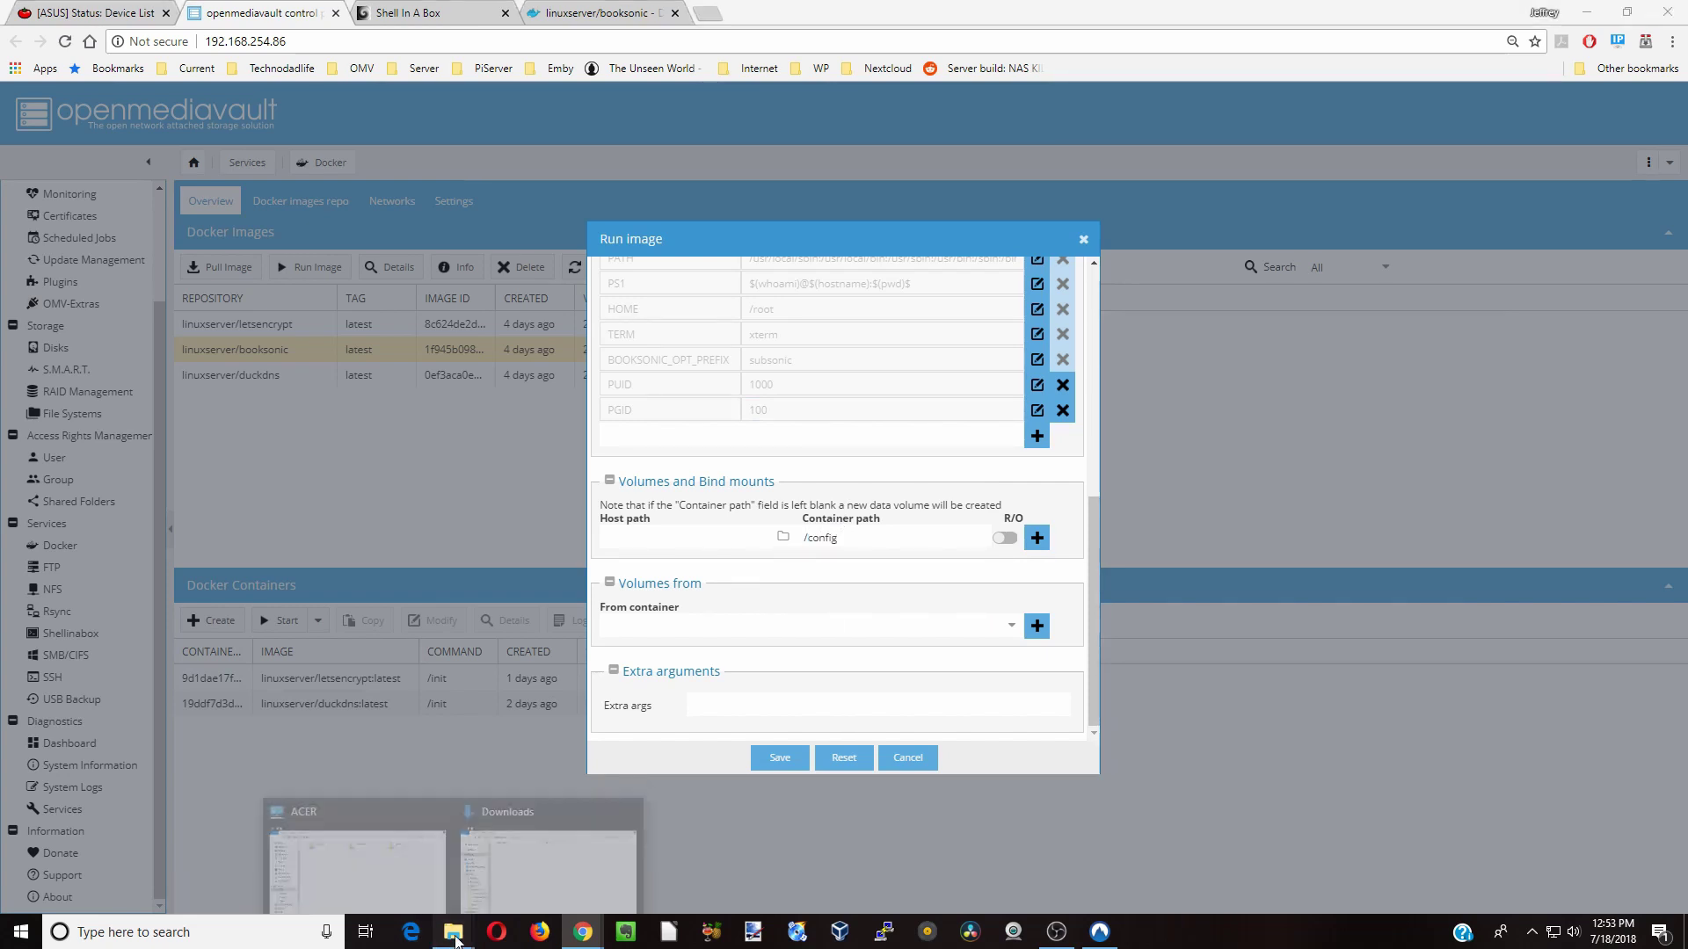
{"action": "left_click", "coordinate": [429, 851]}
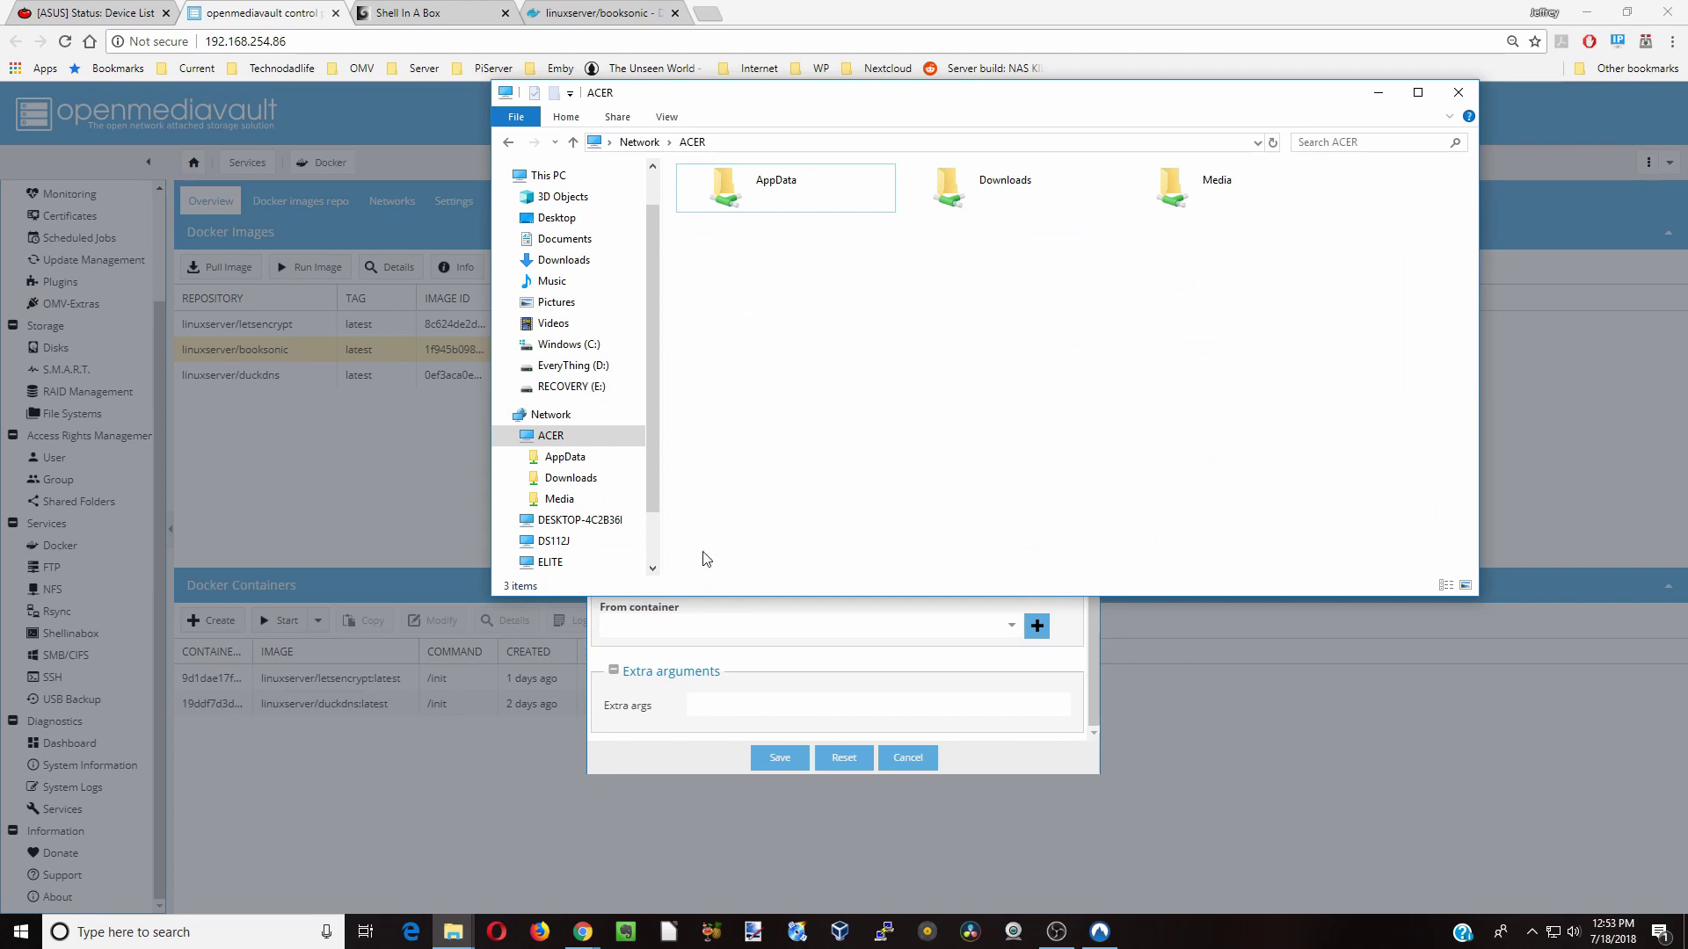
{"action": "double_click", "coordinate": [793, 192]}
{"action": "right_click", "coordinate": [777, 265]}
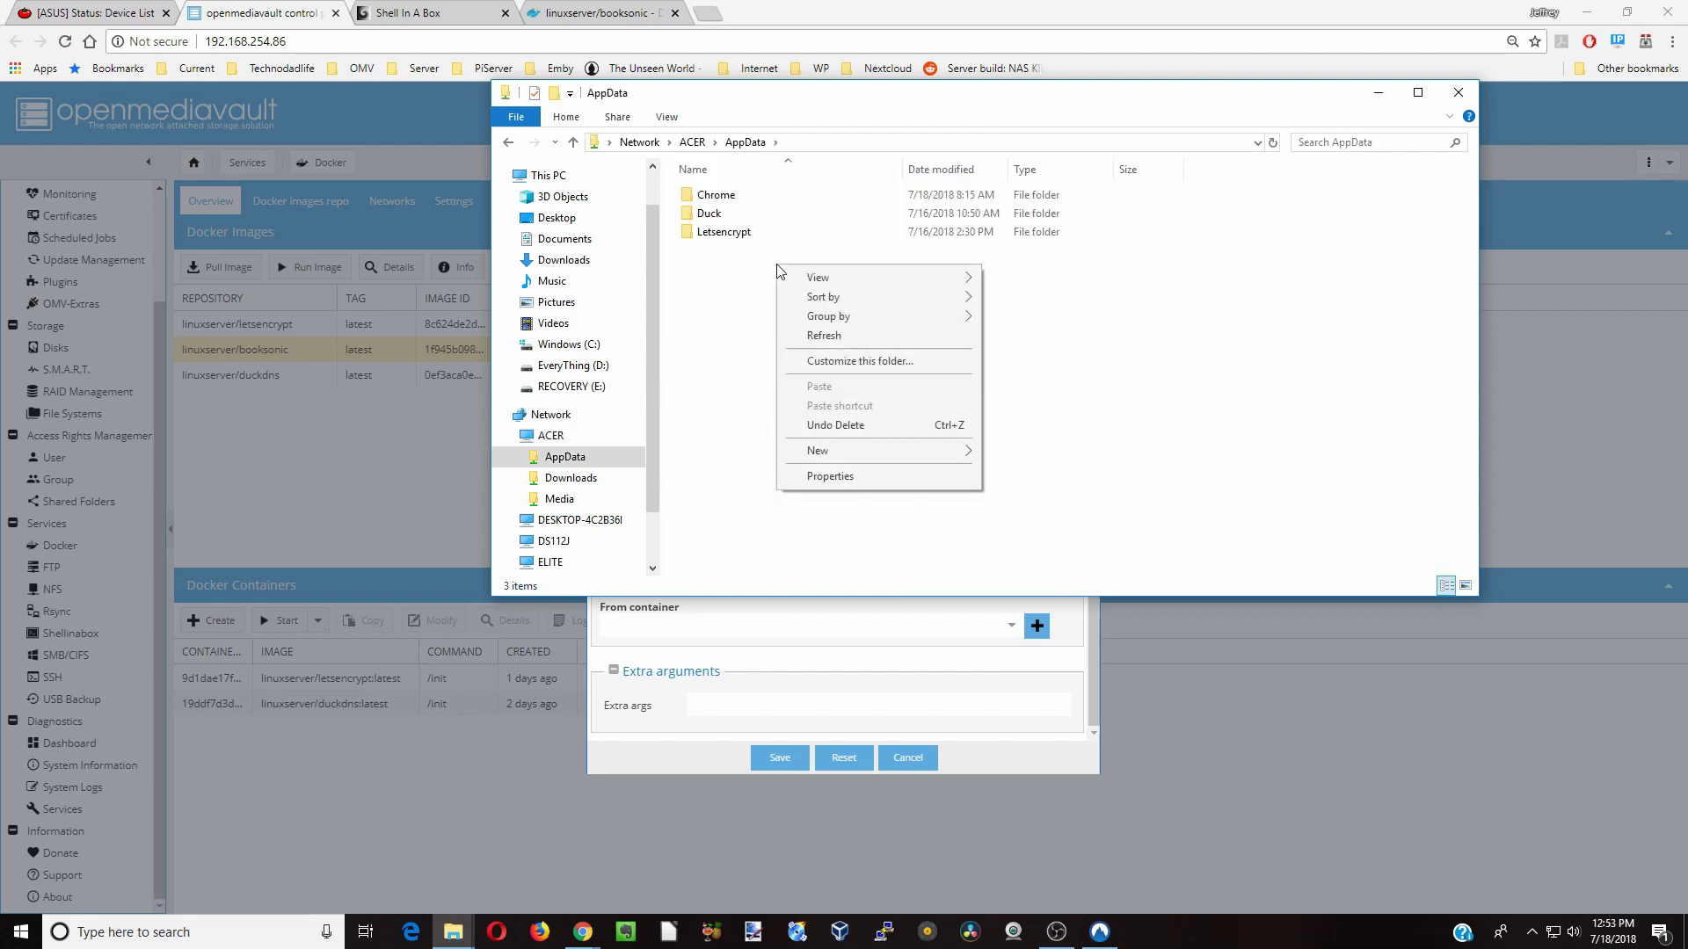
{"action": "mouse_move", "coordinate": [864, 451]}
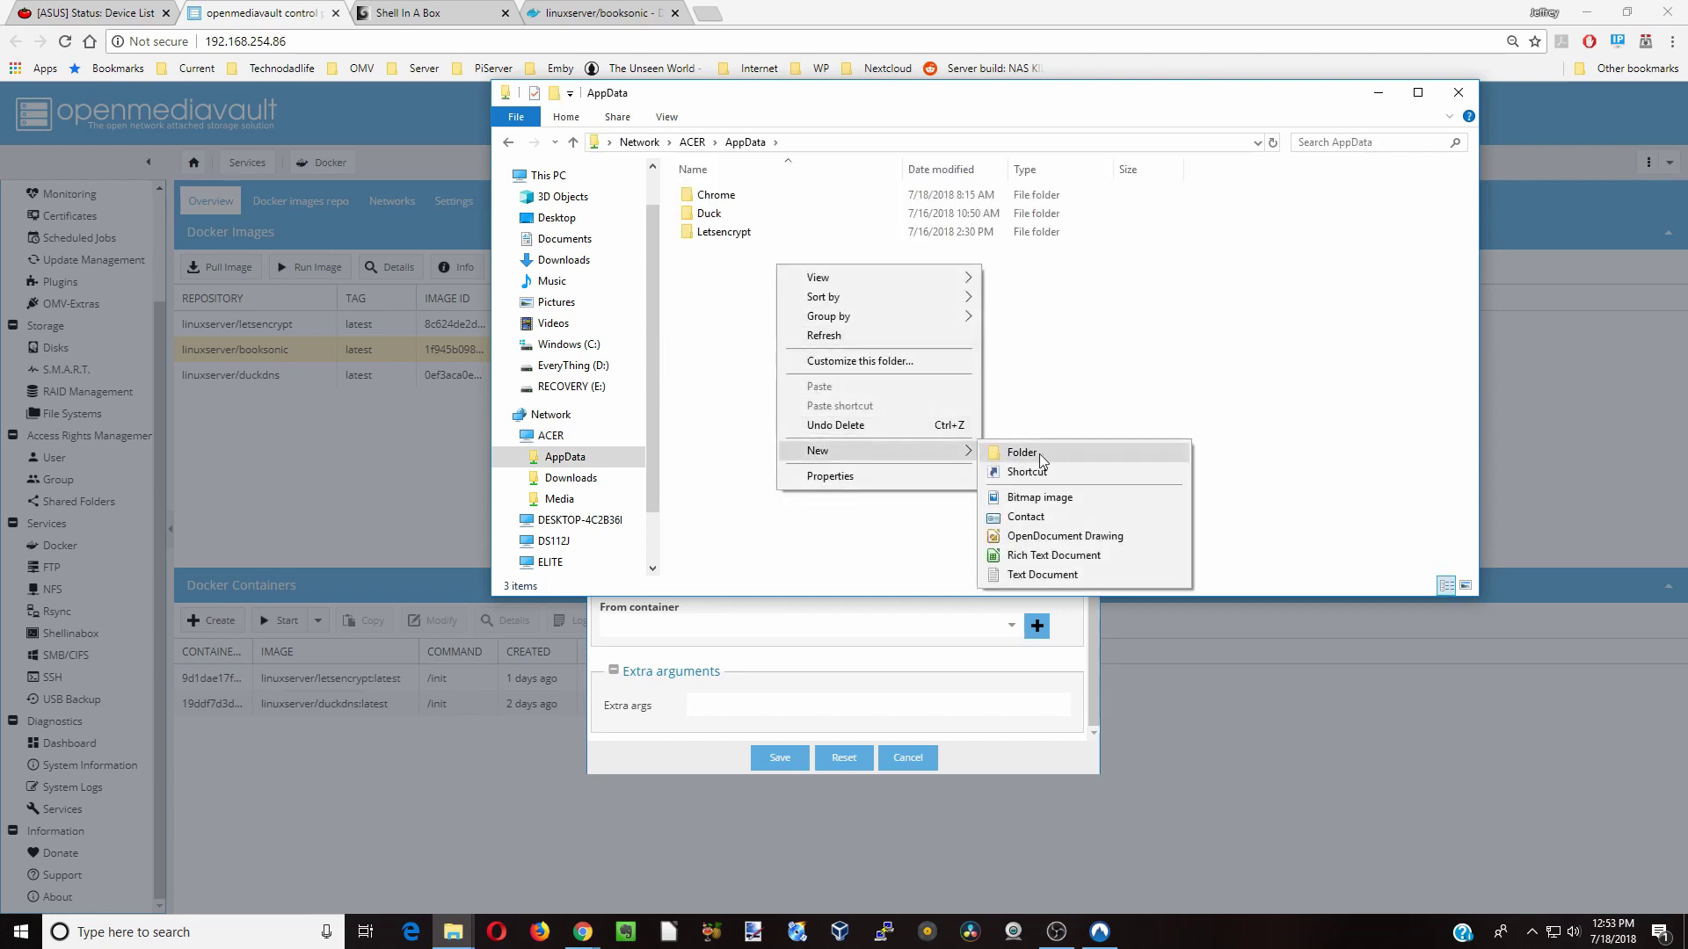
{"action": "left_click", "coordinate": [1011, 453]}
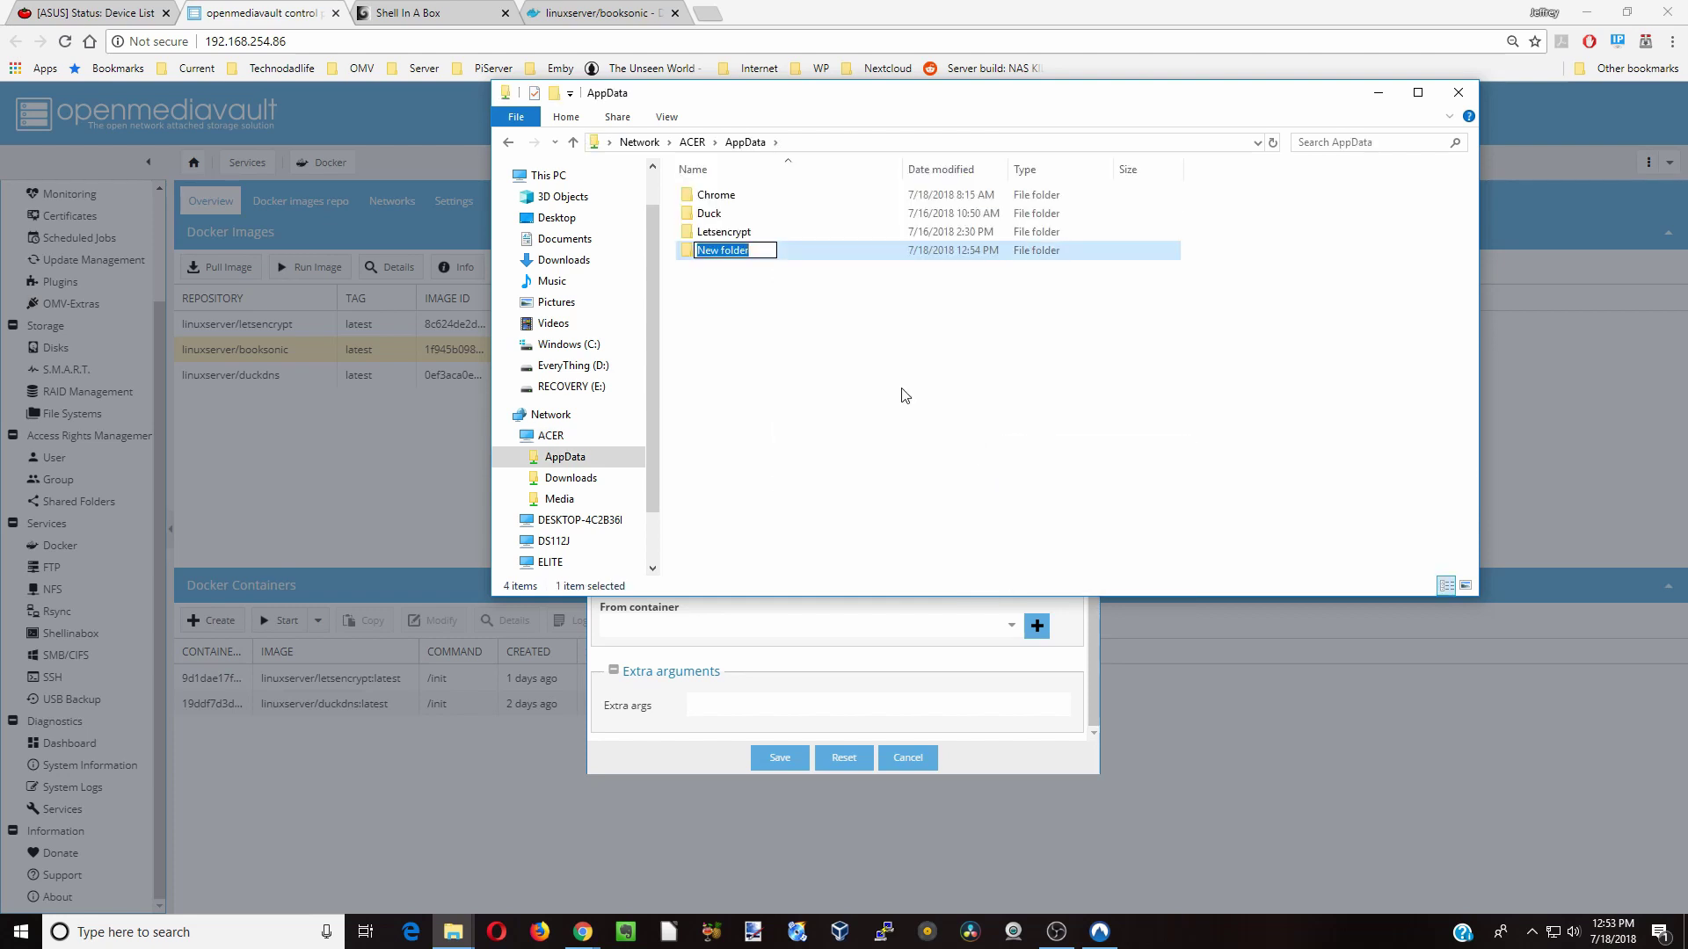
{"action": "type", "text": "Booksonic"}
{"action": "left_click", "coordinate": [906, 396]}
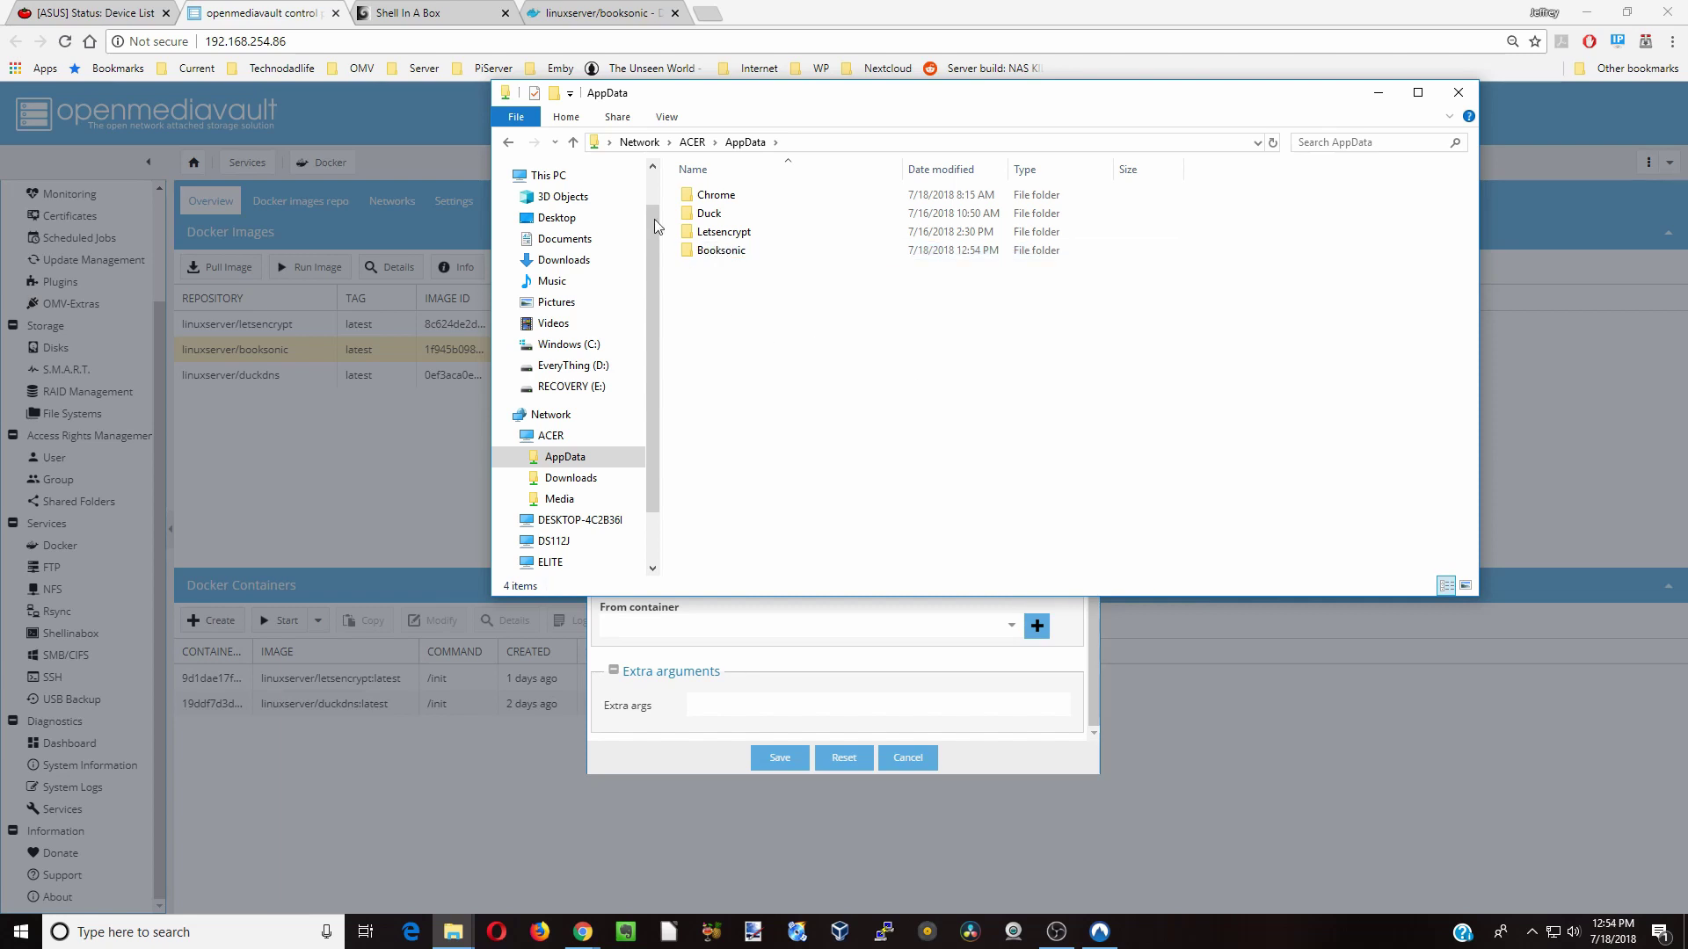
- Create Audiobooks and Podcasts folders in the Media share
{"action": "left_click", "coordinate": [572, 142]}
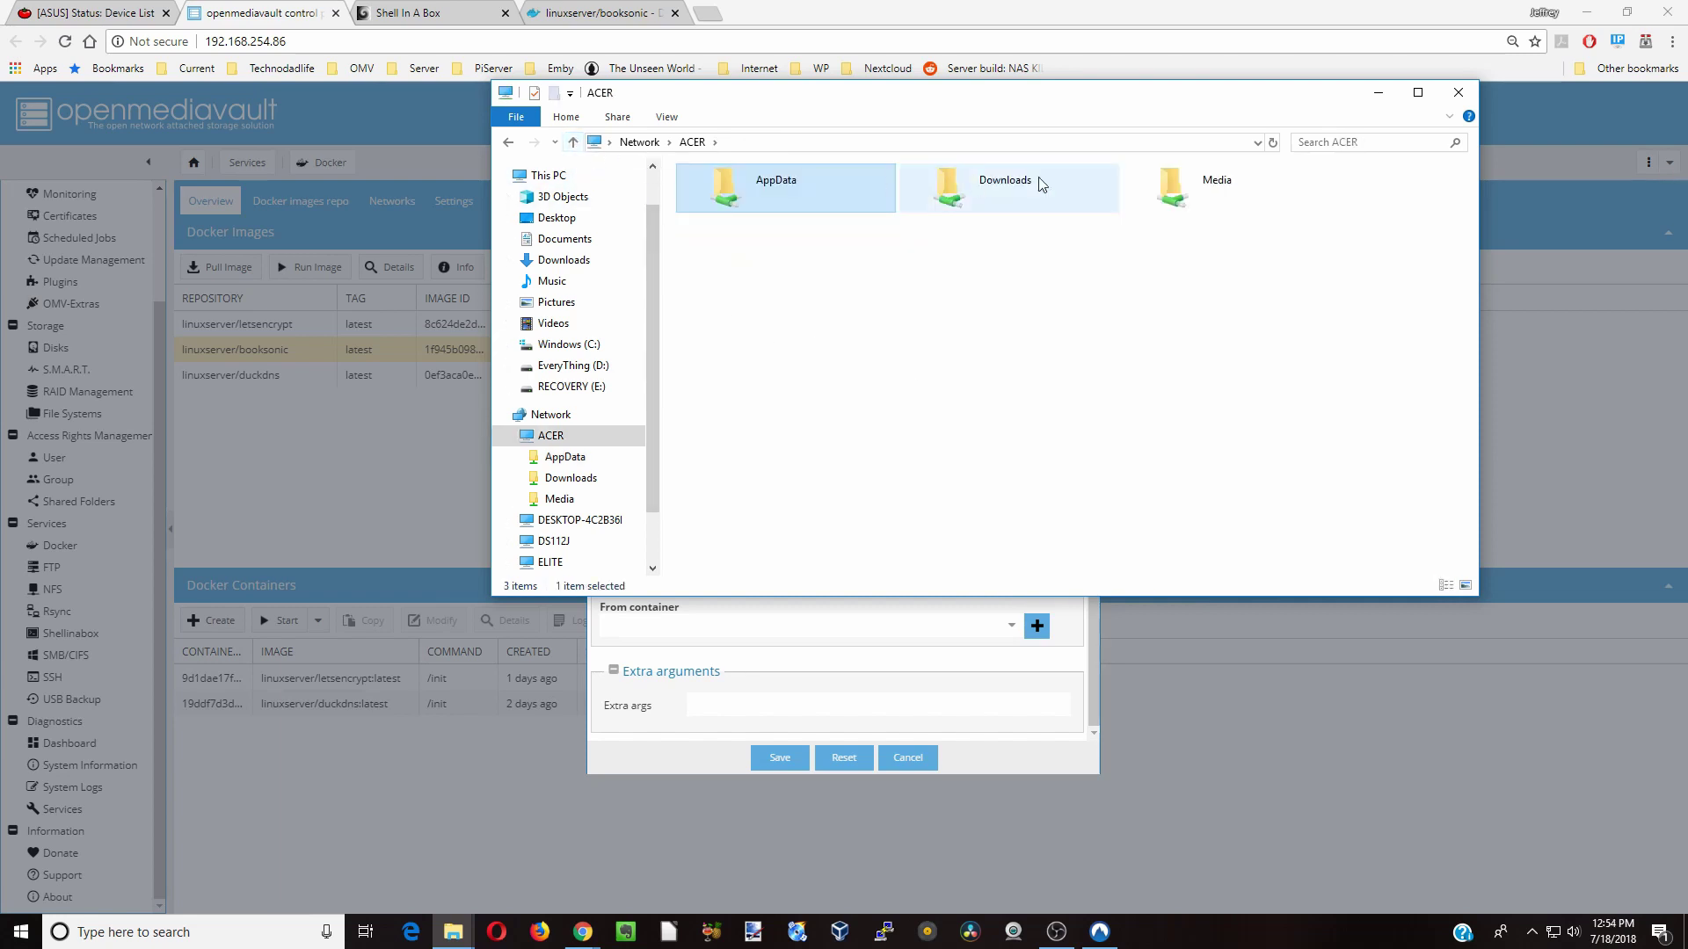
{"action": "double_click", "coordinate": [1206, 195]}
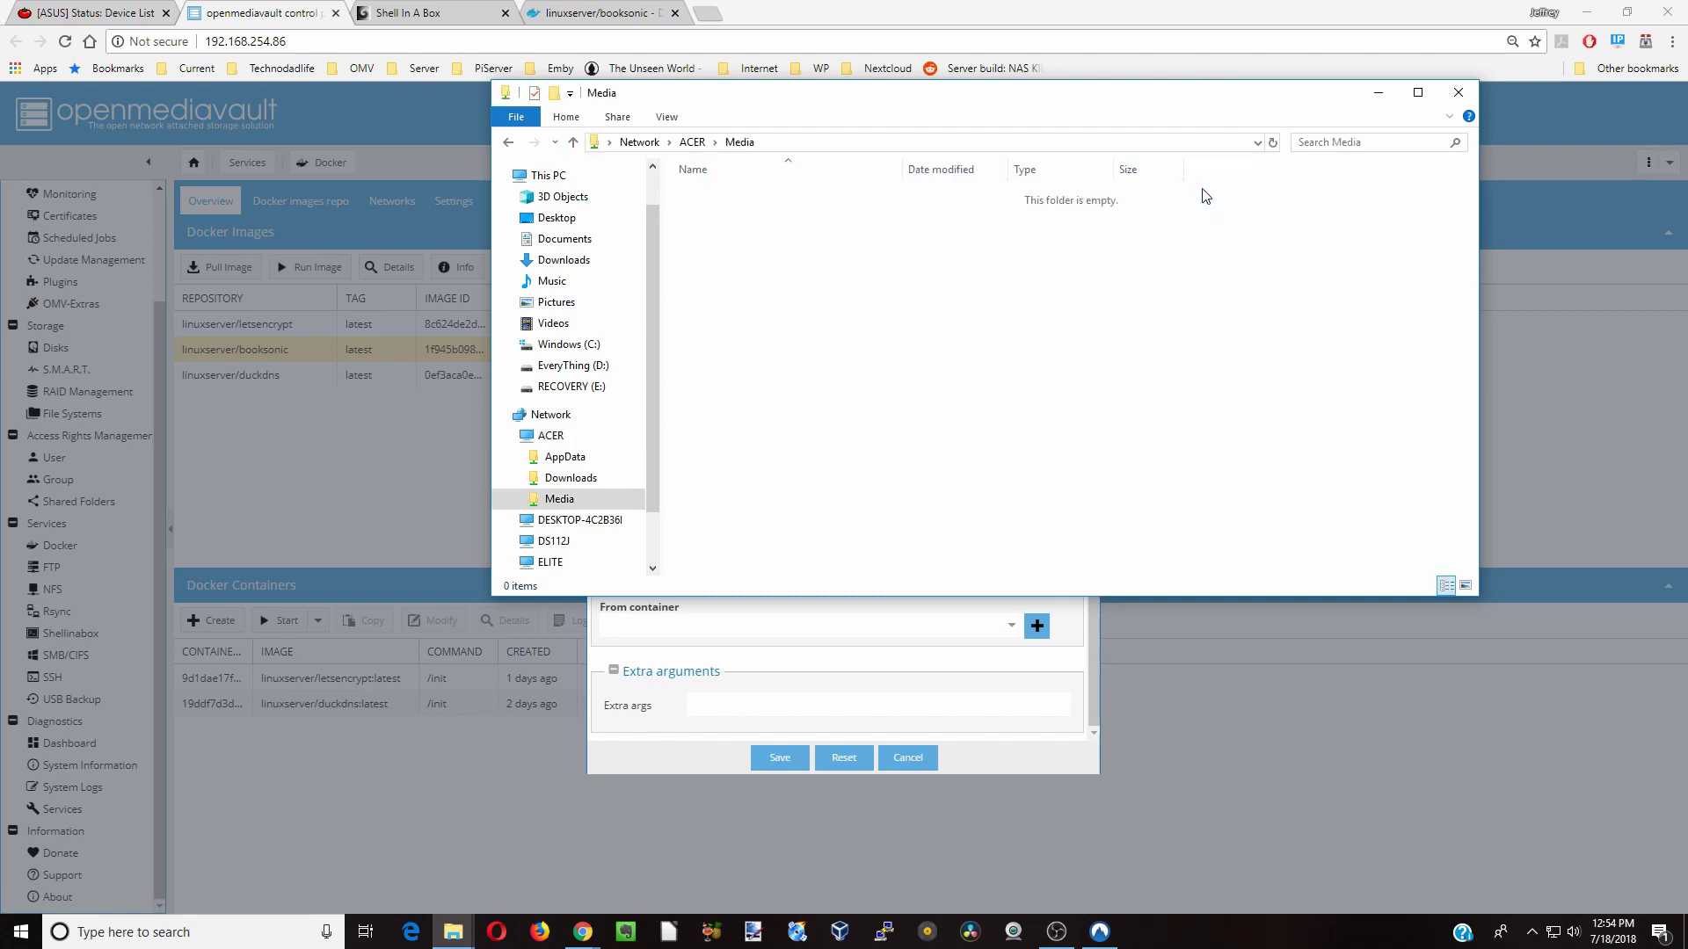
{"action": "right_click", "coordinate": [757, 231]}
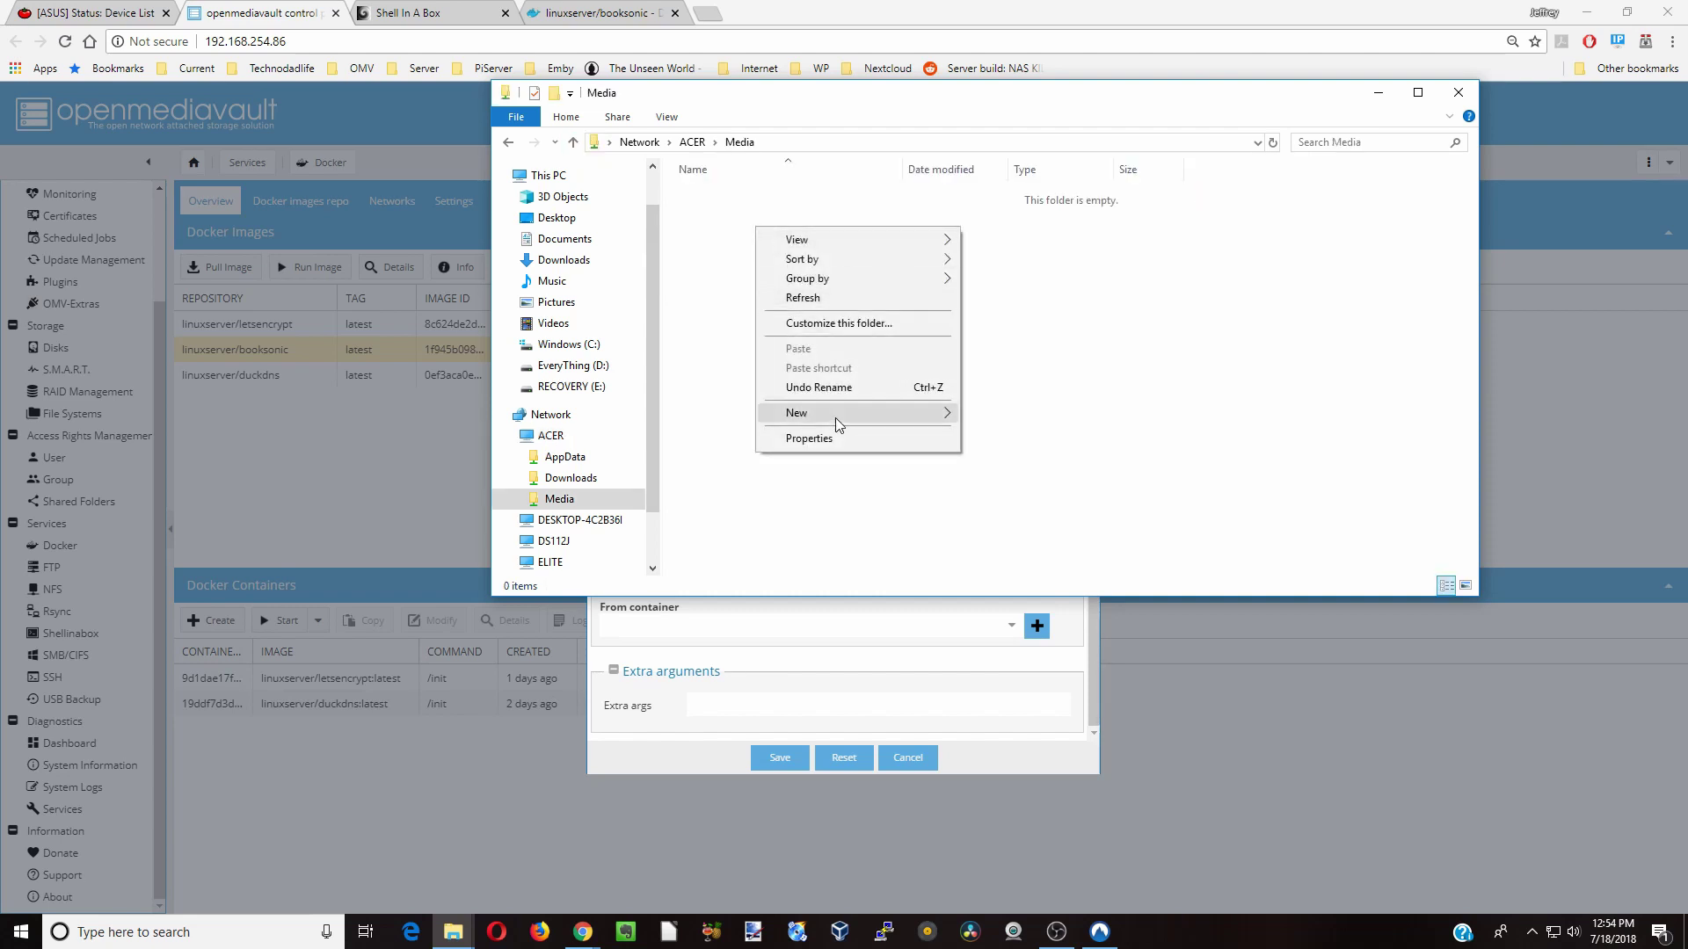
{"action": "mouse_move", "coordinate": [835, 413]}
{"action": "left_click", "coordinate": [1002, 414]}
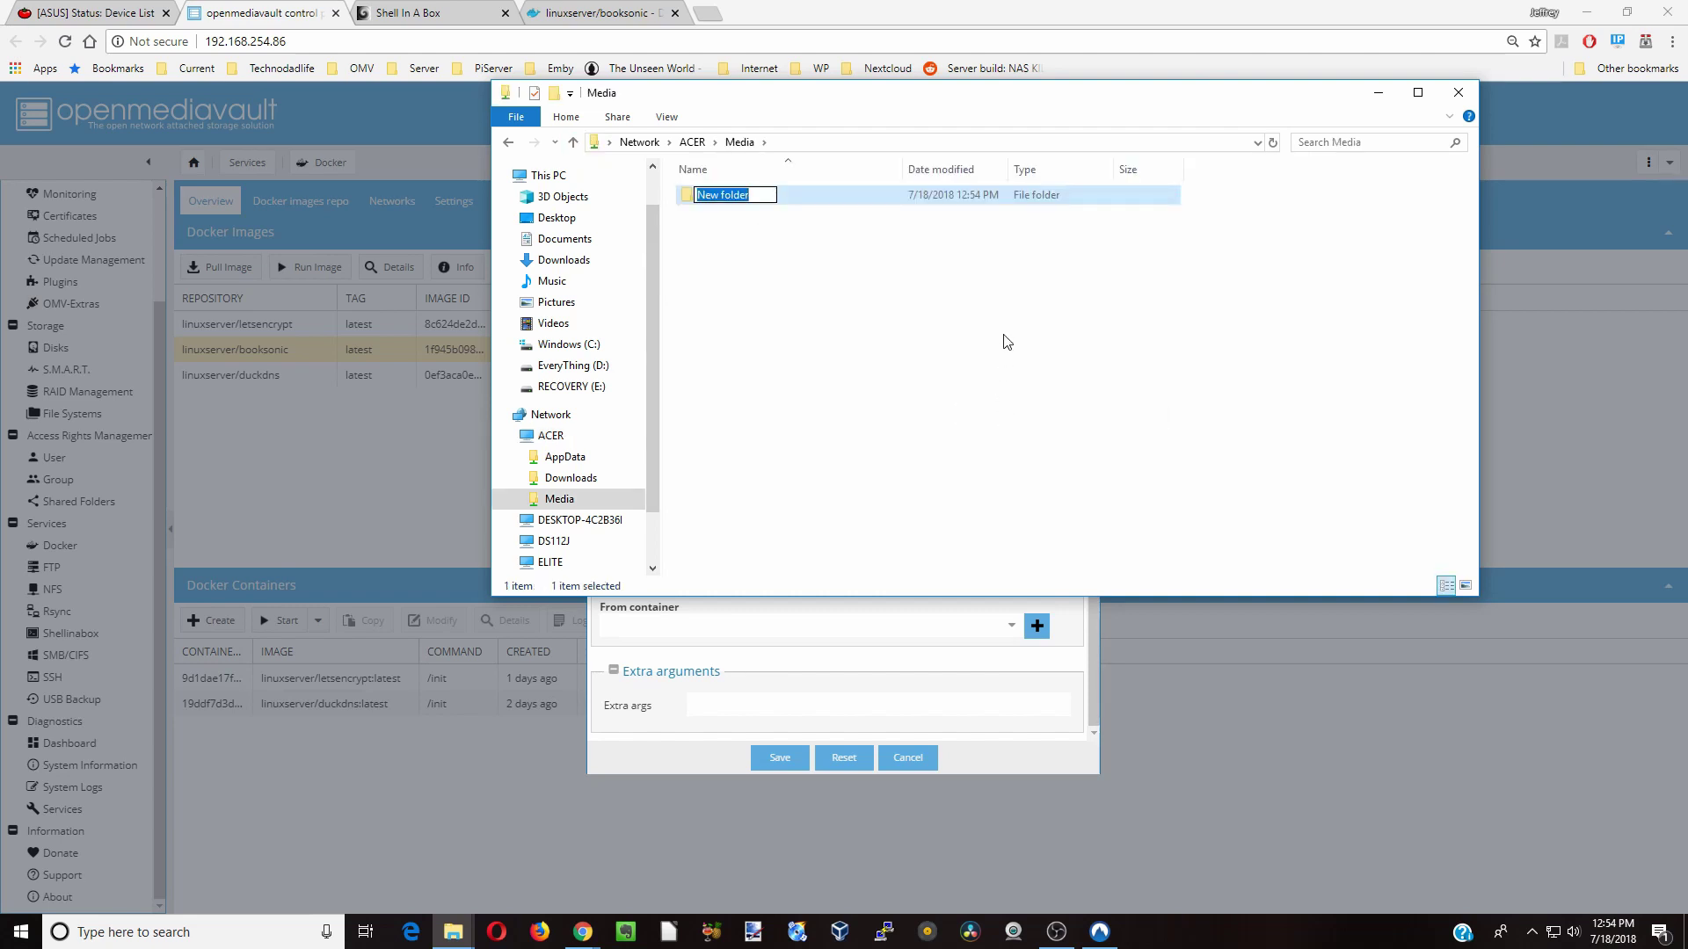
{"action": "type", "text": "Audiobooks"}
{"action": "right_click", "coordinate": [737, 255]}
{"action": "mouse_move", "coordinate": [835, 436]}
{"action": "left_click", "coordinate": [967, 437]}
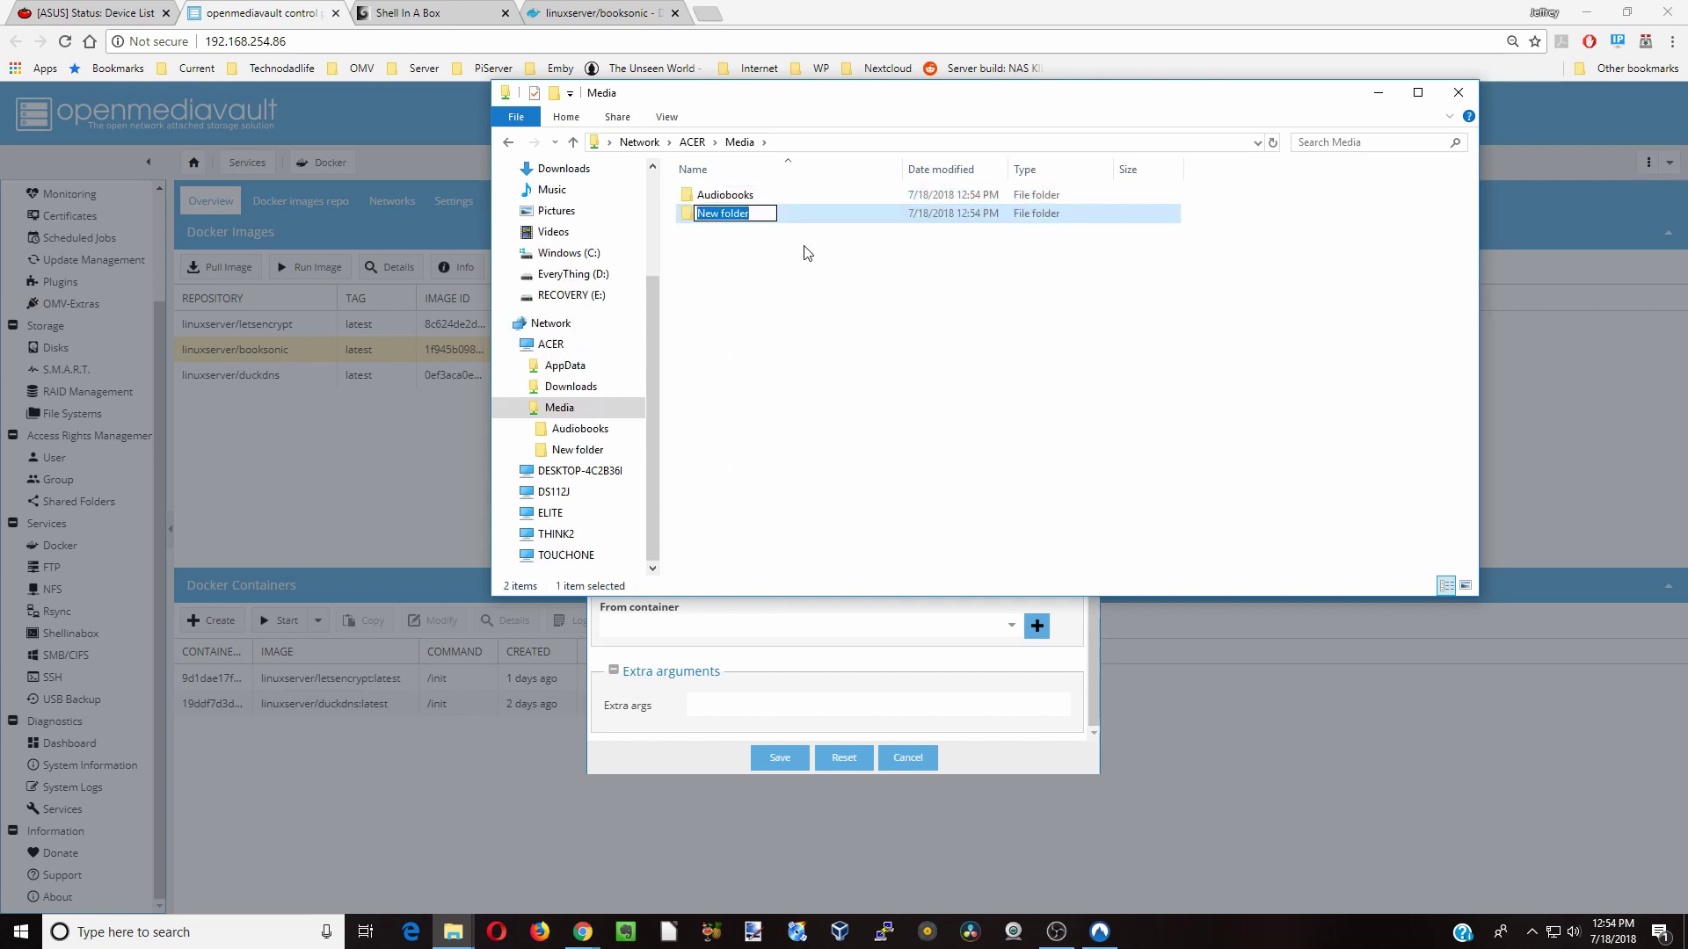
{"action": "type", "text": "Podcasts"}
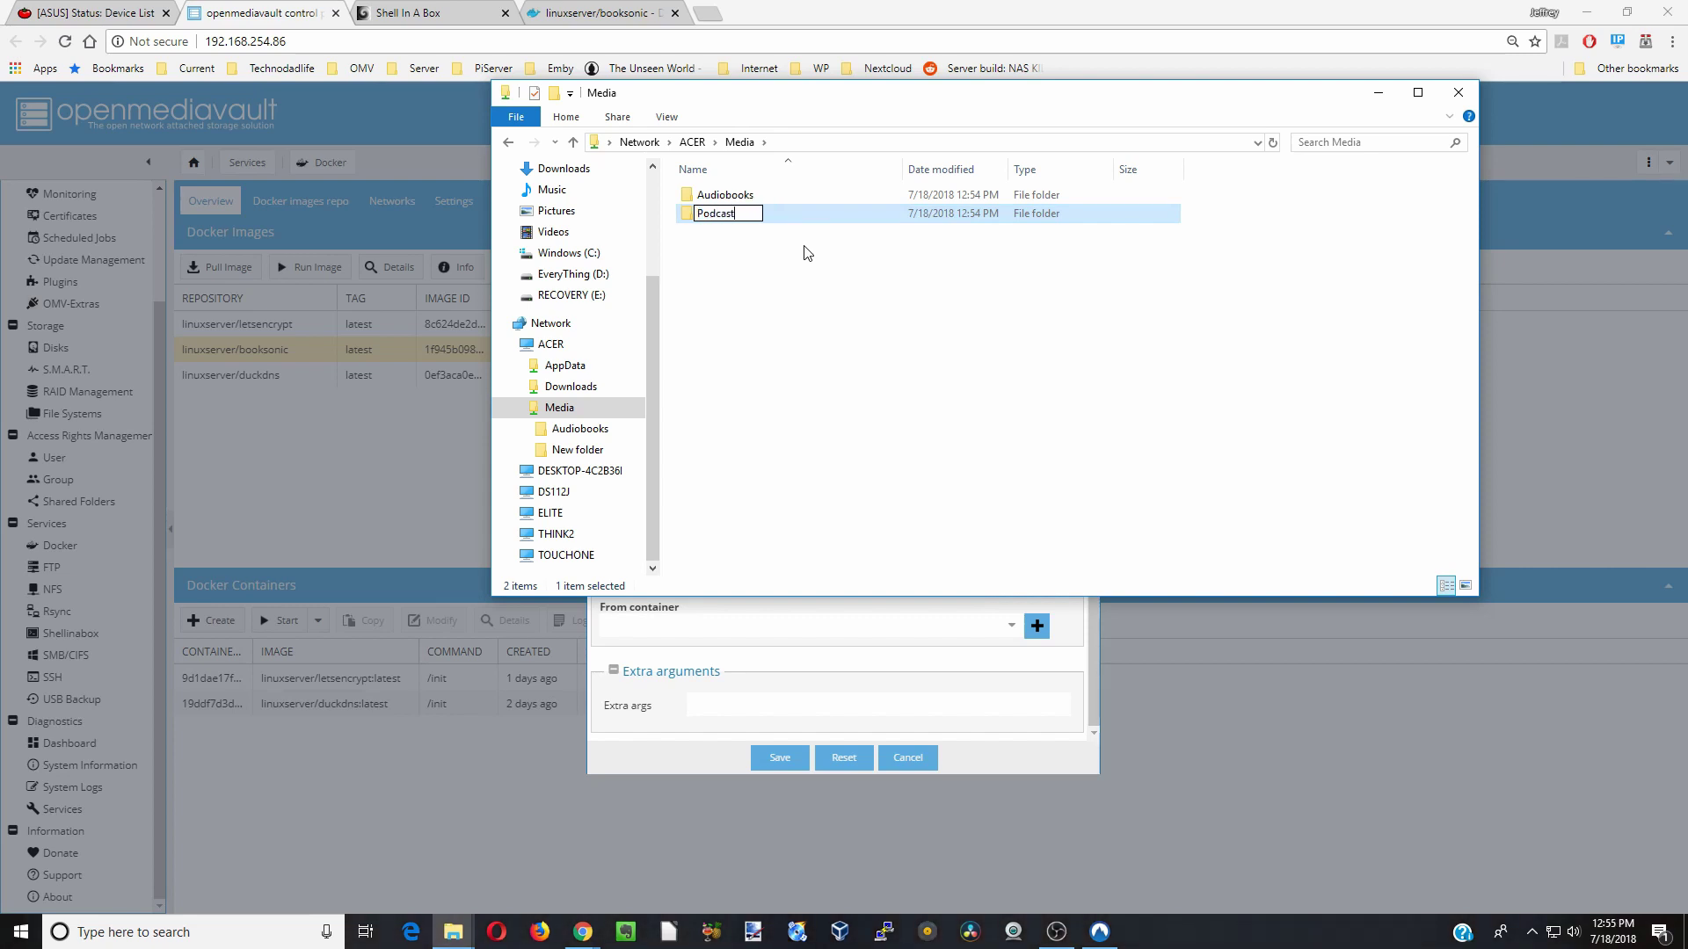
{"action": "left_click", "coordinate": [741, 277]}
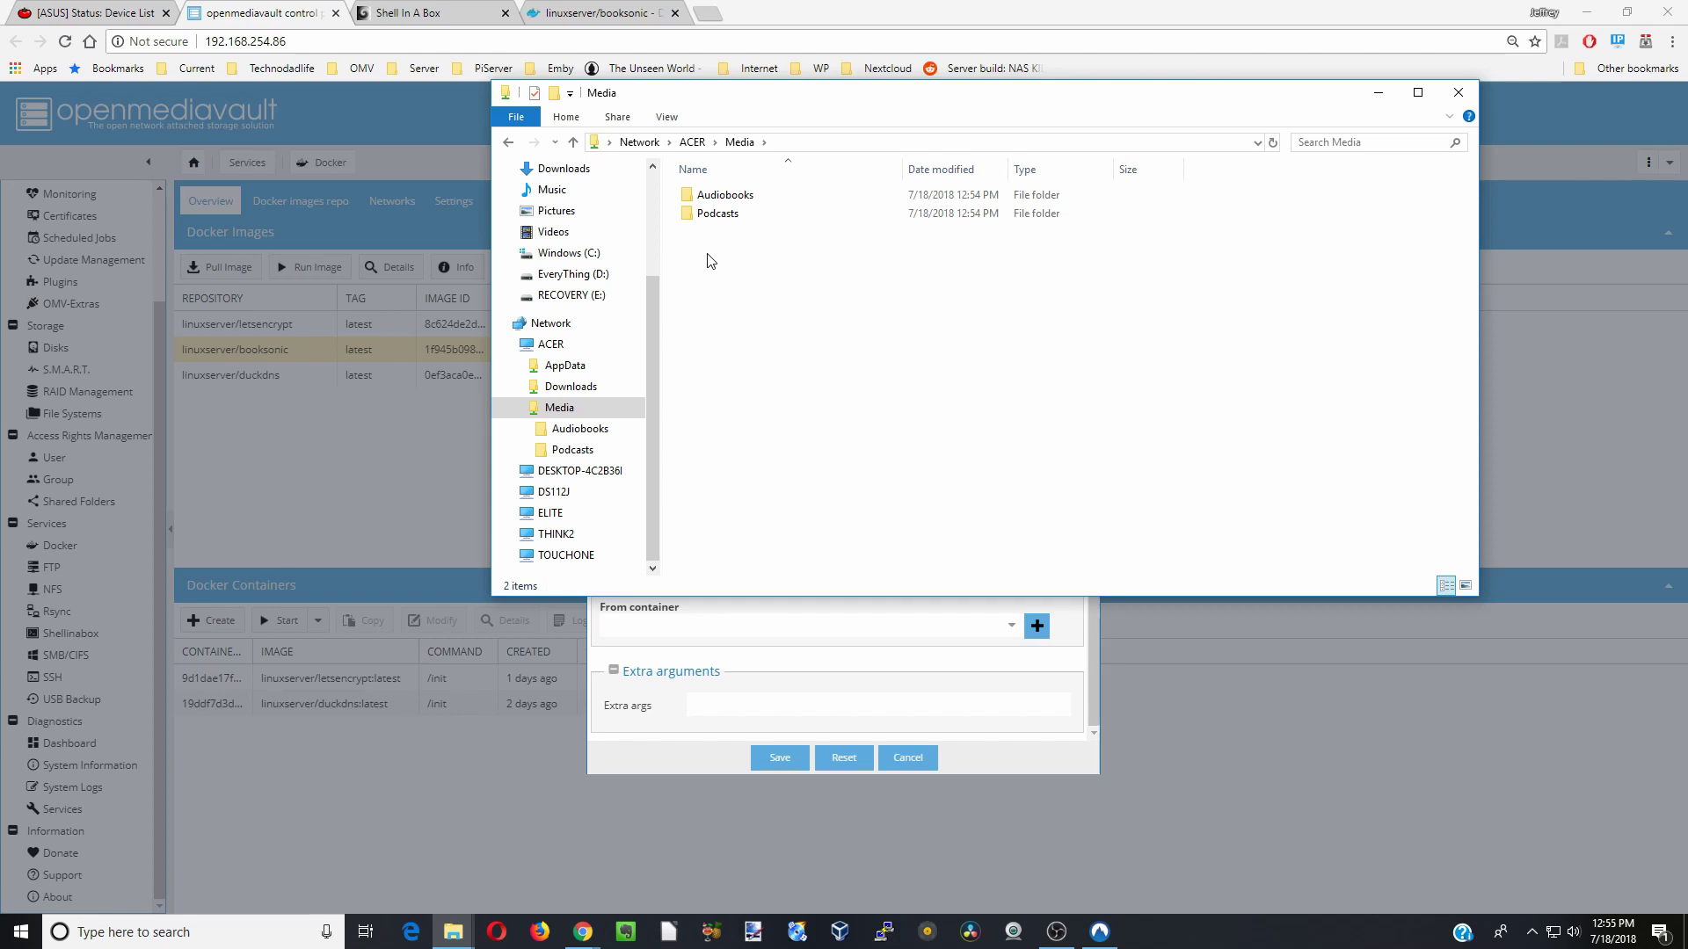
- Add Books and Music folders to Media
{"action": "right_click", "coordinate": [710, 260]}
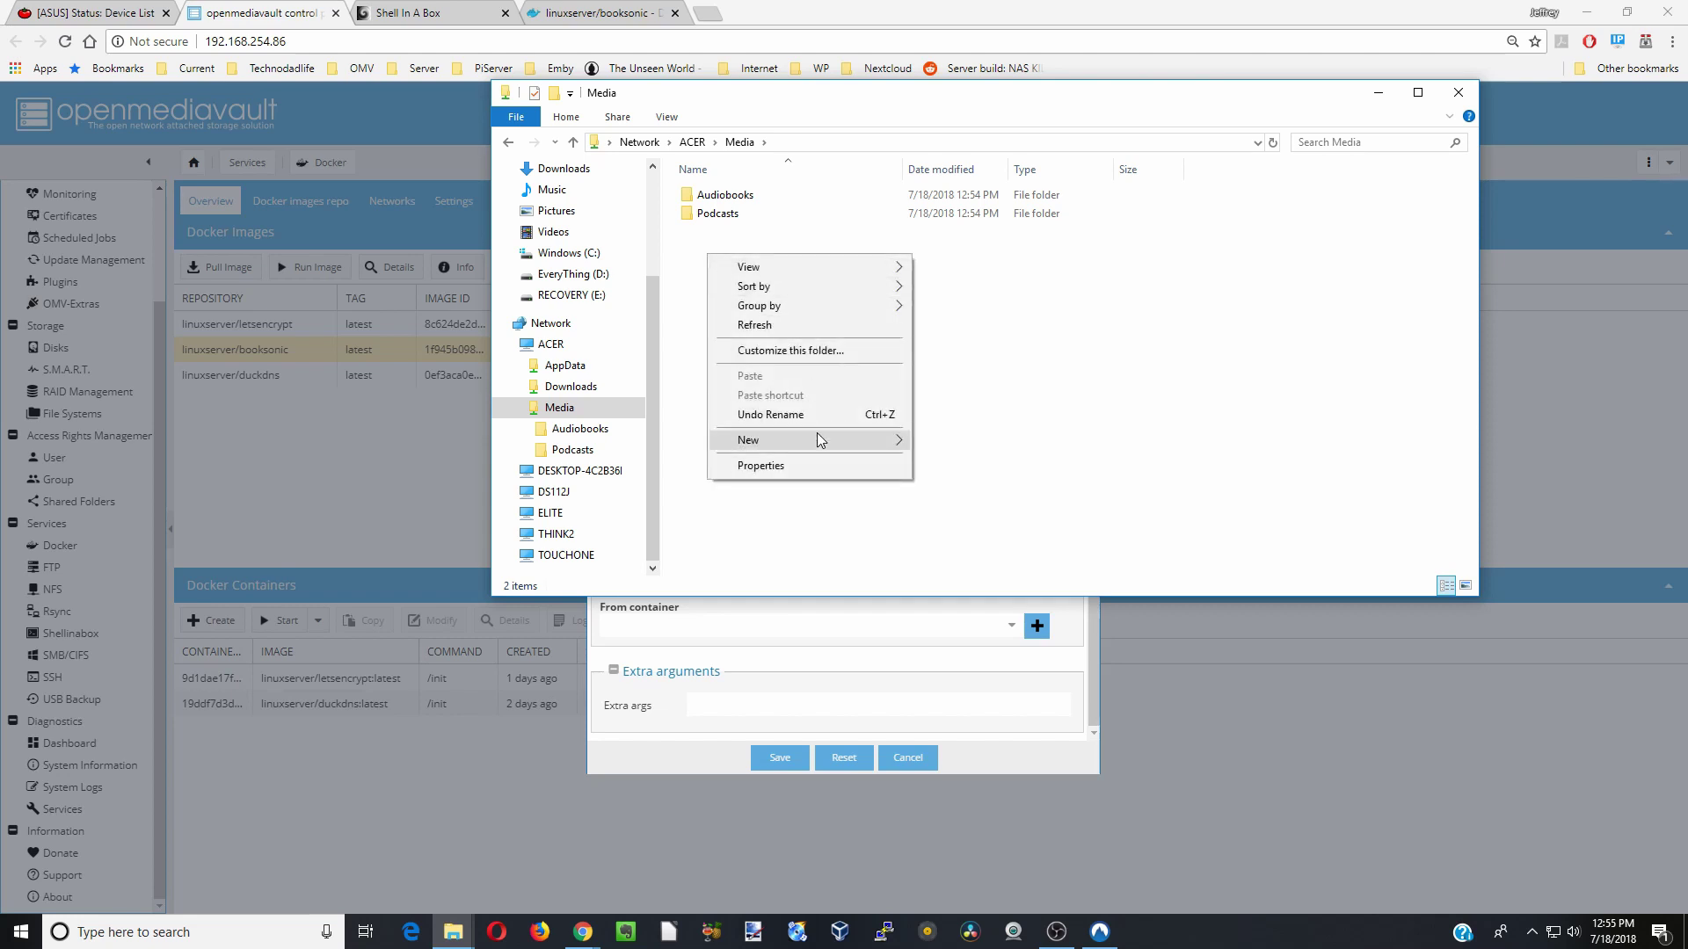
{"action": "mouse_move", "coordinate": [816, 433]}
{"action": "left_click", "coordinate": [965, 437]}
{"action": "type", "text": "Books"}
{"action": "left_click", "coordinate": [742, 288]}
{"action": "right_click", "coordinate": [741, 287]}
{"action": "mouse_move", "coordinate": [847, 460]}
{"action": "left_click", "coordinate": [1005, 466]}
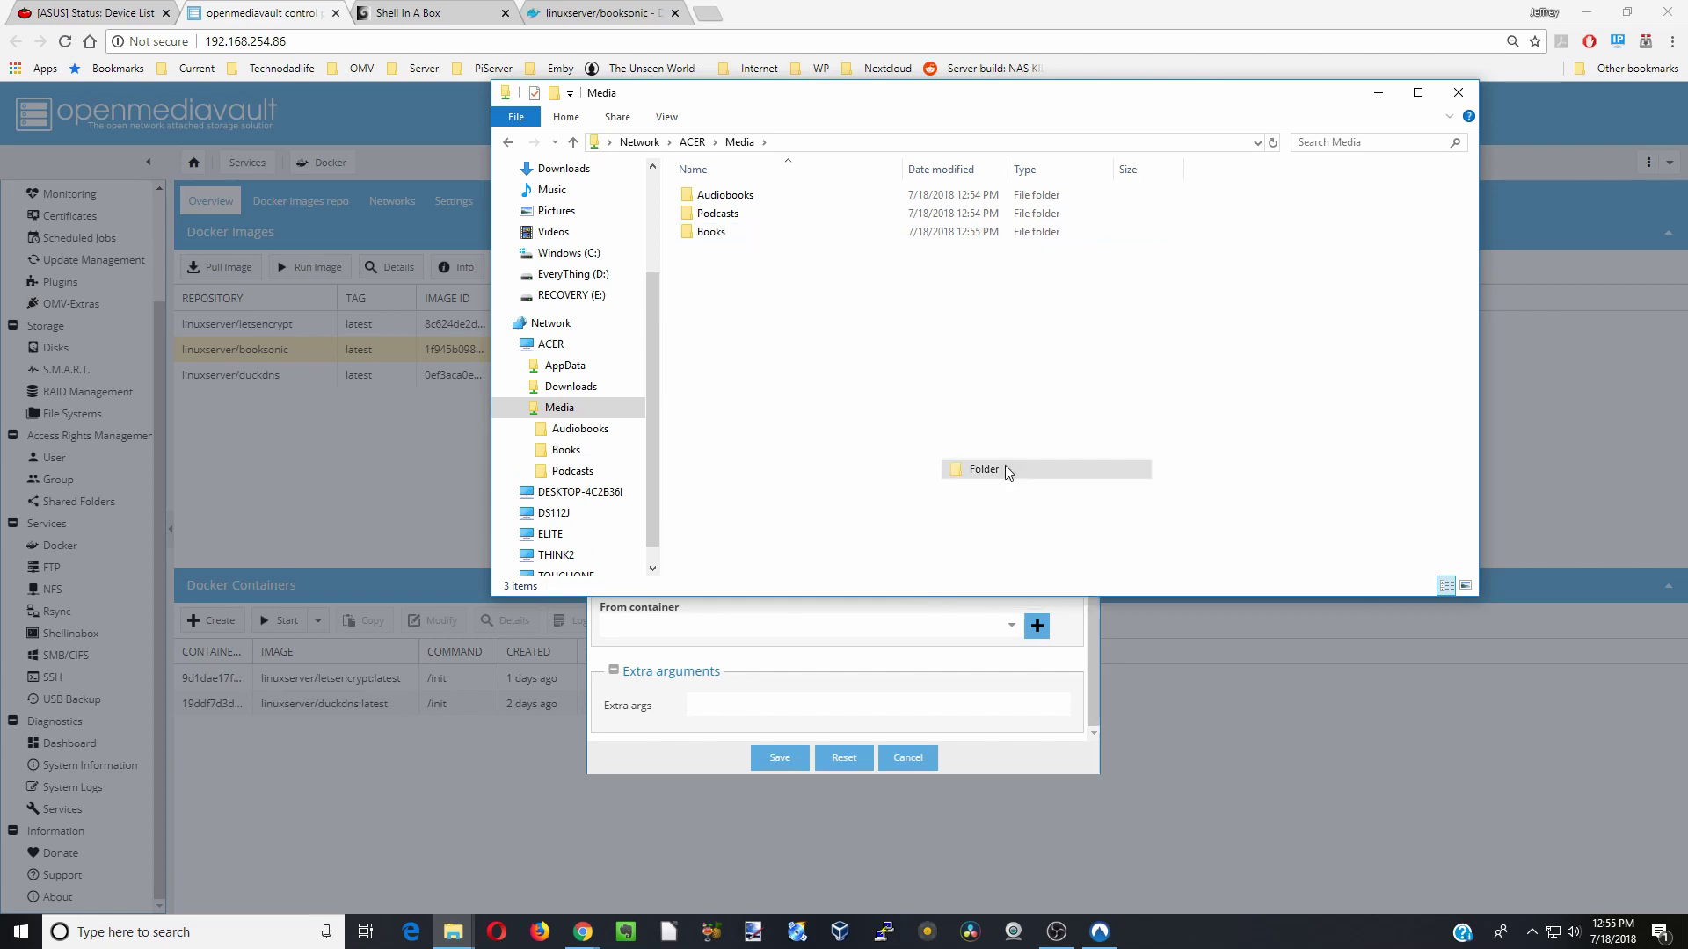
{"action": "type", "text": "Music"}
{"action": "left_click", "coordinate": [889, 397]}
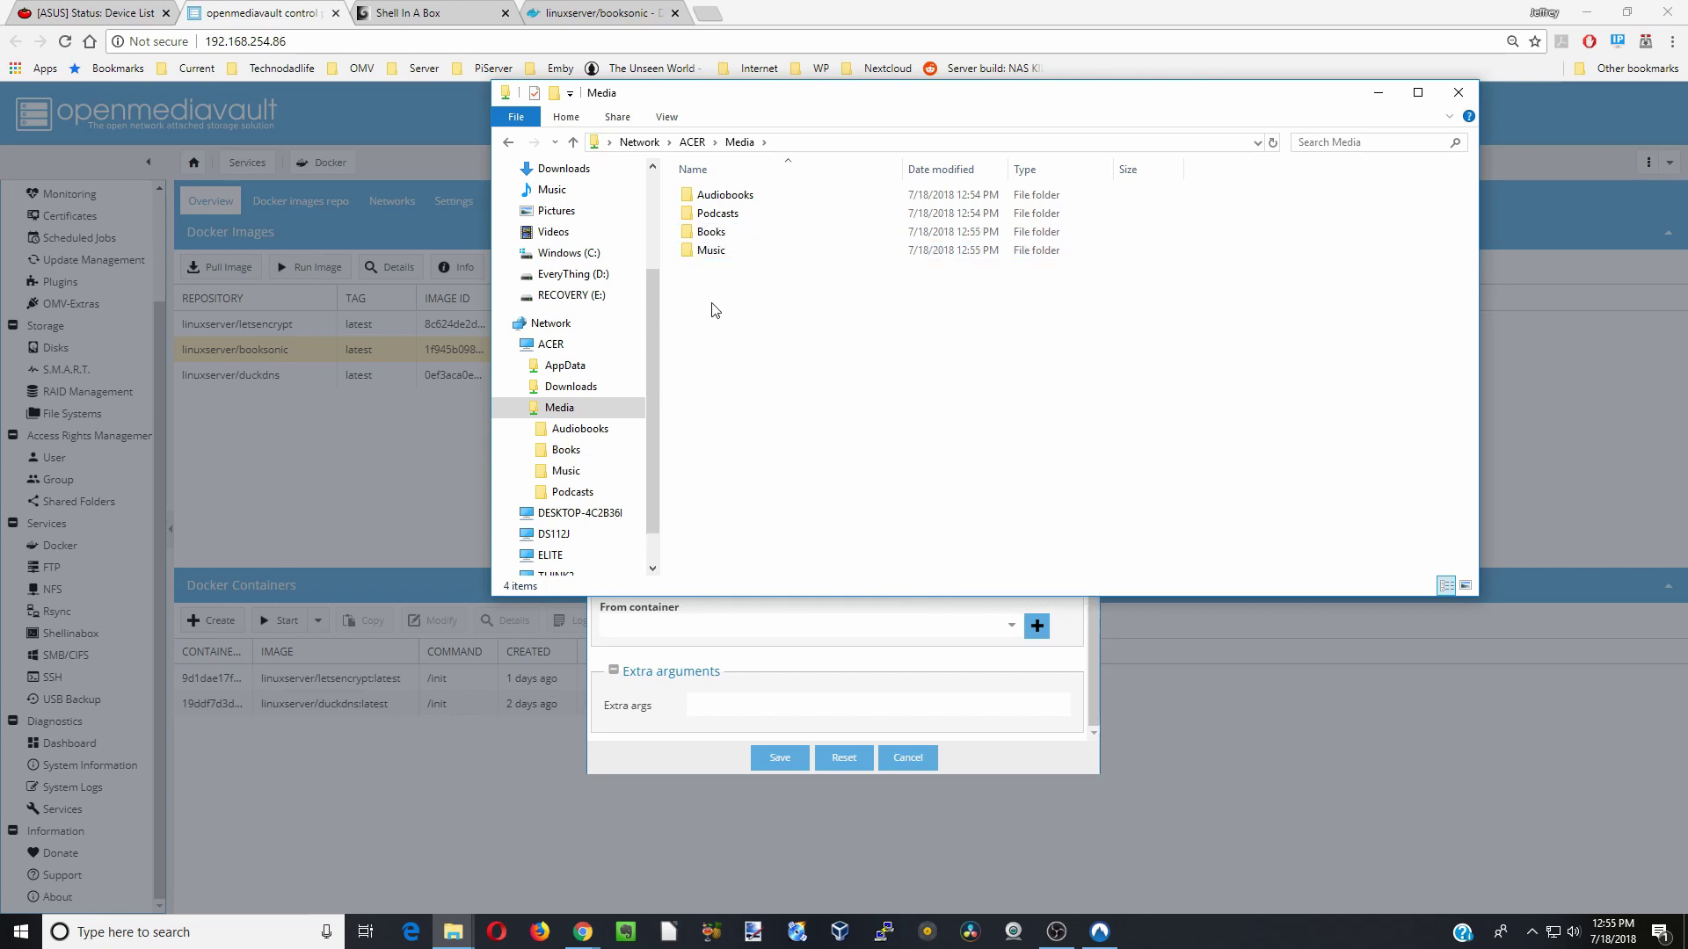
- Add Movies and TV folders to Media, then move the window aside
{"action": "right_click", "coordinate": [710, 301]}
{"action": "mouse_move", "coordinate": [816, 475]}
{"action": "left_click", "coordinate": [1004, 488]}
{"action": "type", "text": "Movies"}
{"action": "left_click", "coordinate": [917, 400]}
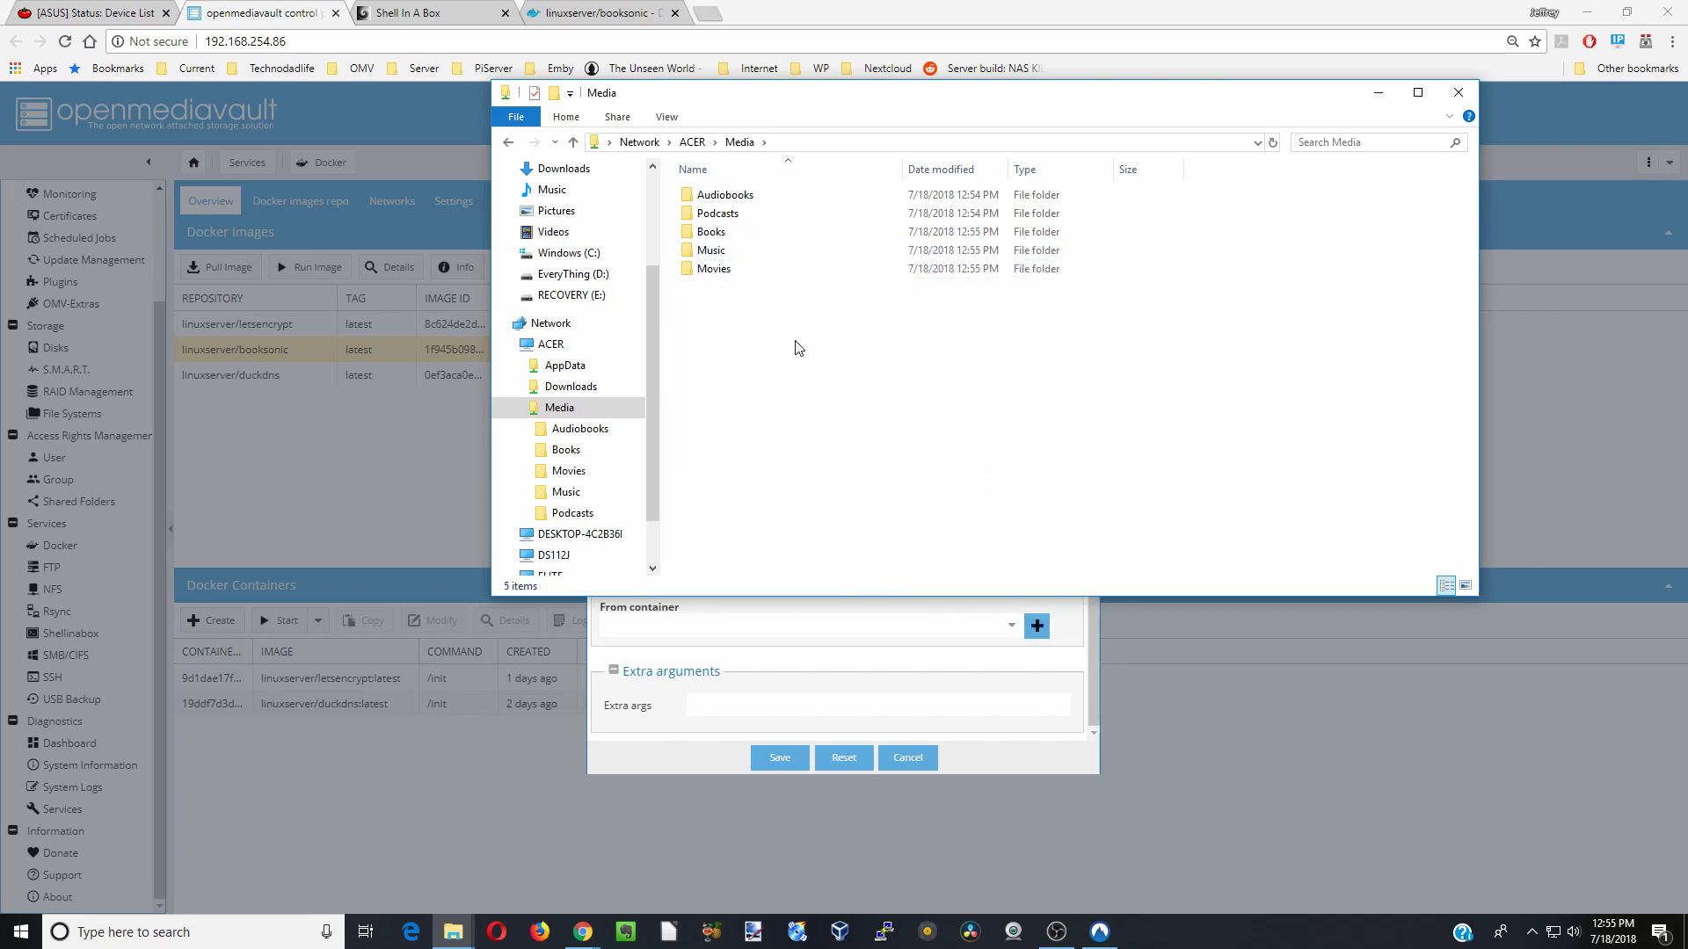
{"action": "right_click", "coordinate": [710, 301]}
{"action": "mouse_move", "coordinate": [777, 489]}
{"action": "left_click", "coordinate": [1004, 488]}
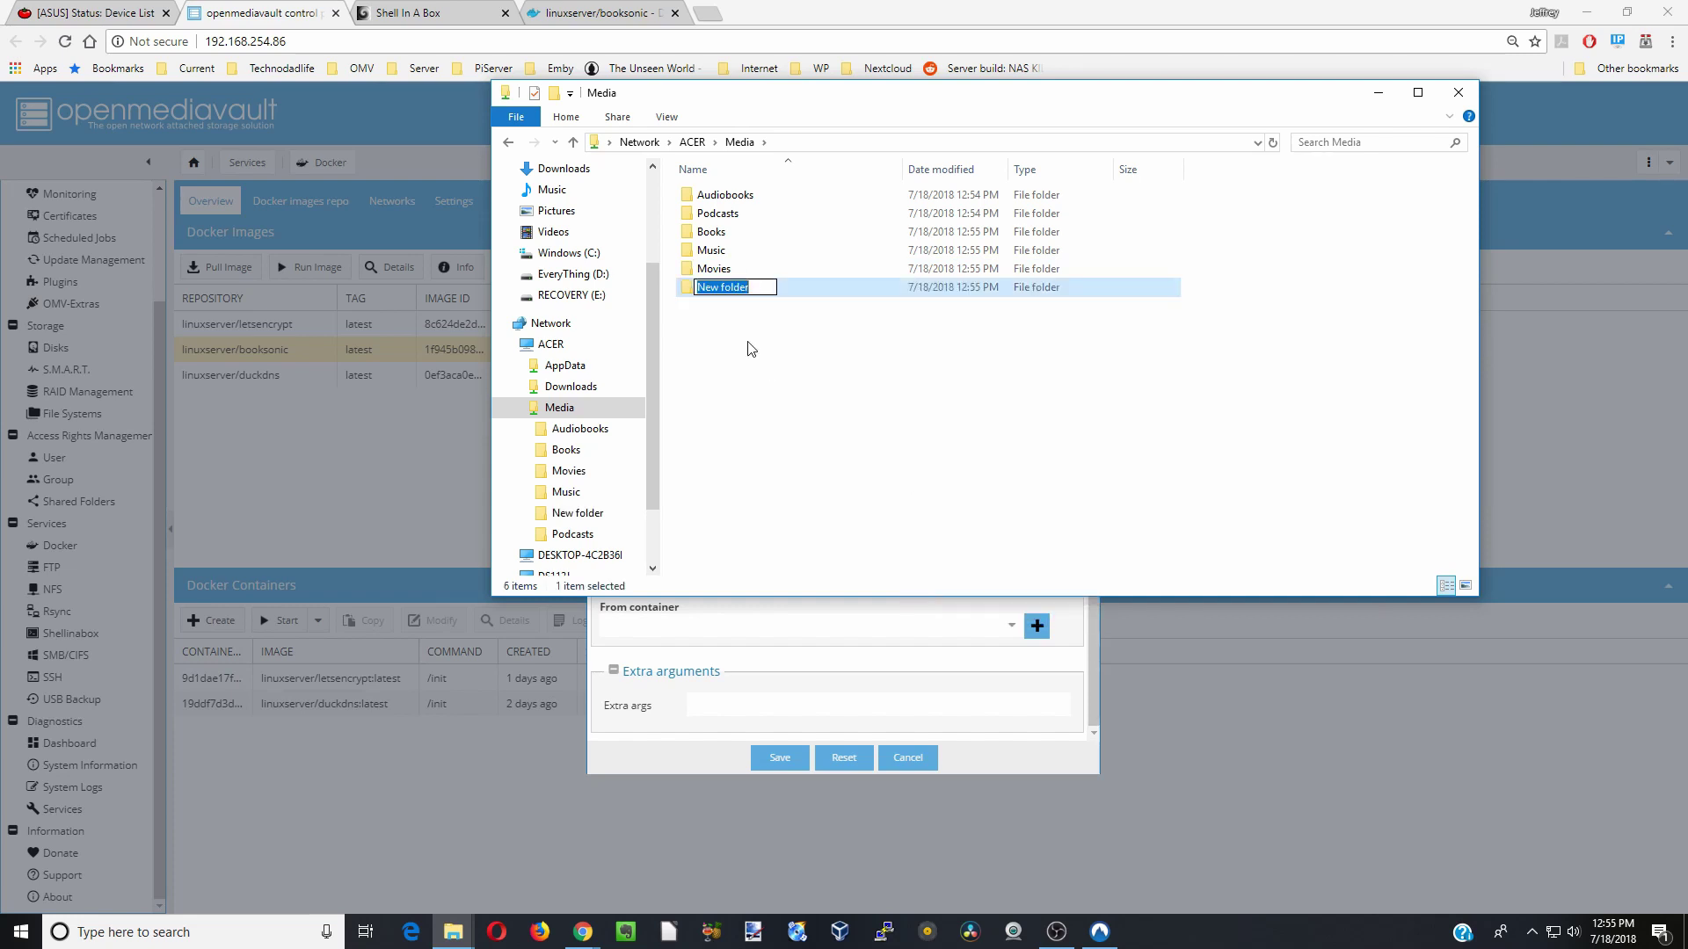
{"action": "type", "text": "TV"}
{"action": "left_click", "coordinate": [782, 349]}
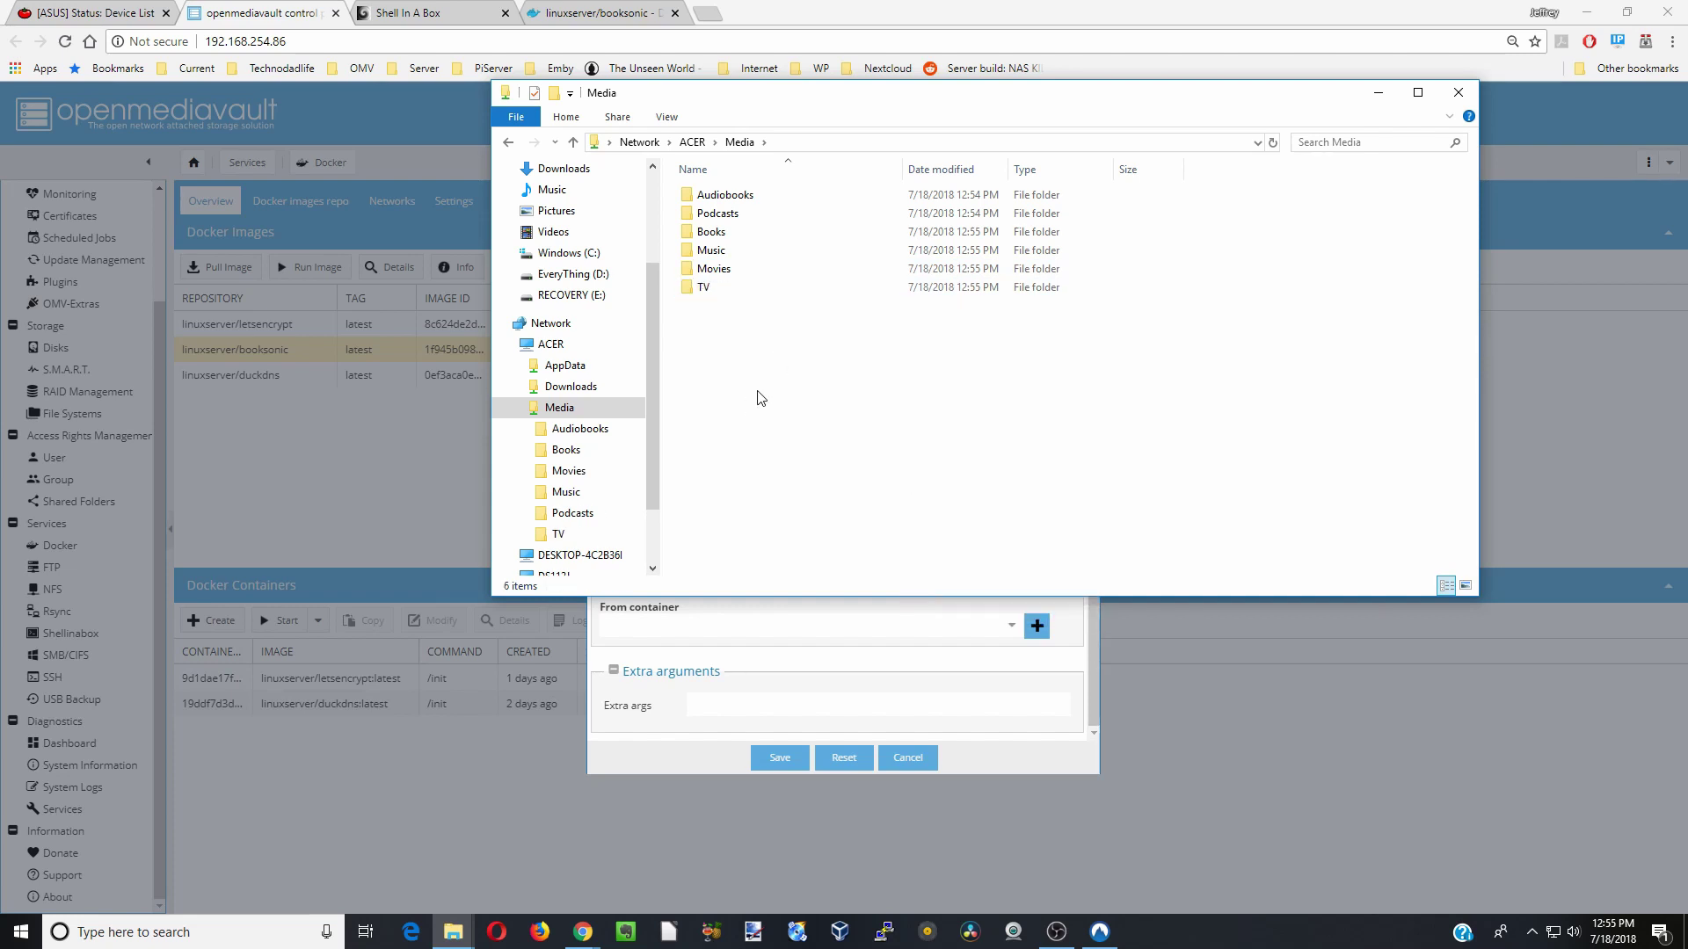
{"action": "left_click", "coordinate": [1379, 92]}
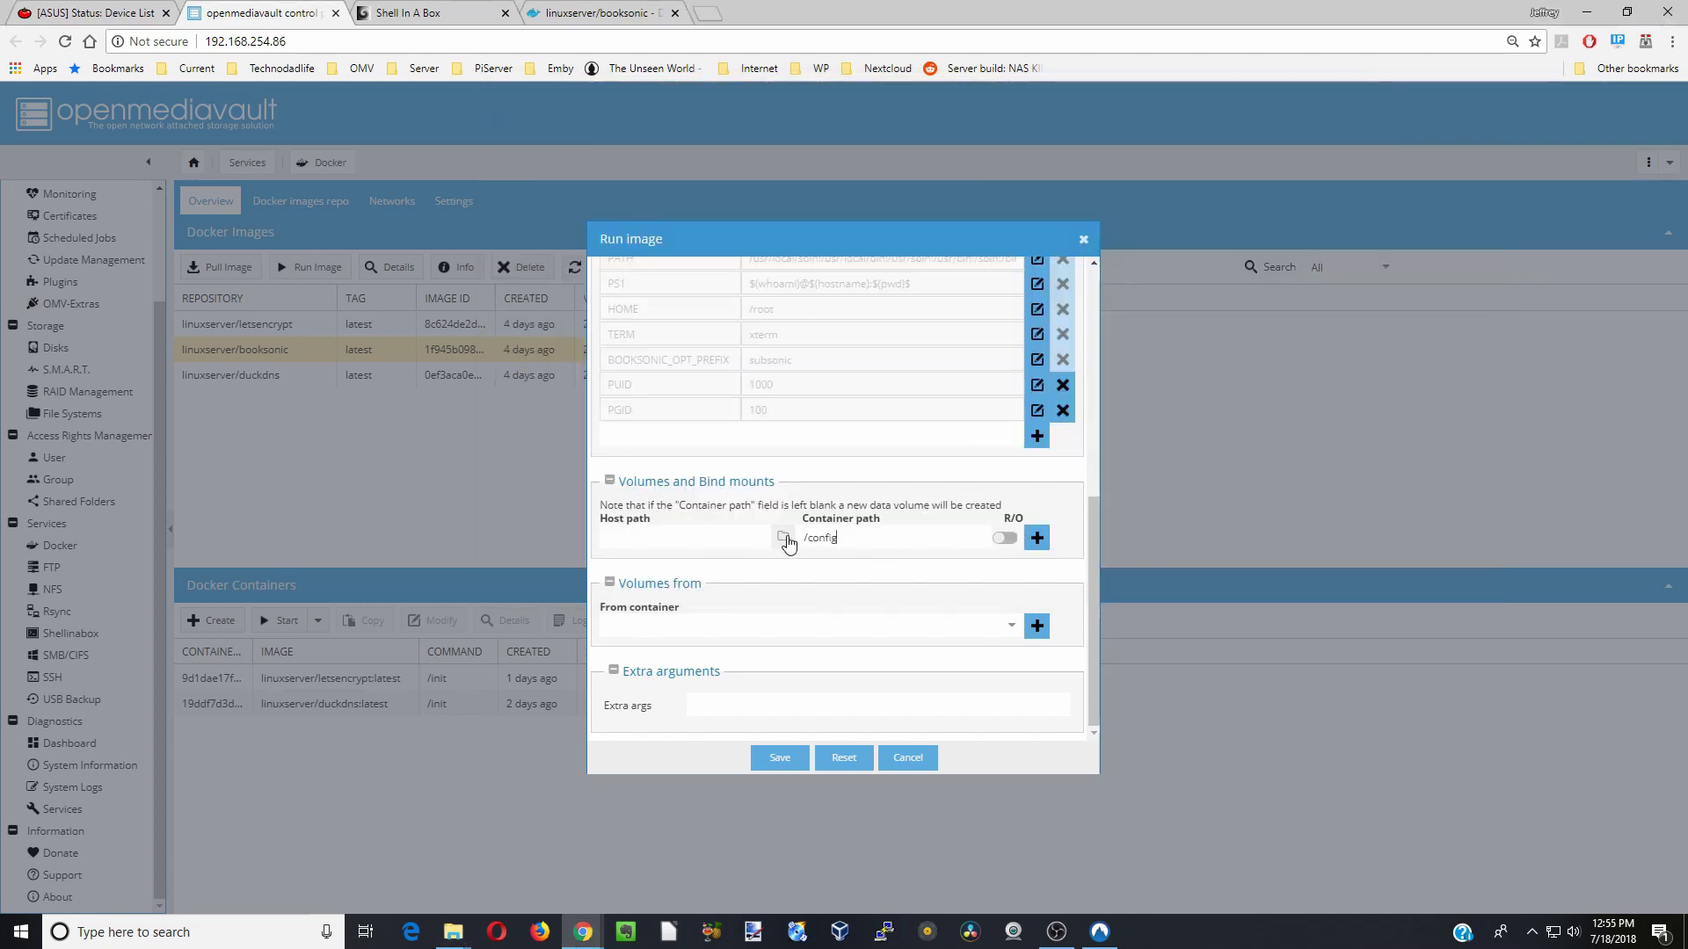
- Set /config's host path to /sharedfolders/AppData/Booksonic and add the mount
{"action": "left_click", "coordinate": [851, 536]}
{"action": "left_click", "coordinate": [783, 537]}
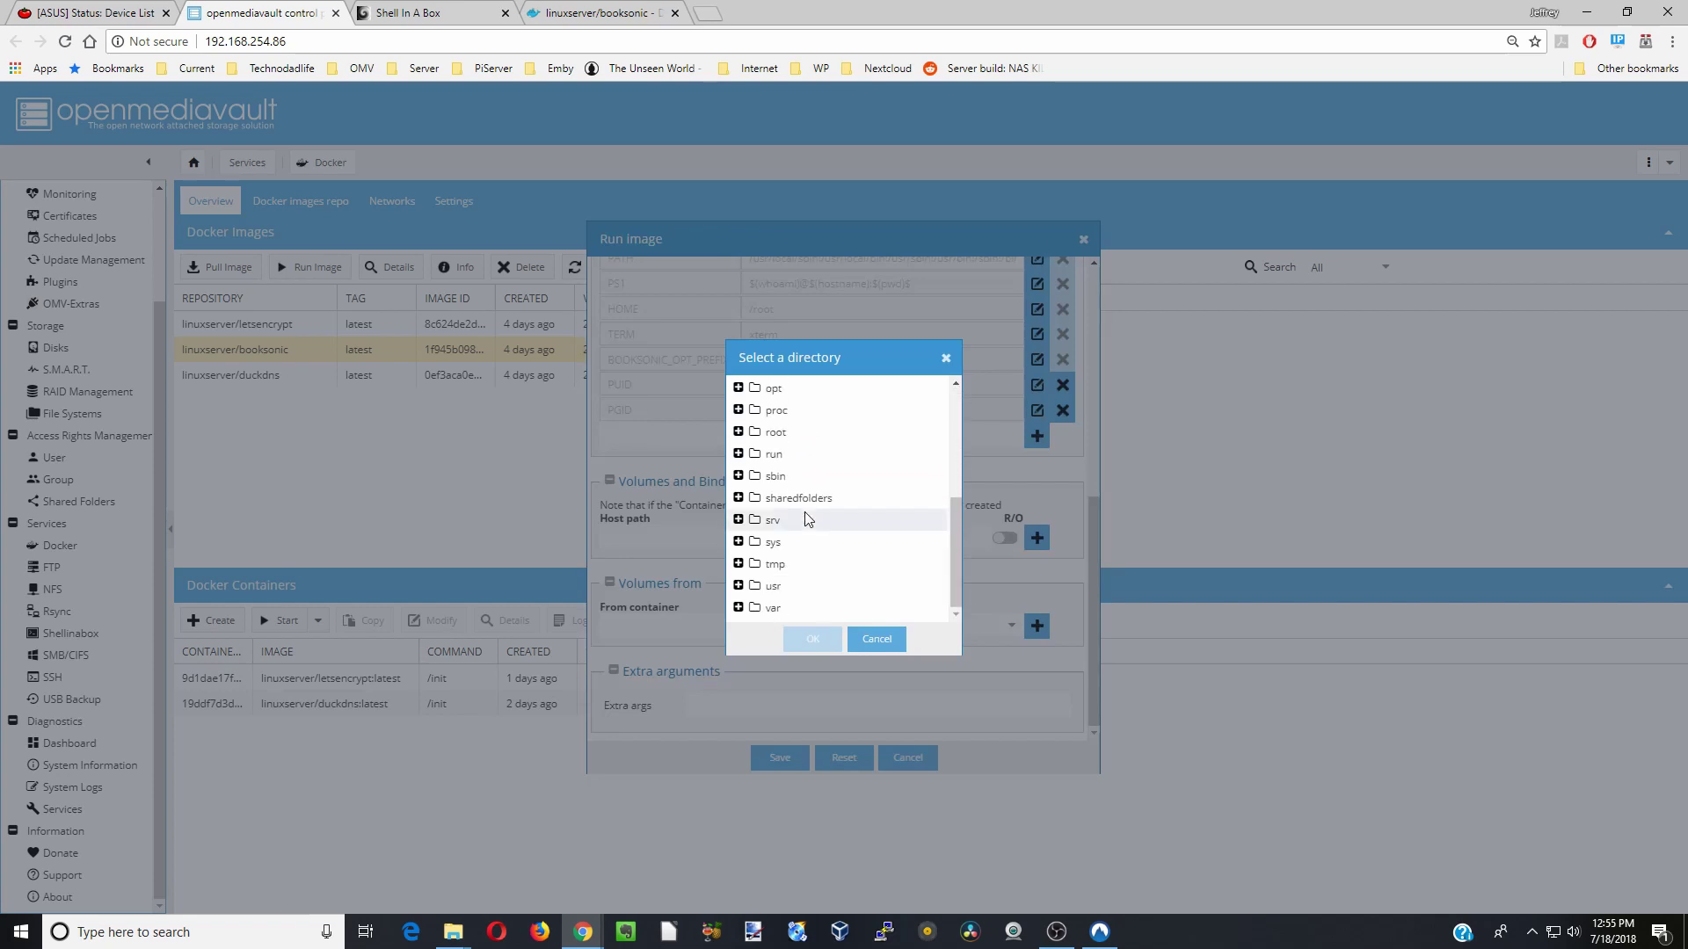
{"action": "double_click", "coordinate": [804, 505]}
{"action": "double_click", "coordinate": [806, 523]}
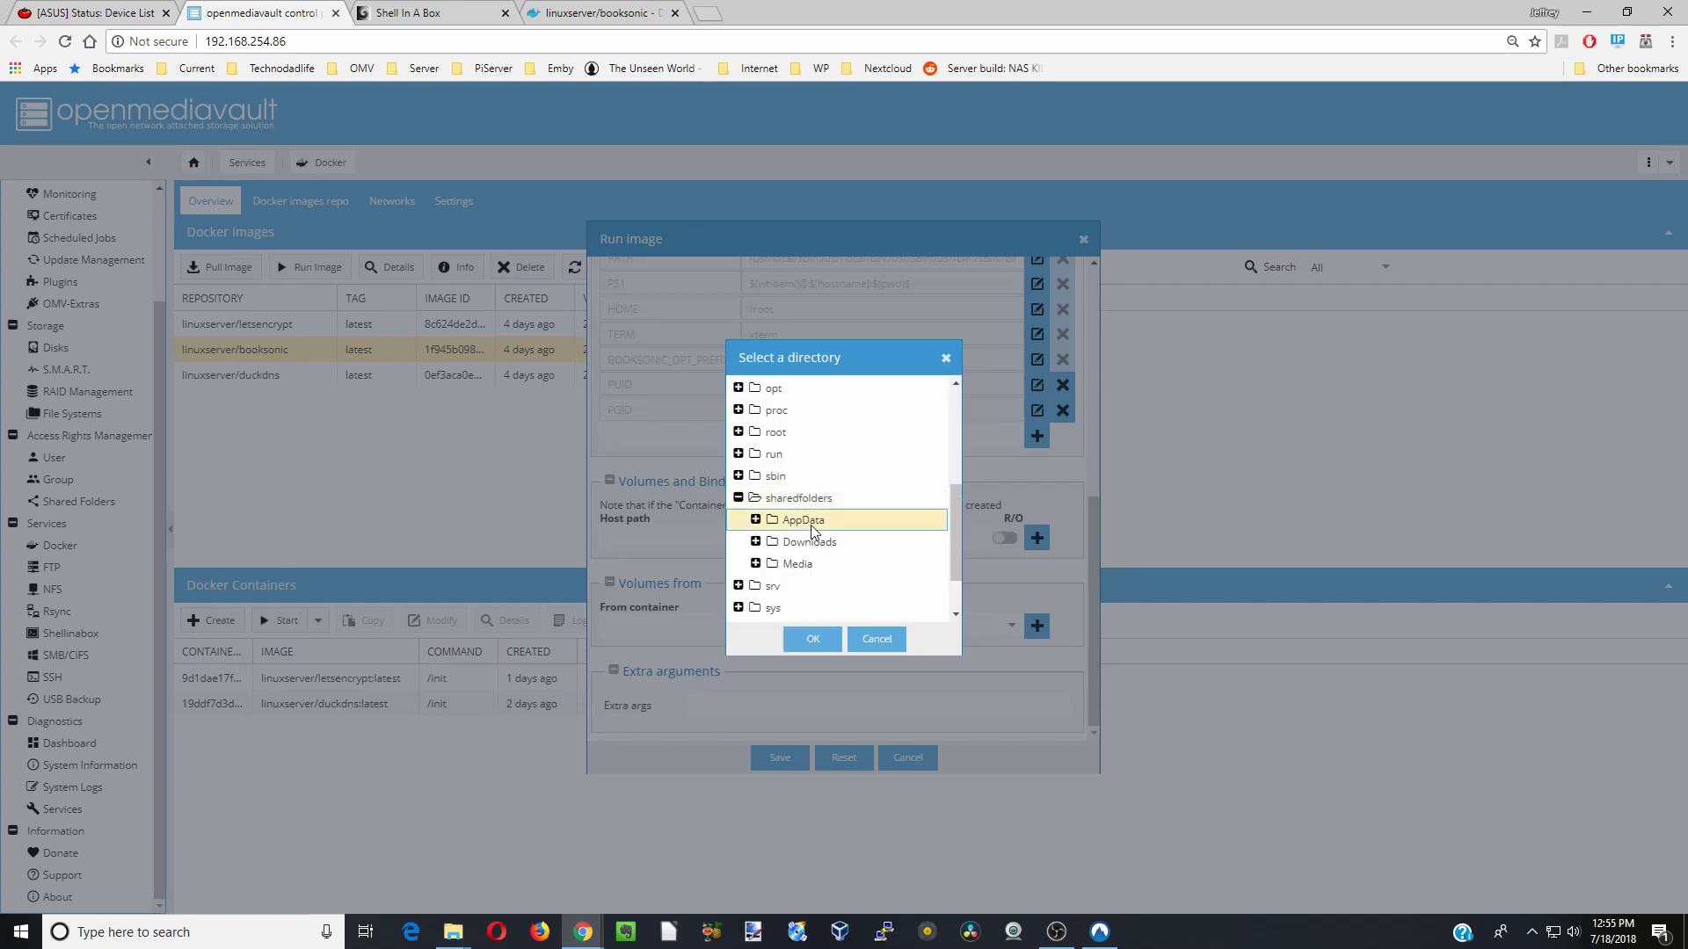
{"action": "left_click", "coordinate": [815, 551]}
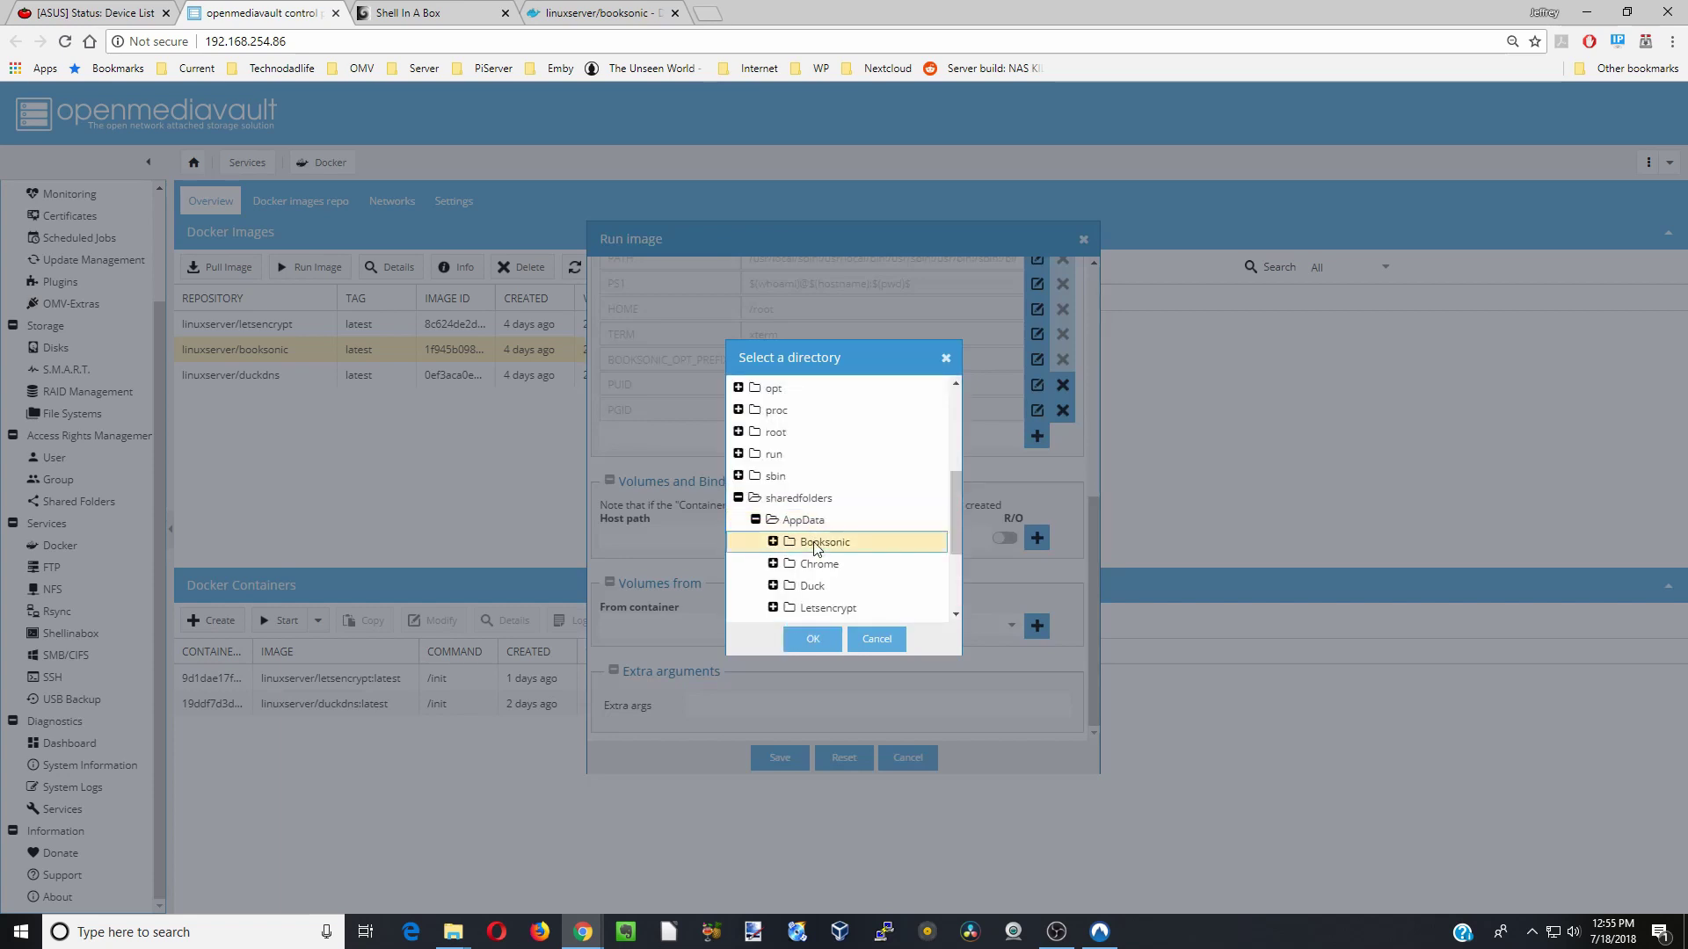
{"action": "left_click", "coordinate": [813, 639]}
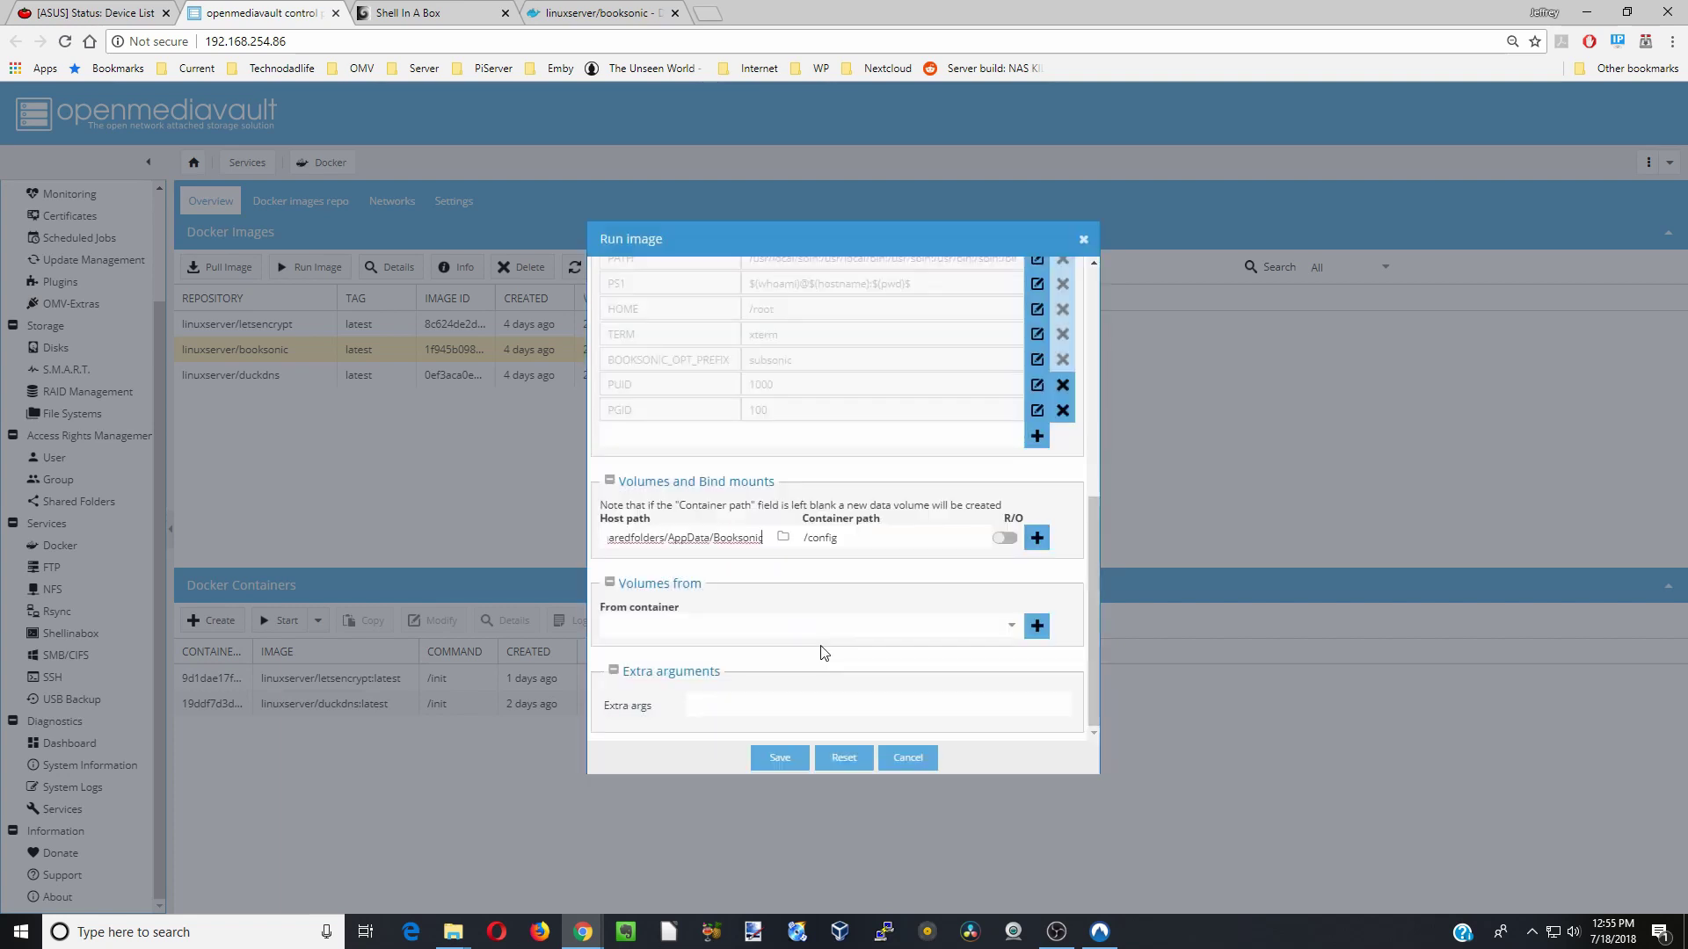
{"action": "left_click", "coordinate": [1038, 539]}
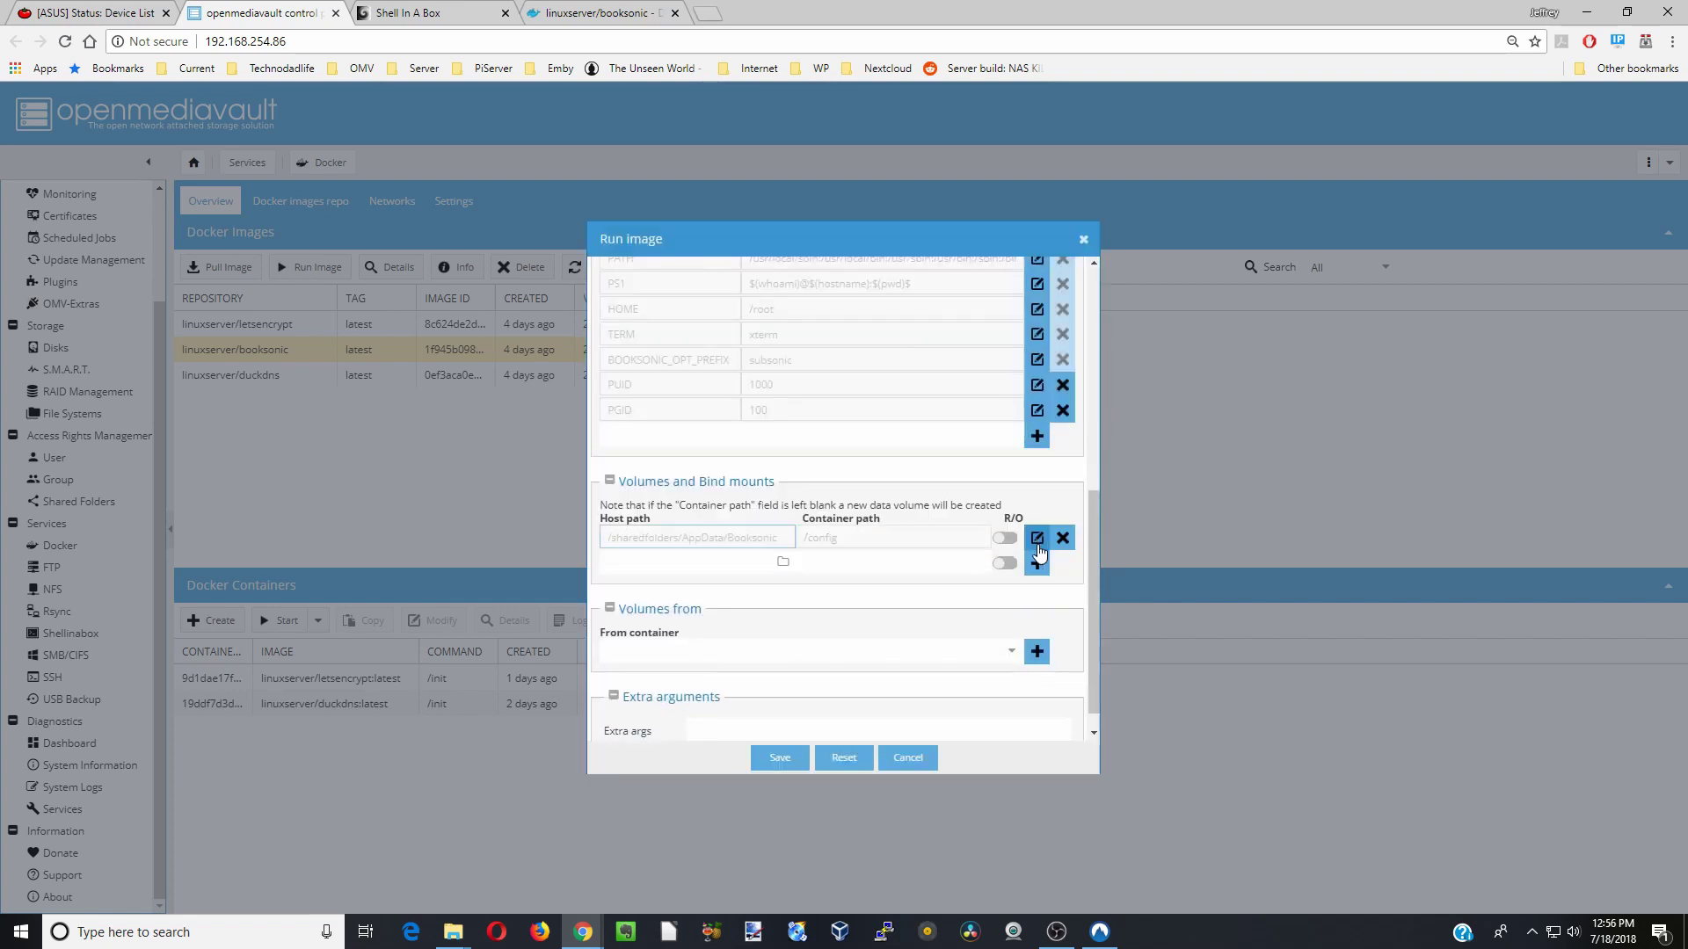
- Mount /sharedfolders/Media/Audiobooks at container path /books
{"action": "left_click", "coordinate": [888, 563]}
{"action": "type", "text": "/books"}
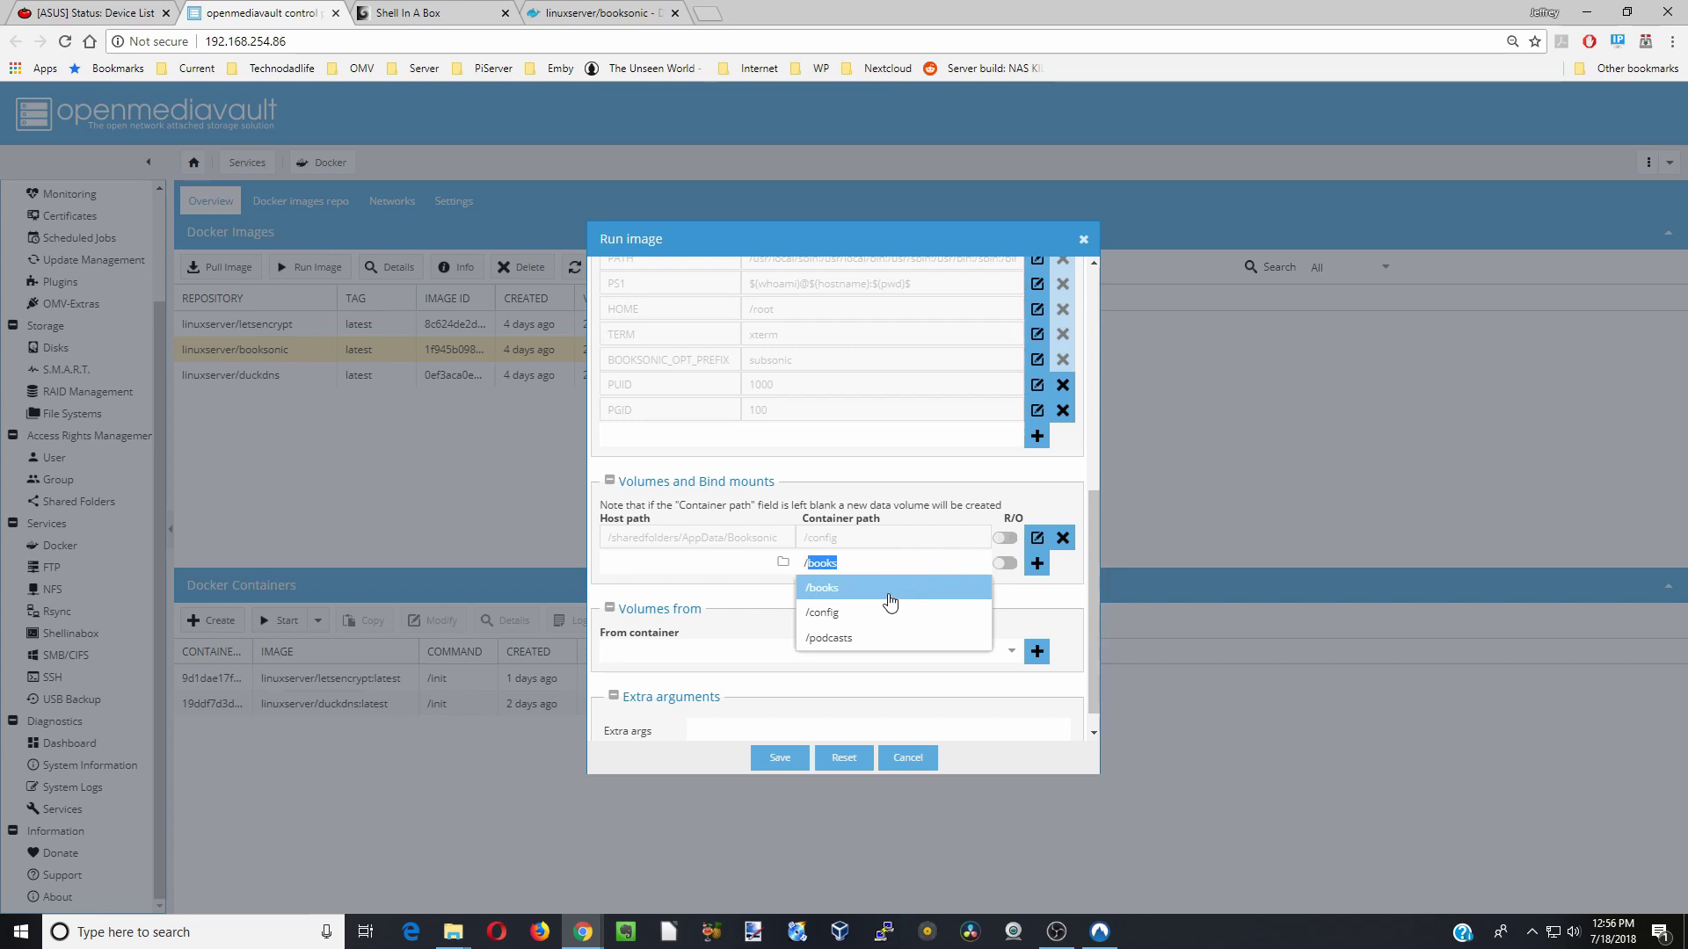
{"action": "left_click", "coordinate": [870, 589]}
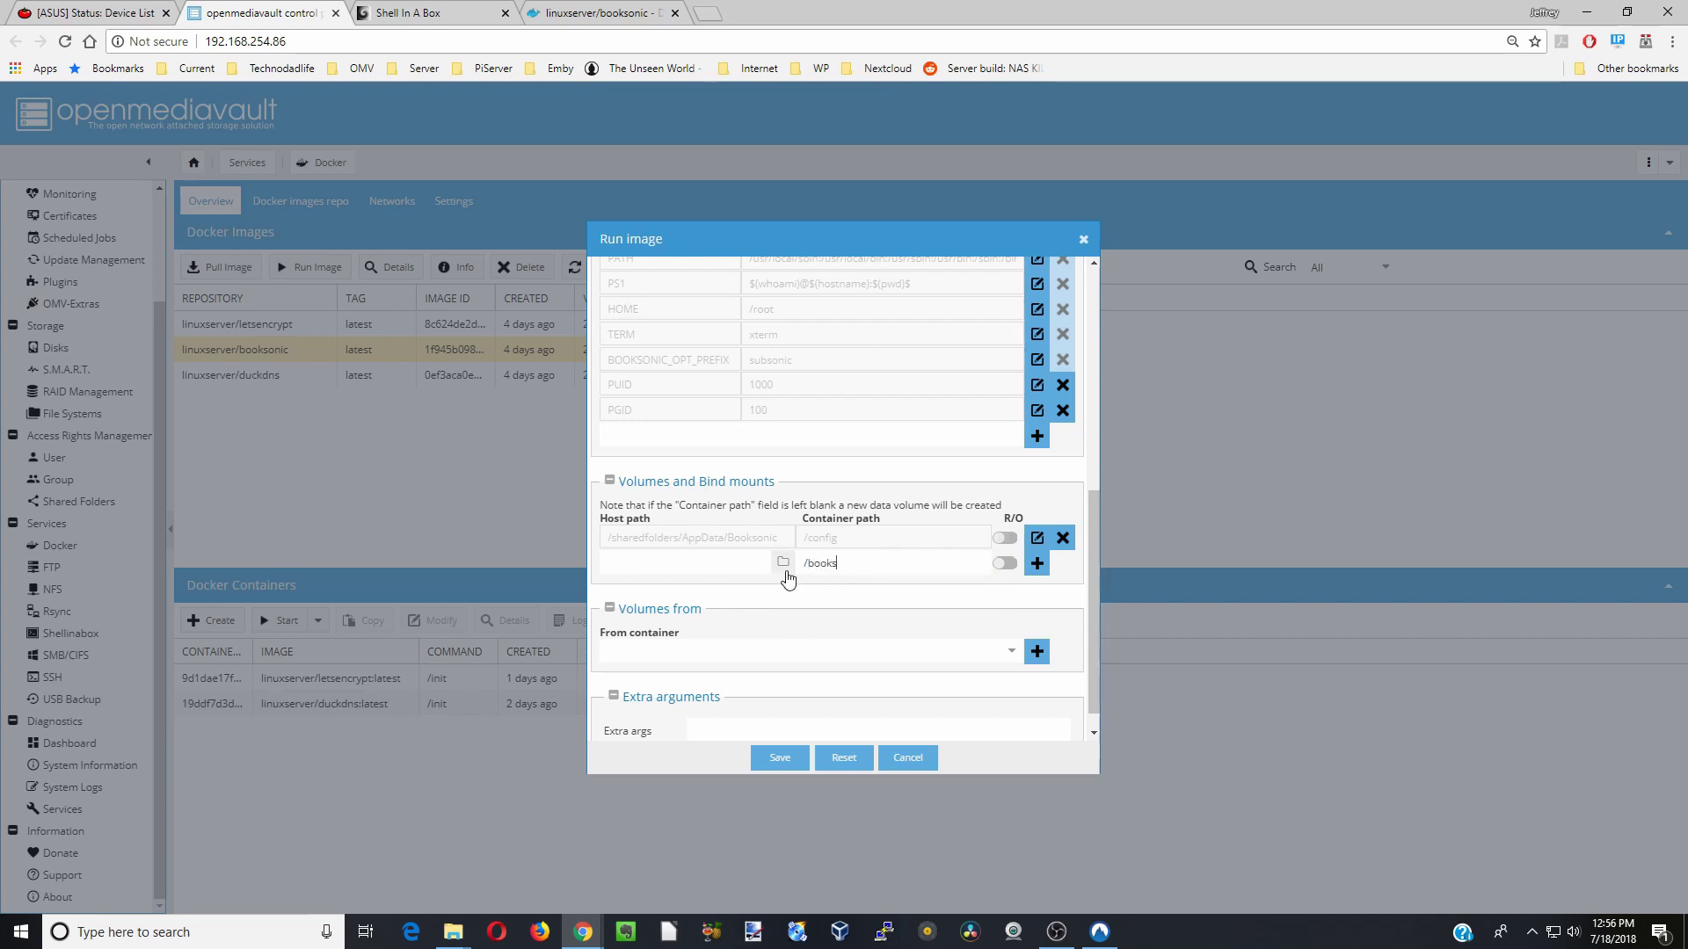
{"action": "left_click", "coordinate": [783, 563]}
{"action": "scroll", "coordinate": [822, 558], "scroll_direction": "down", "scroll_amount": 3}
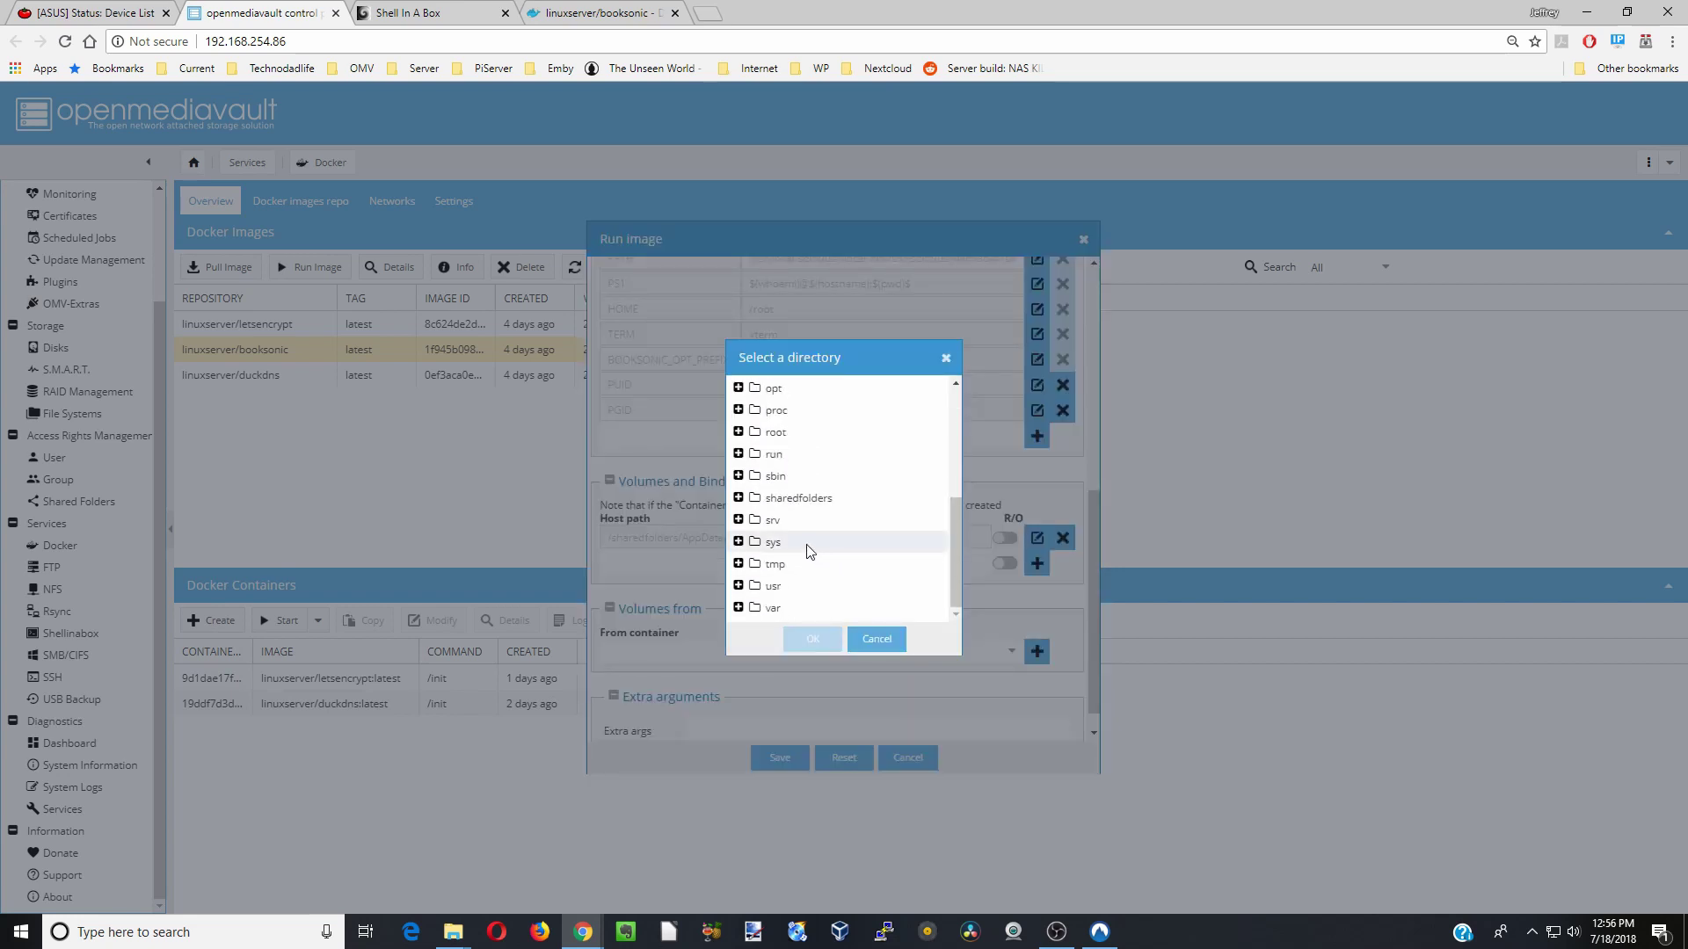
{"action": "left_click", "coordinate": [779, 499]}
{"action": "left_click", "coordinate": [800, 564]}
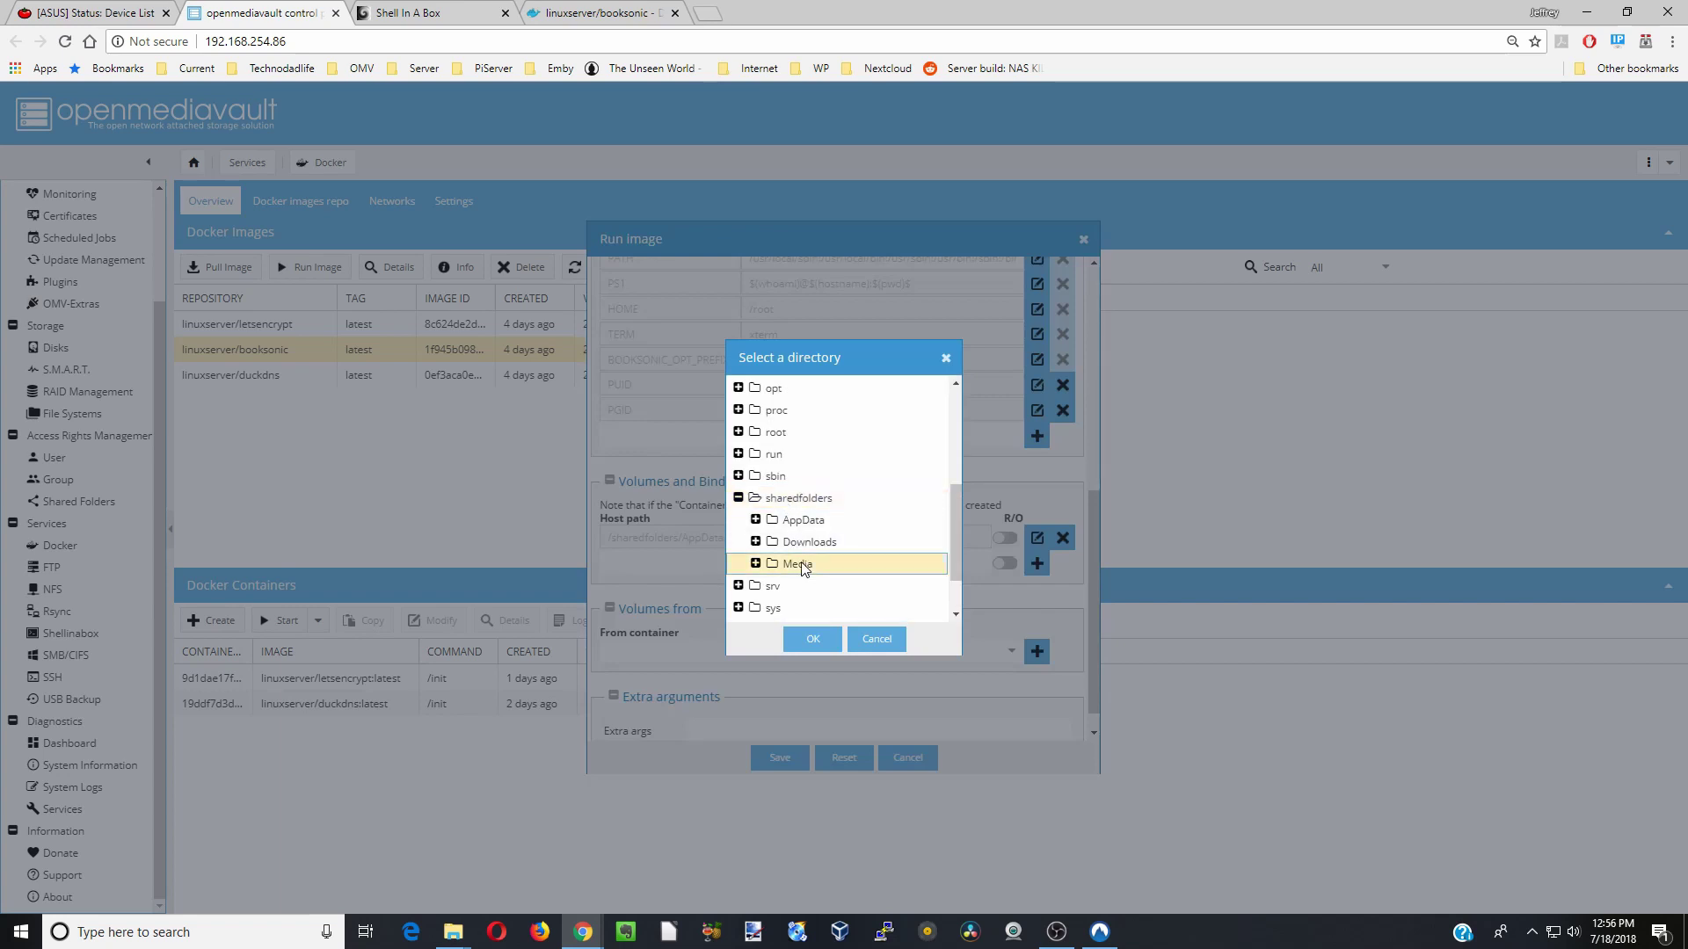
{"action": "scroll", "coordinate": [906, 524], "scroll_direction": "down", "scroll_amount": 2}
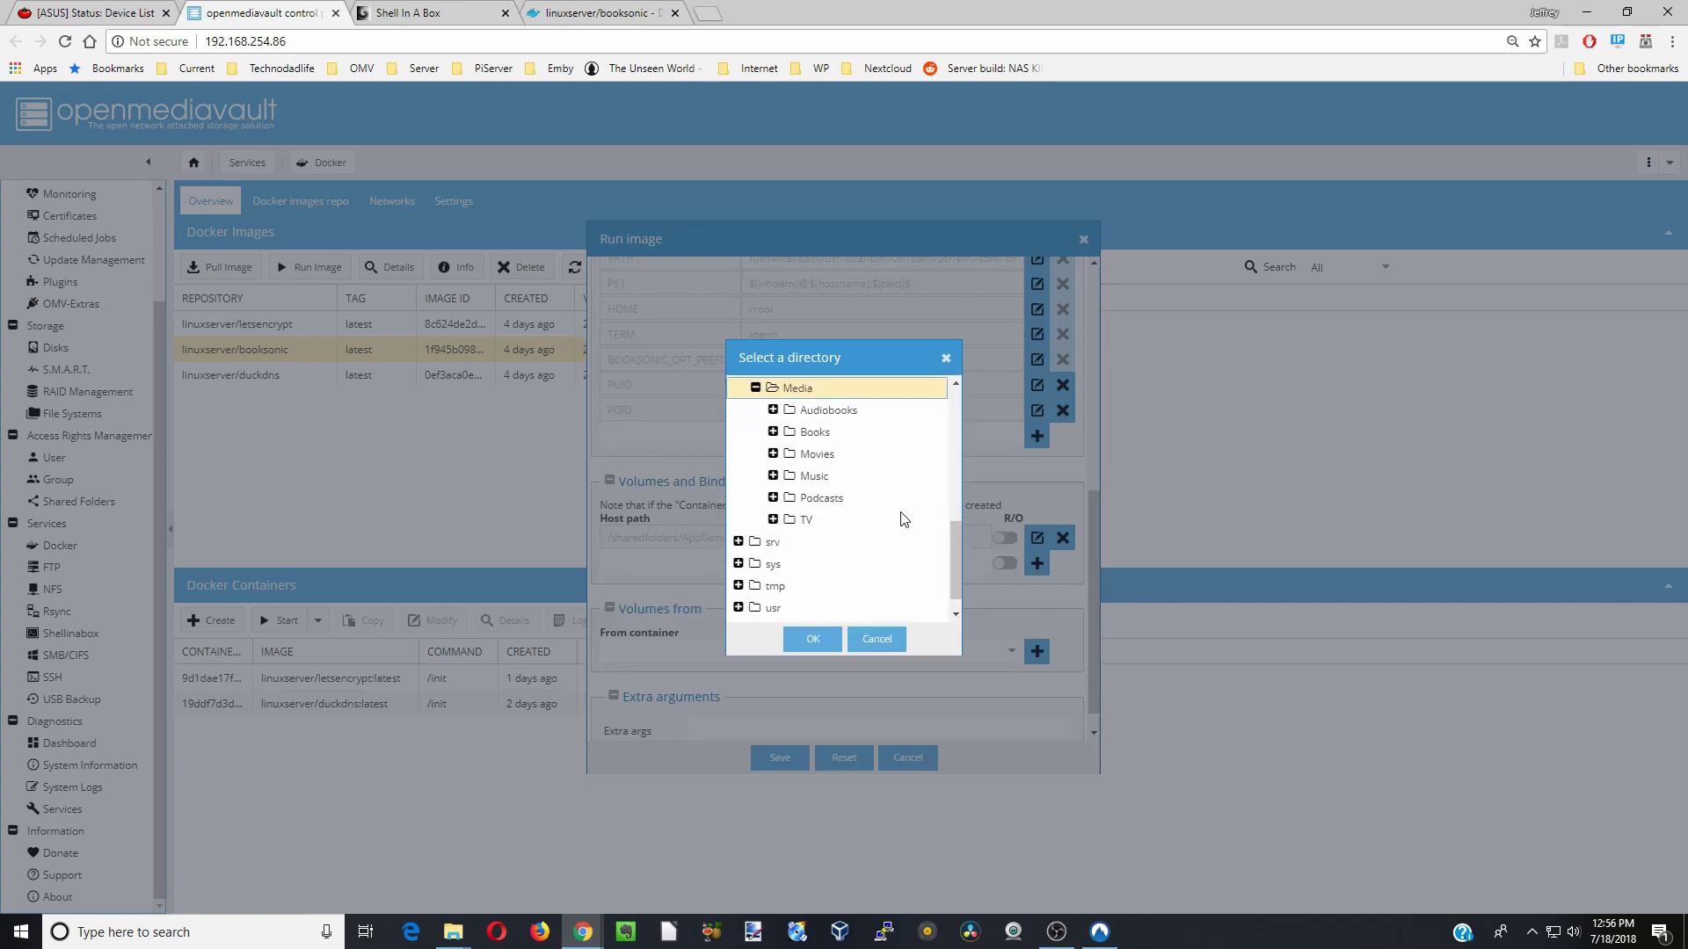
{"action": "left_click", "coordinate": [859, 413]}
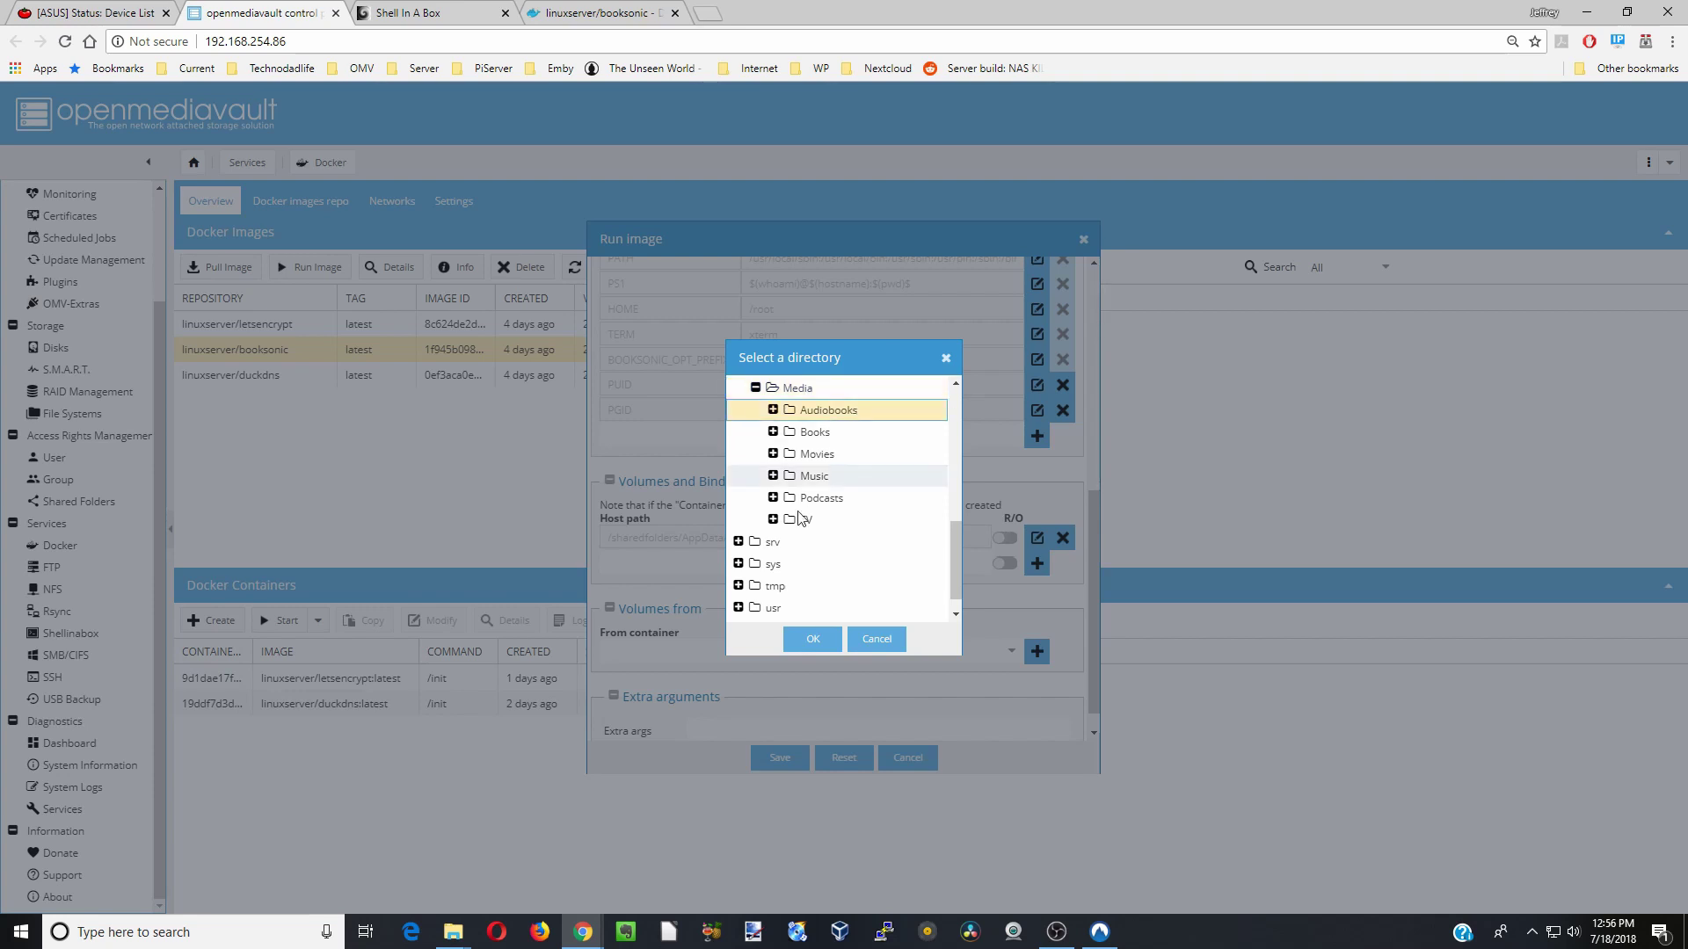
{"action": "left_click", "coordinate": [812, 639]}
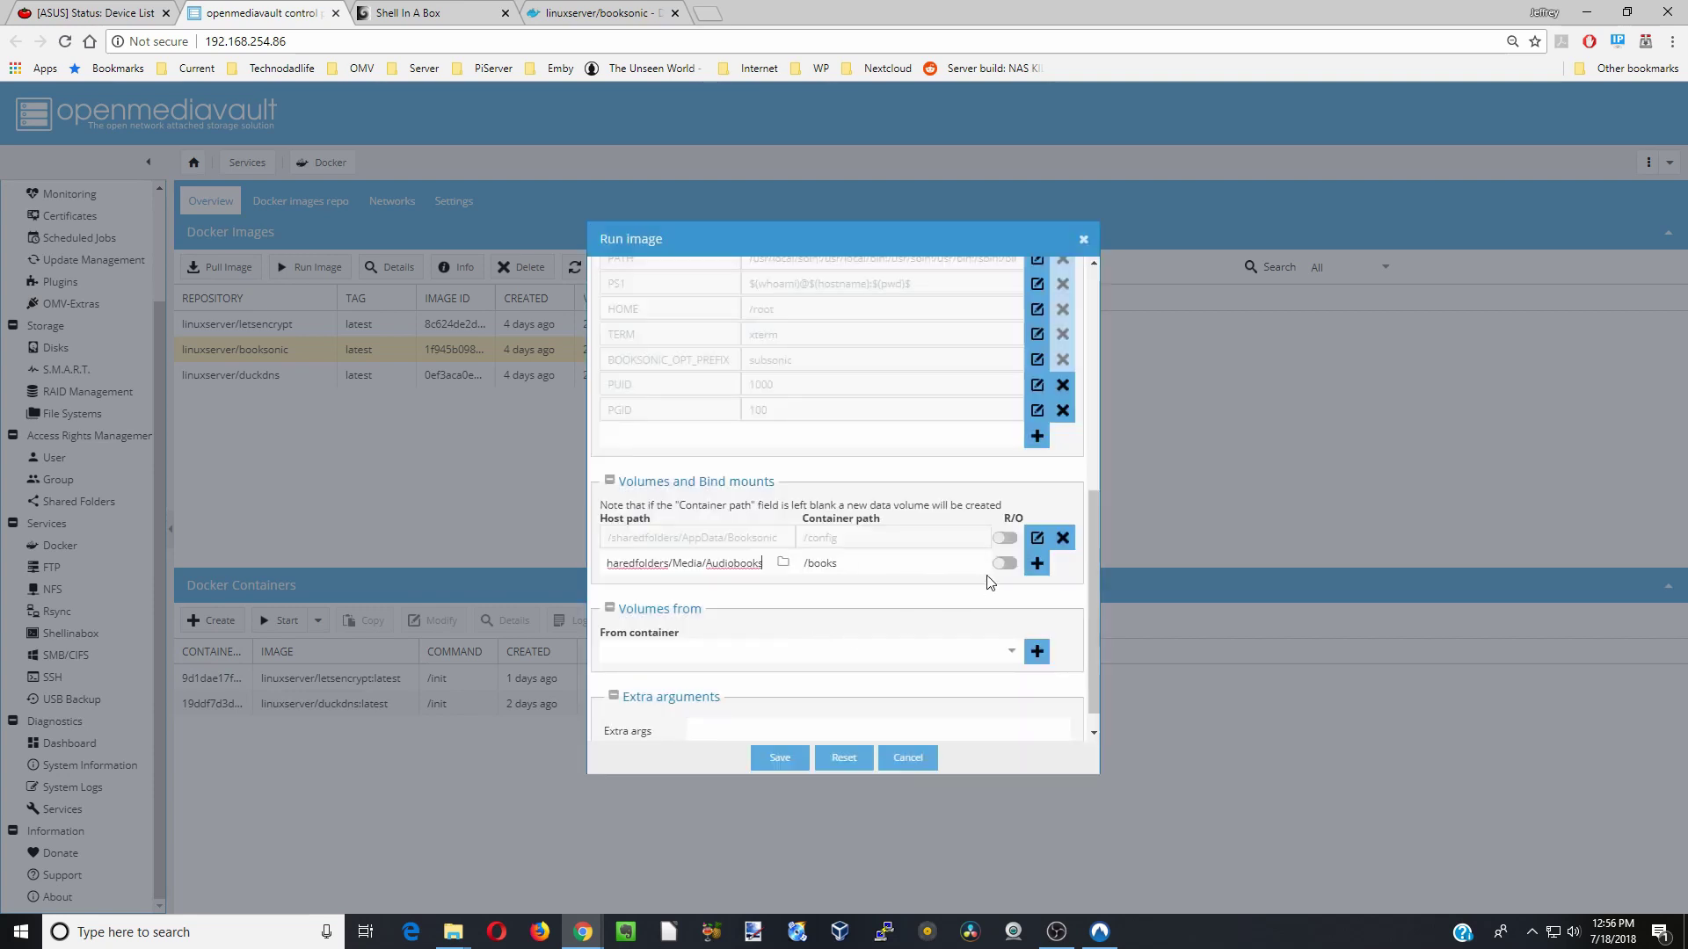
{"action": "left_click", "coordinate": [1039, 567]}
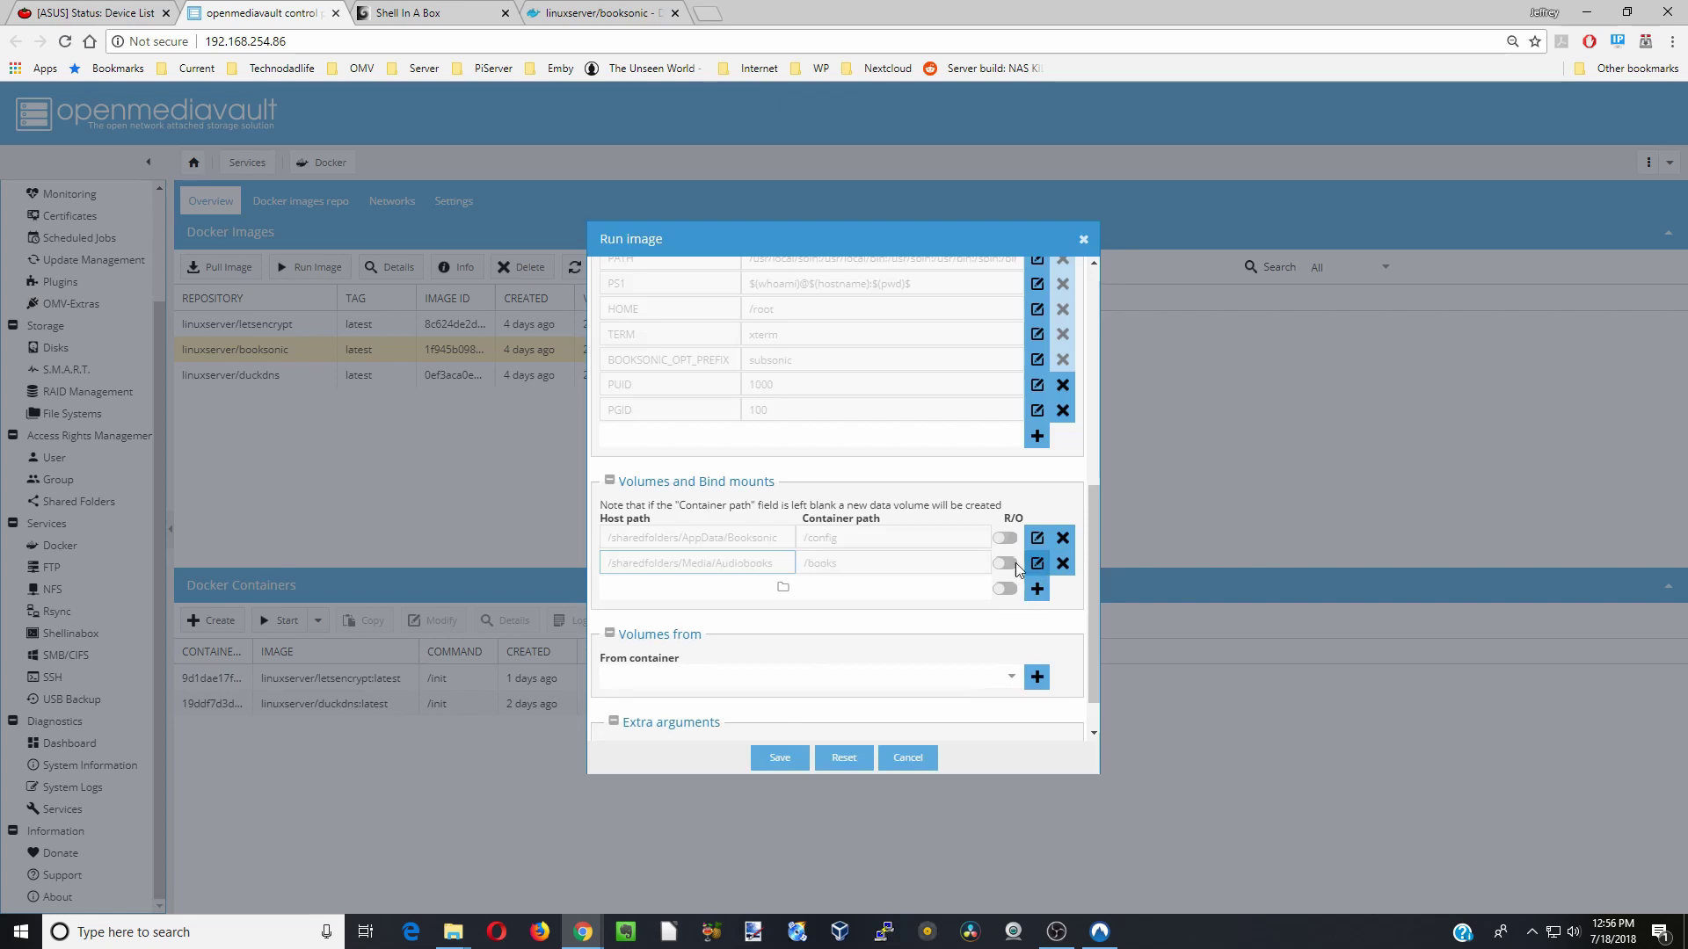
- Mount /sharedfolders/Media/Podcasts at /podcasts and save to start the booksonic container
{"action": "left_click", "coordinate": [846, 587]}
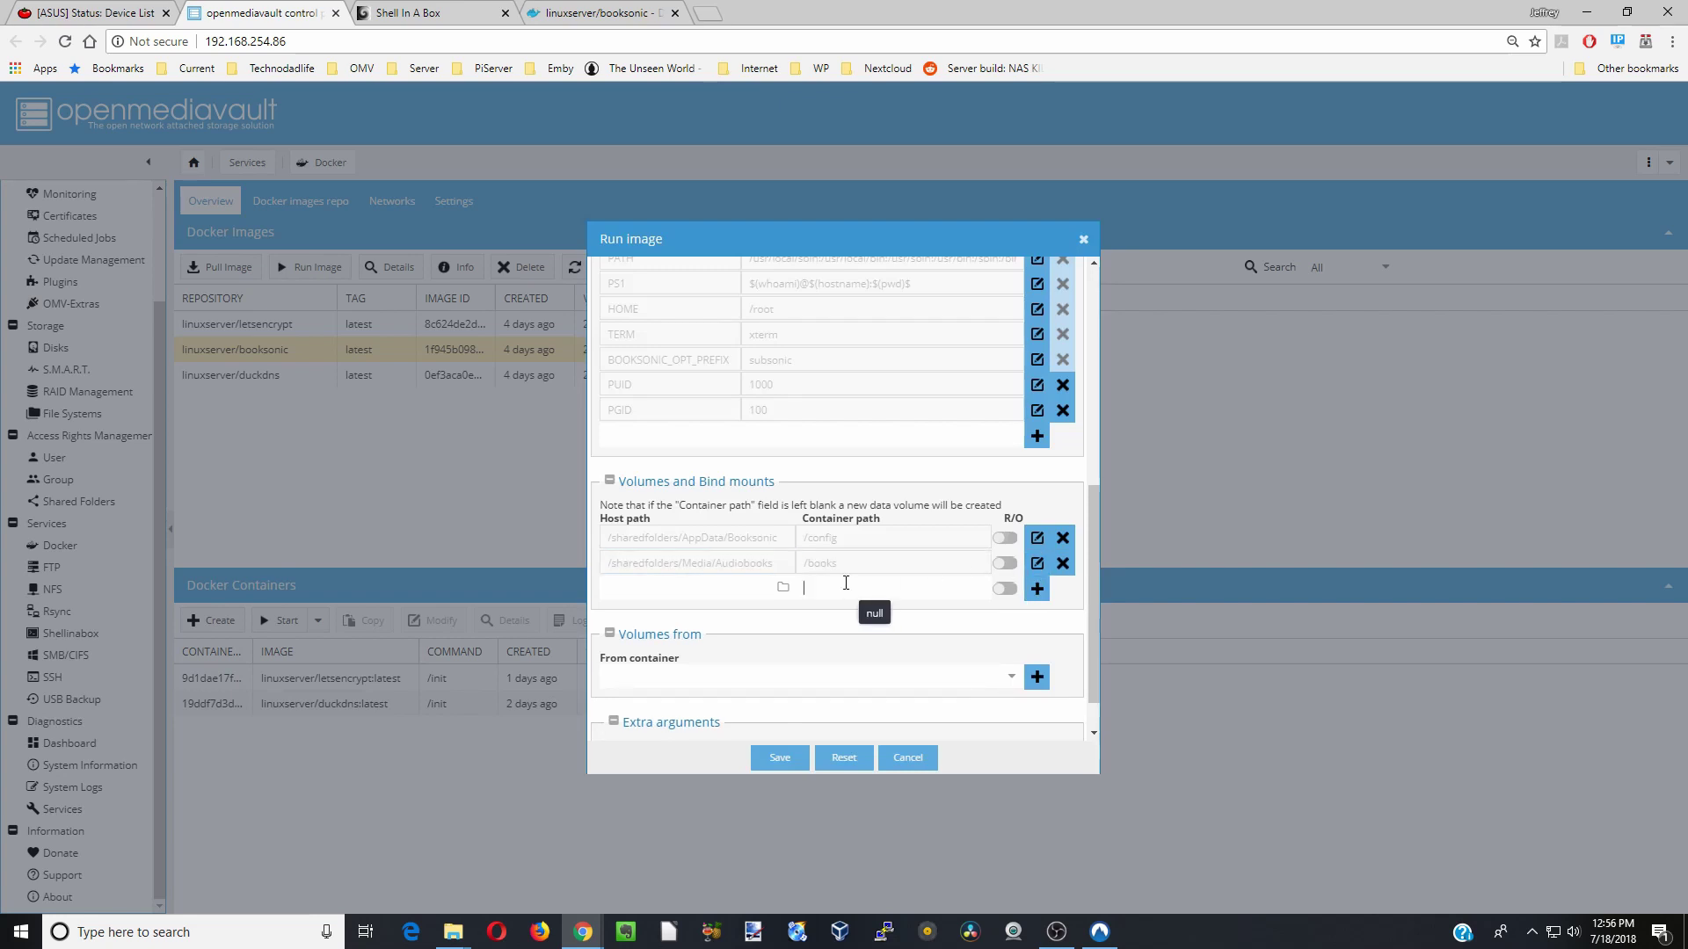
{"action": "type", "text": "/books"}
{"action": "left_click", "coordinate": [829, 663]}
{"action": "left_click", "coordinate": [782, 587]}
{"action": "scroll", "coordinate": [802, 545], "scroll_direction": "down", "scroll_amount": 3}
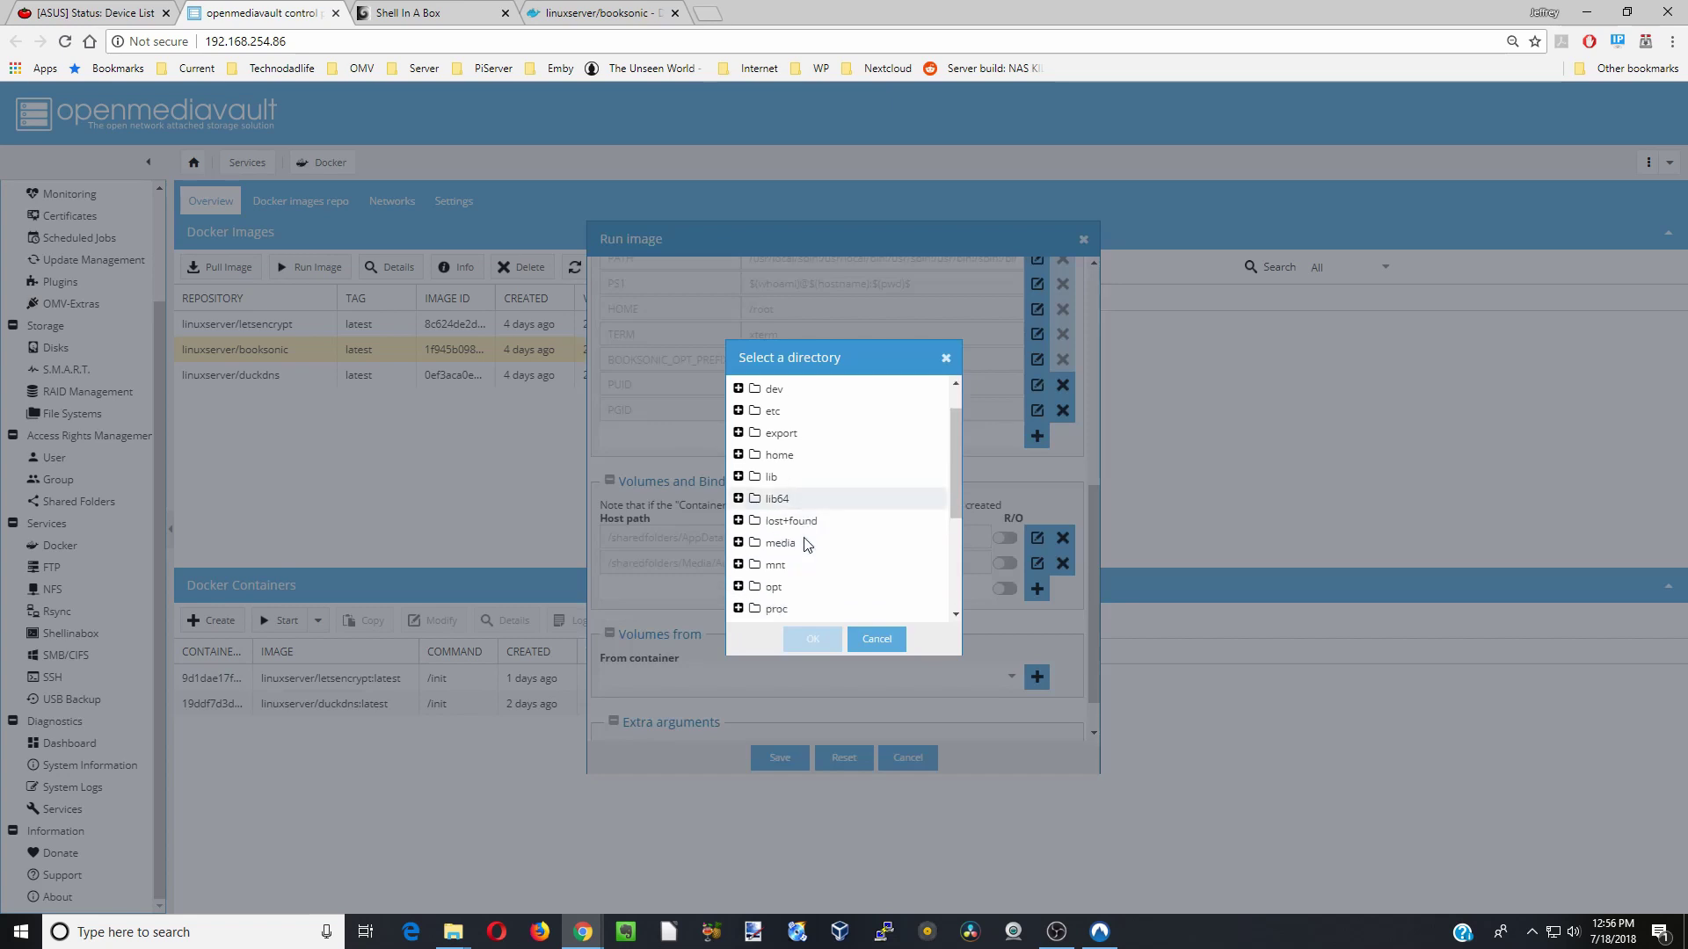
{"action": "left_click", "coordinate": [804, 499]}
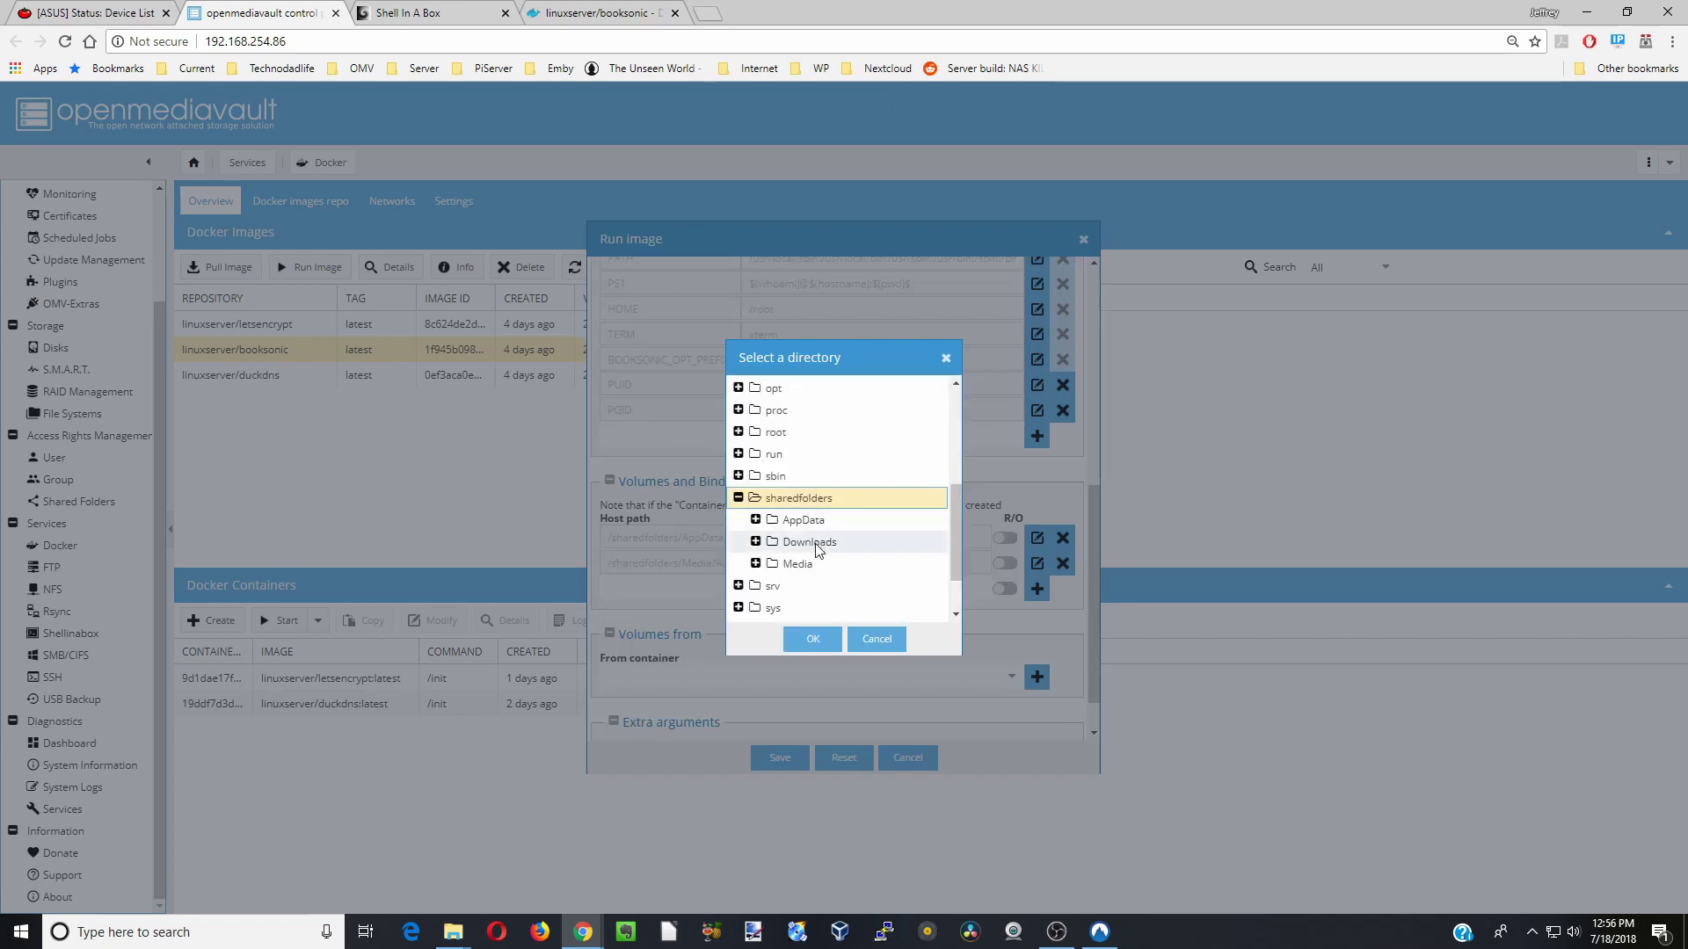
{"action": "left_click", "coordinate": [800, 564]}
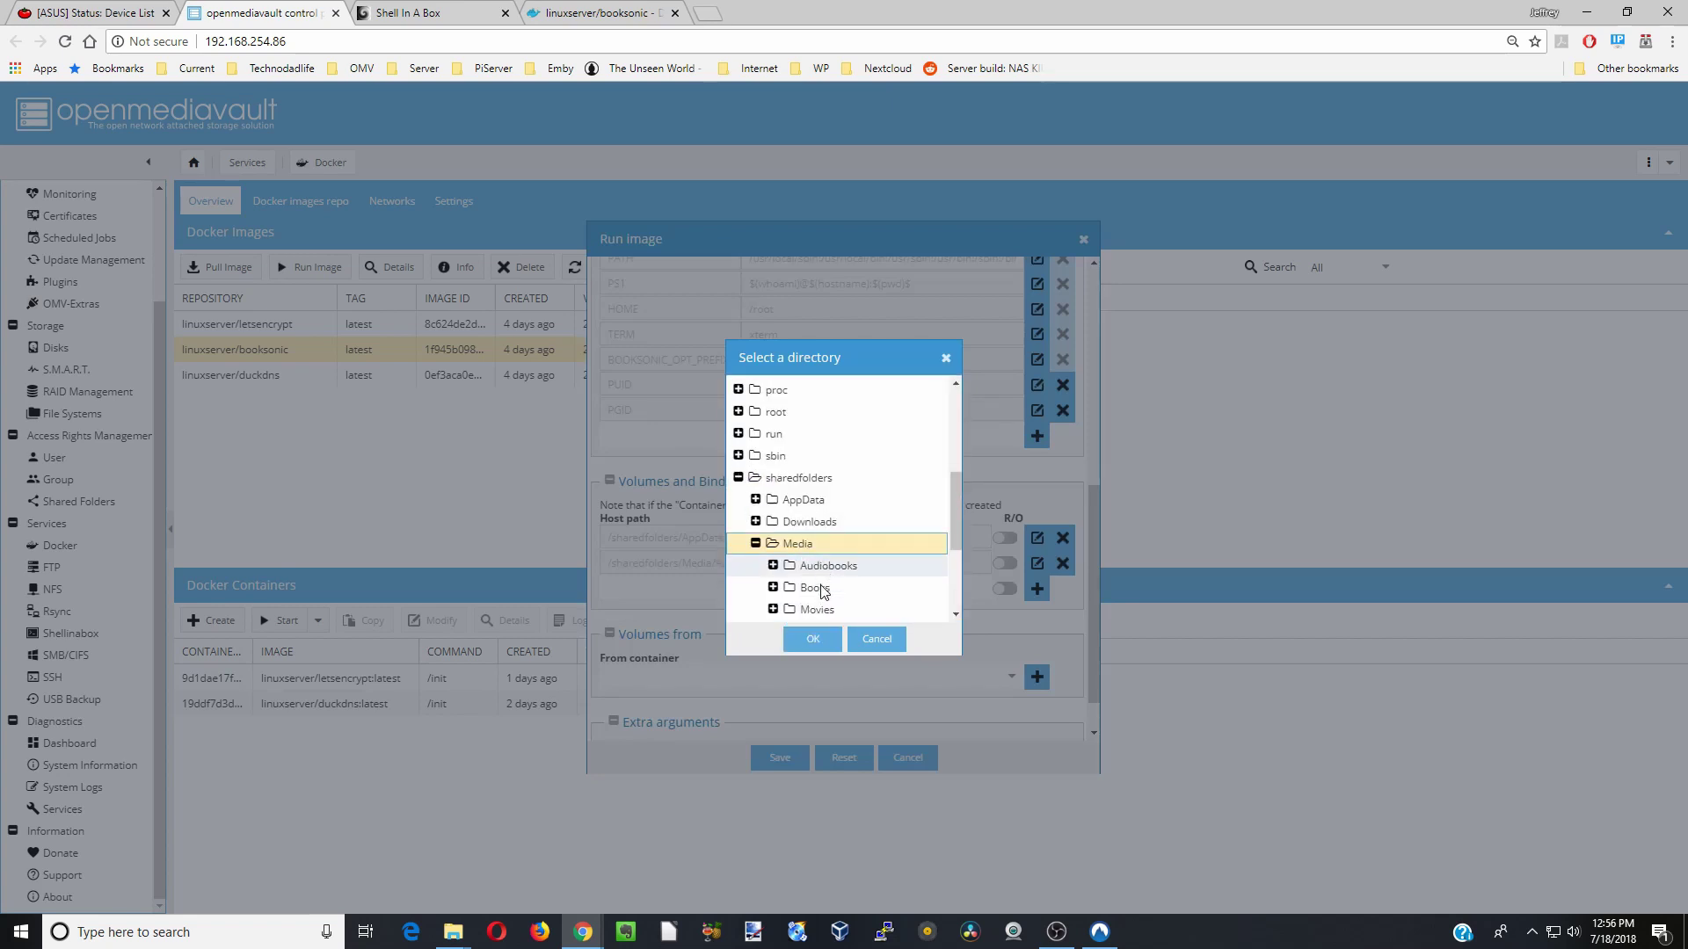
{"action": "scroll", "coordinate": [807, 576], "scroll_direction": "down", "scroll_amount": 2}
{"action": "left_click", "coordinate": [814, 499]}
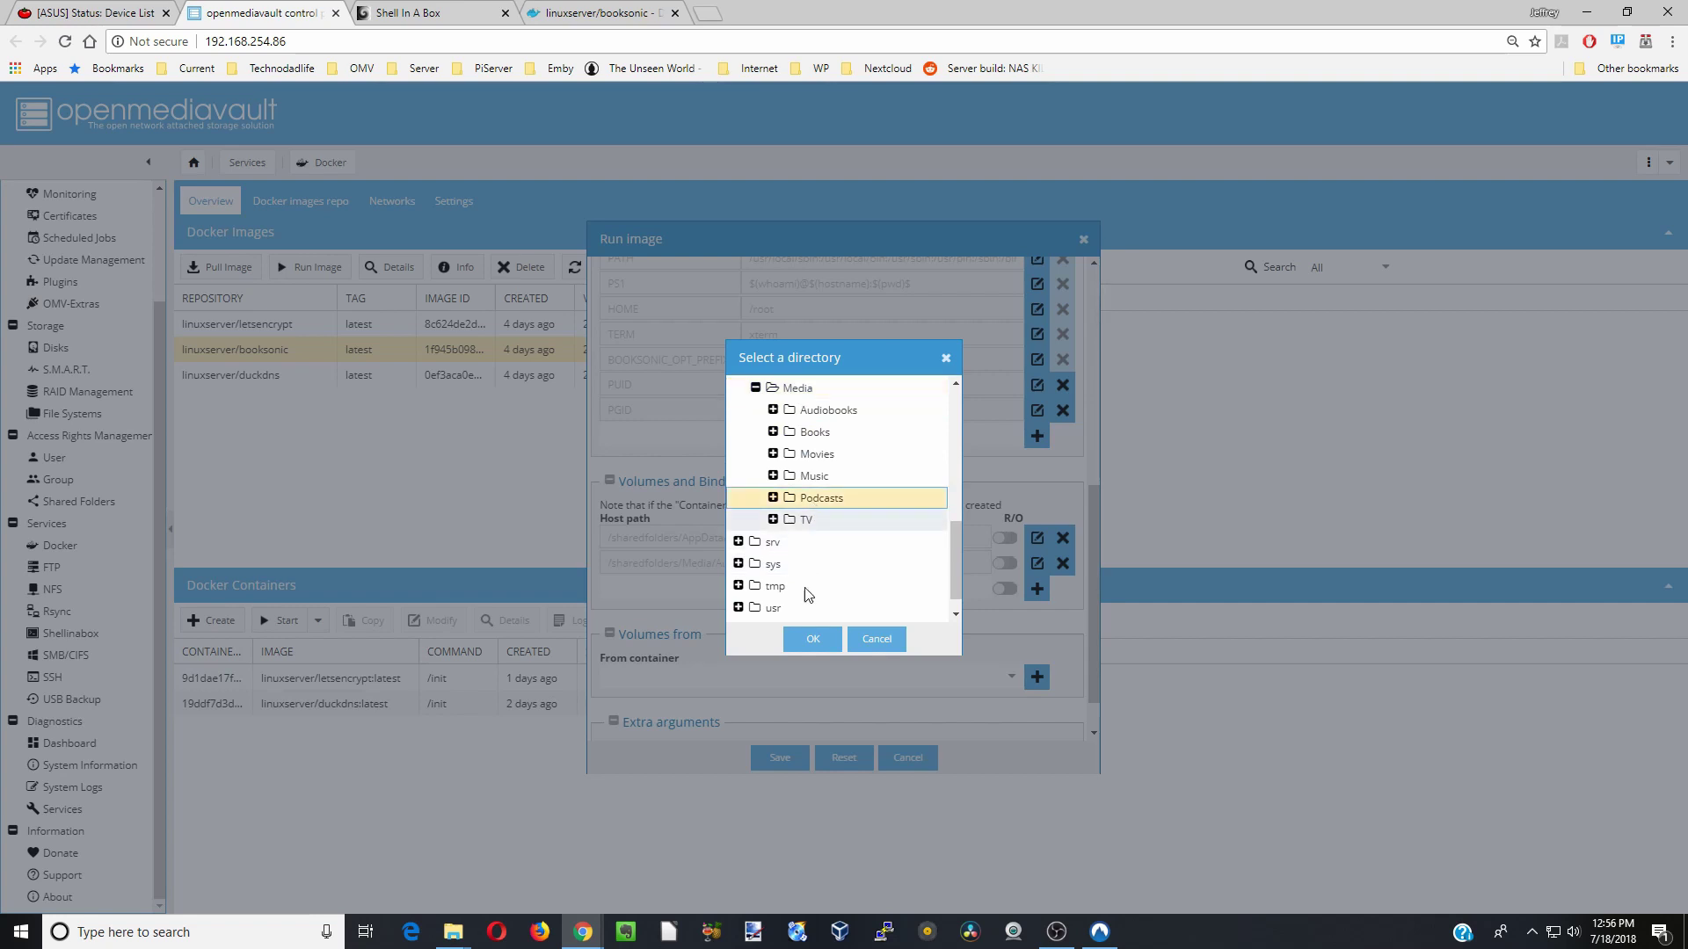
{"action": "left_click", "coordinate": [812, 640]}
{"action": "left_click", "coordinate": [1036, 590]}
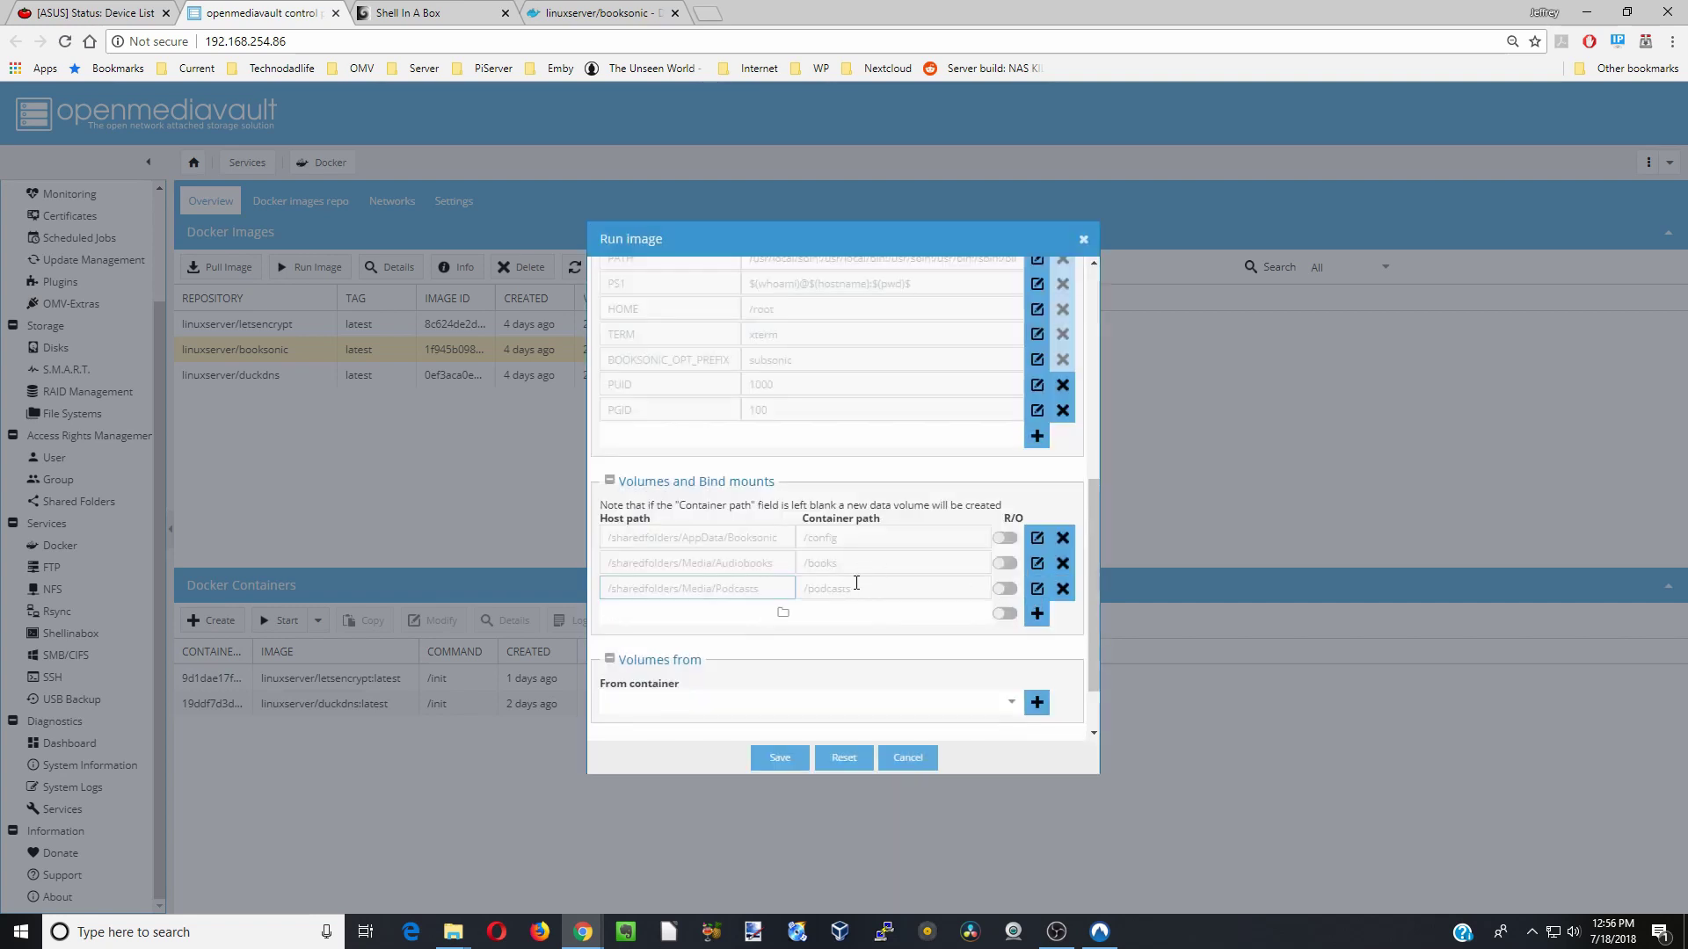
{"action": "scroll", "coordinate": [857, 583], "scroll_direction": "down", "scroll_amount": 1}
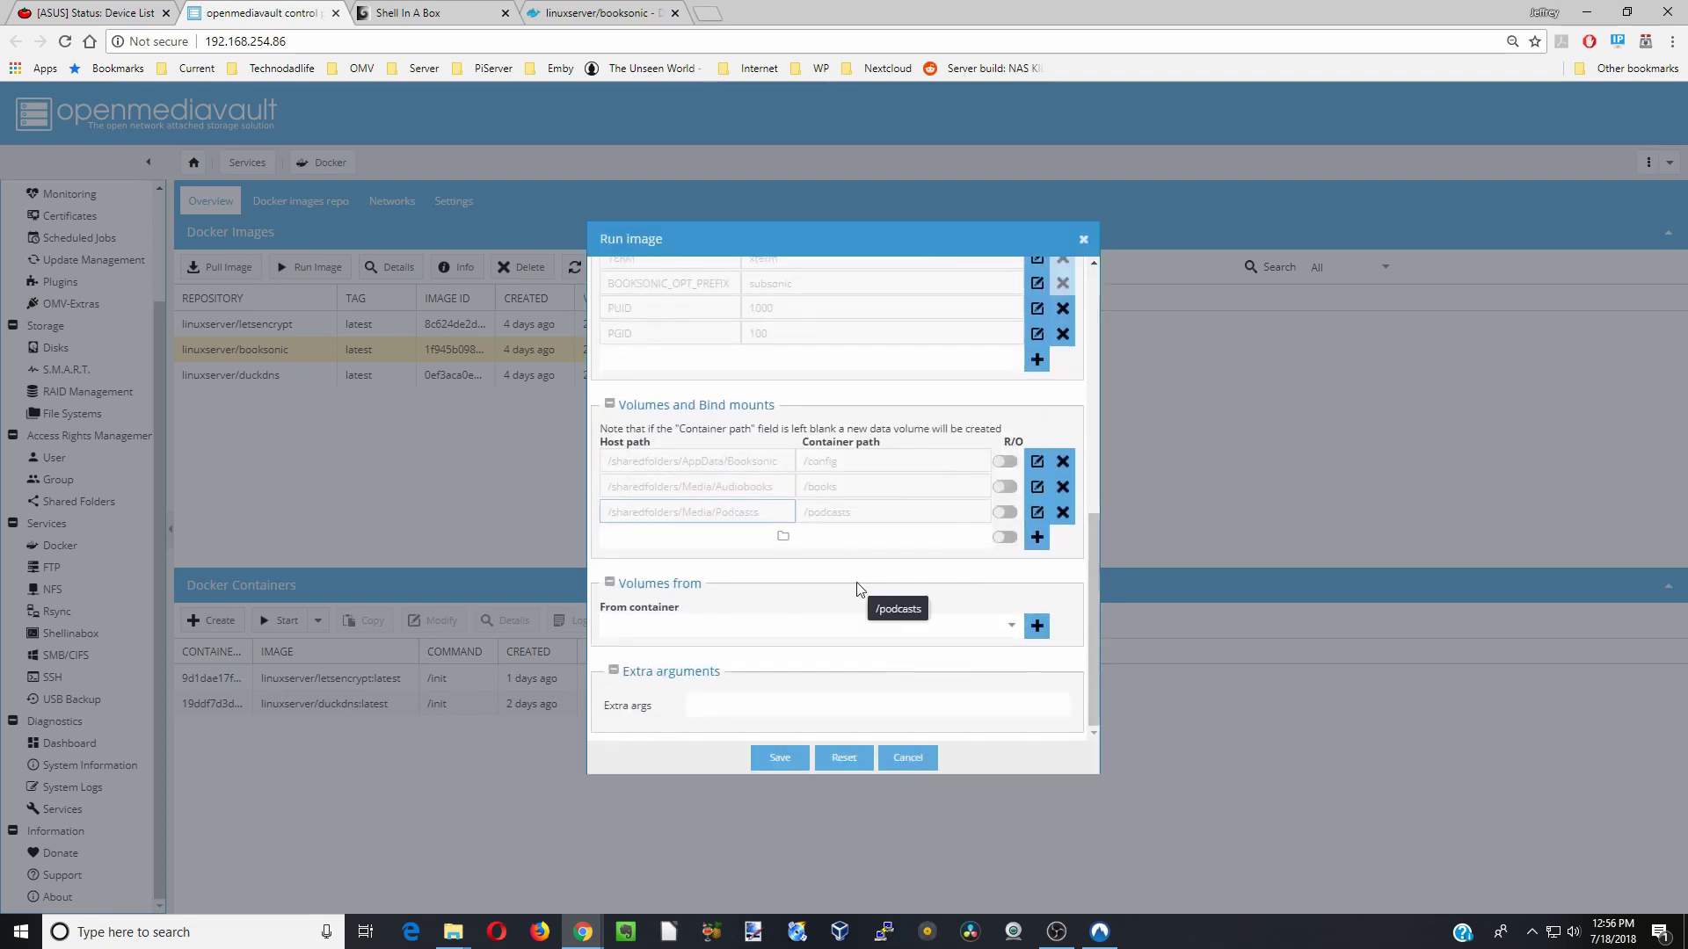
{"action": "left_click", "coordinate": [781, 758]}
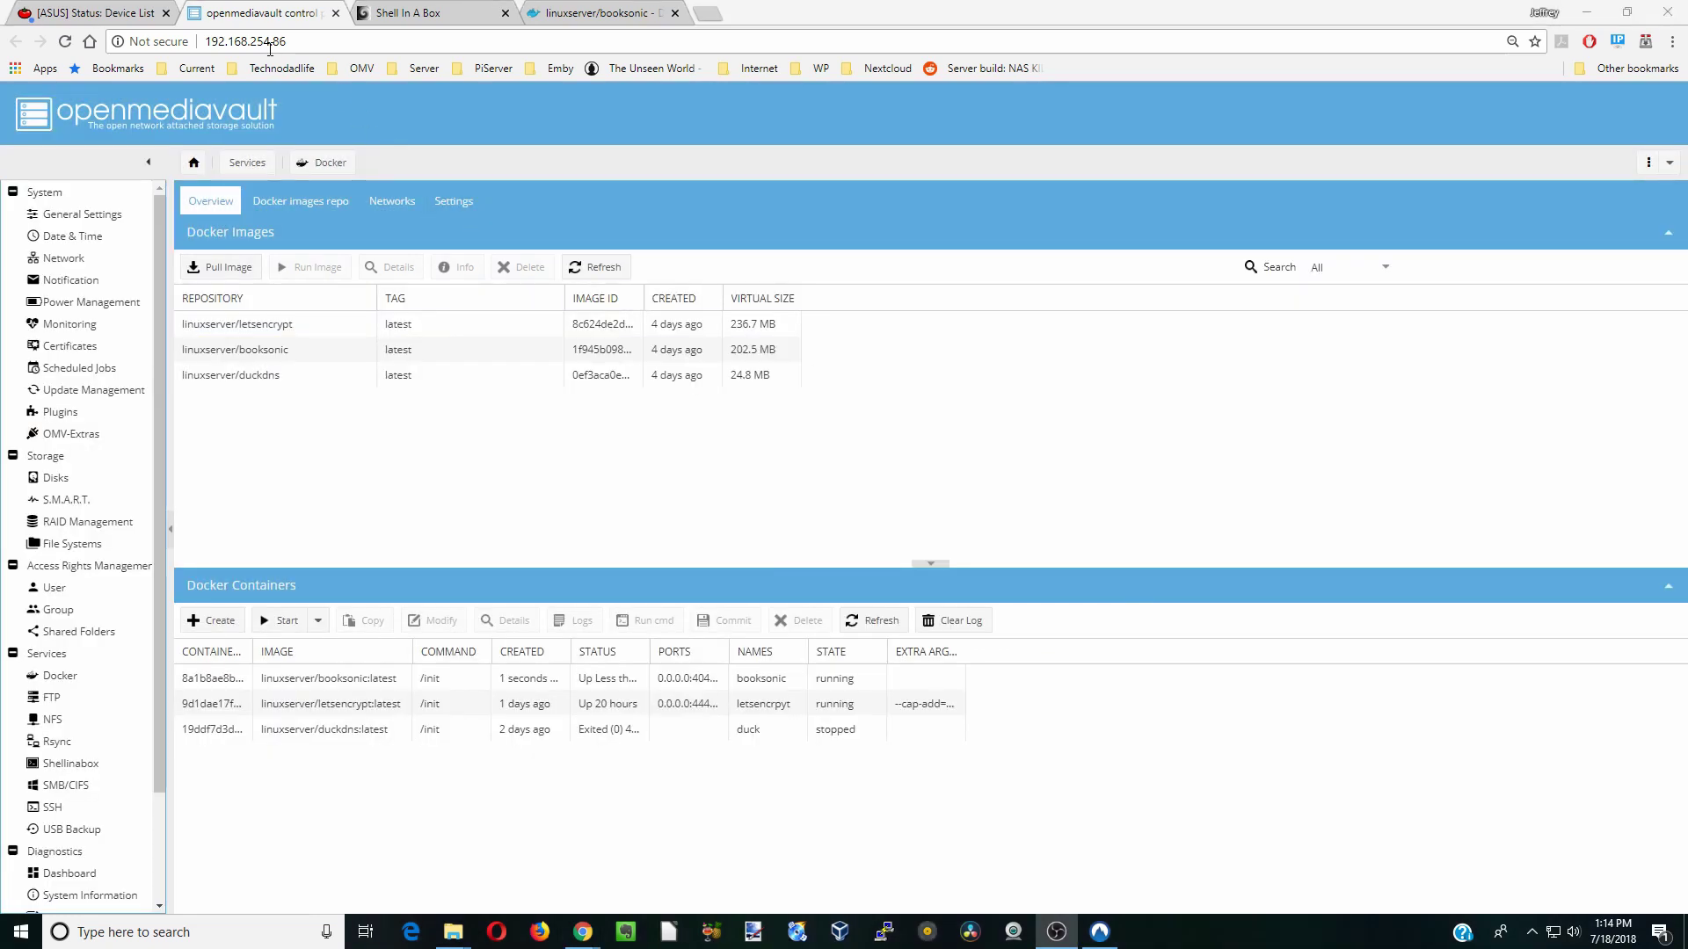
- Load the server's IP address with :4040 appended in a new Chrome tab to reach Booksonic's login page
{"action": "left_click", "coordinate": [288, 44]}
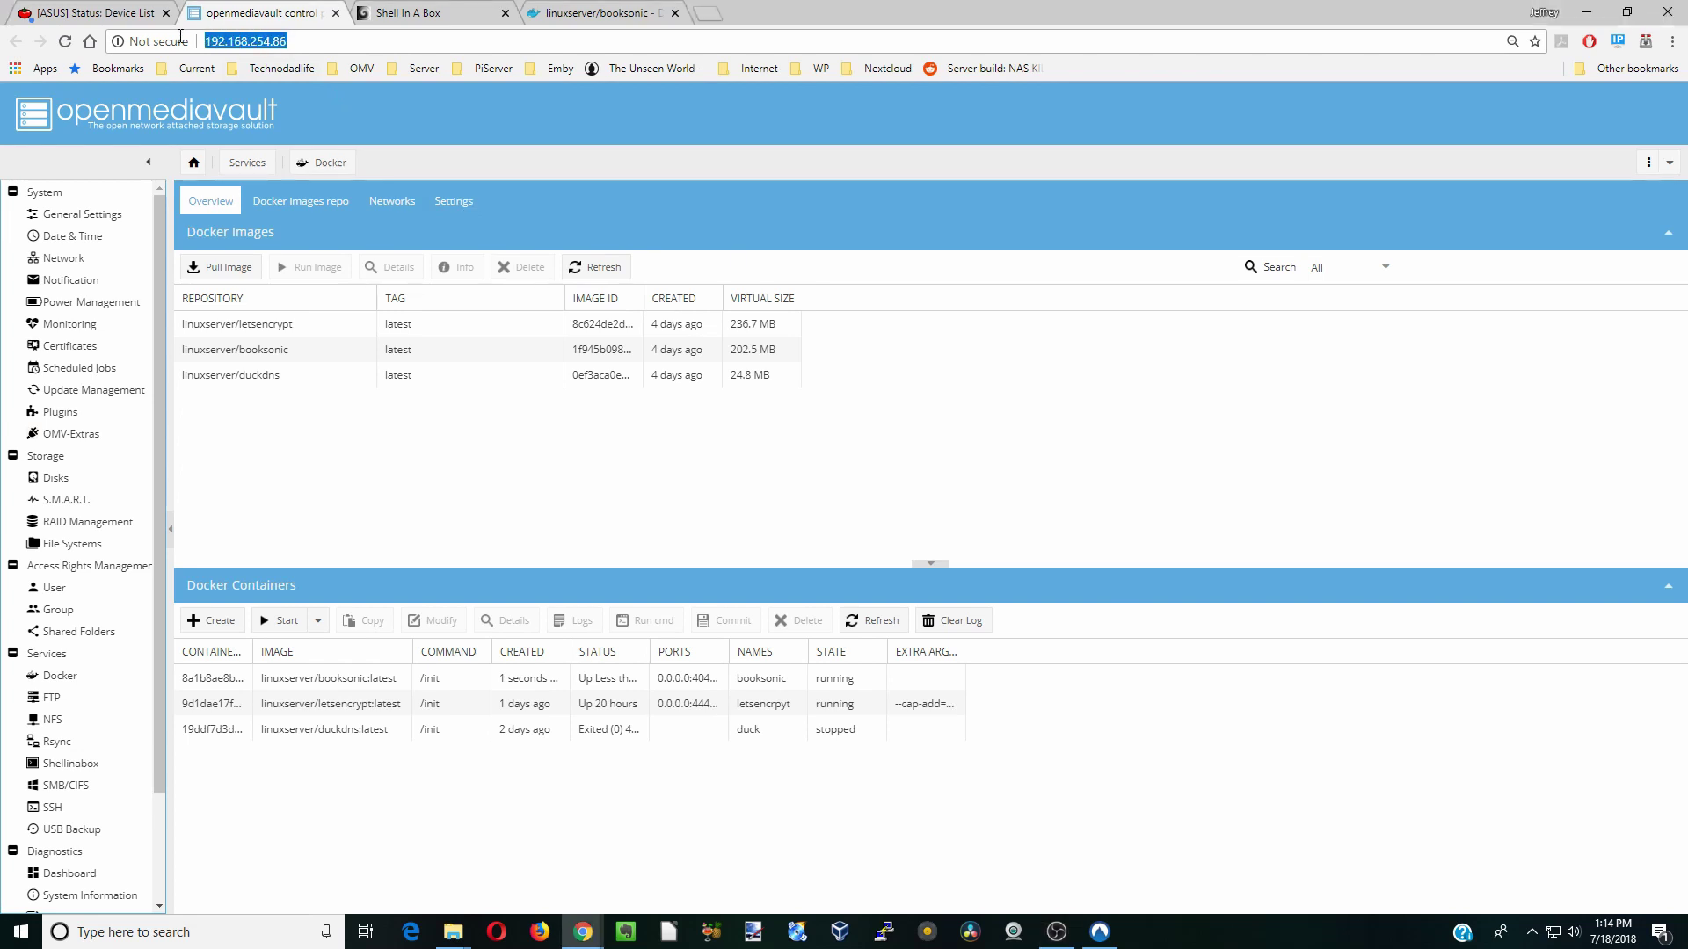
{"action": "right_click", "coordinate": [254, 45]}
{"action": "left_click", "coordinate": [295, 103]}
{"action": "key", "text": "ctrl+t"}
{"action": "right_click", "coordinate": [344, 41]}
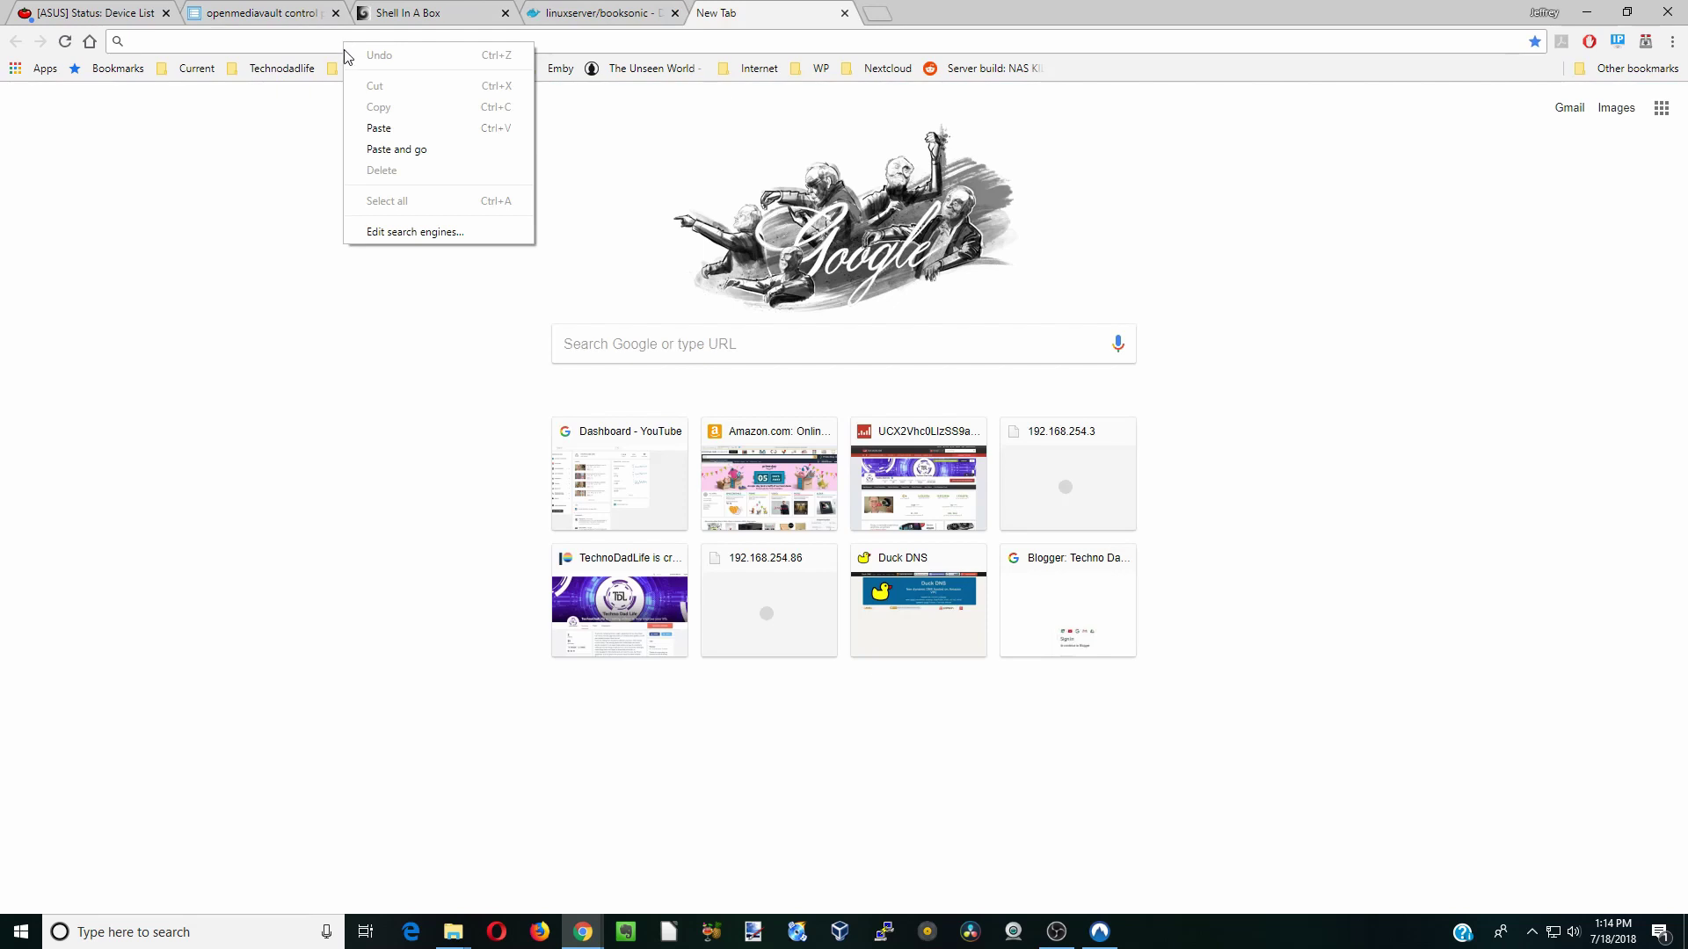
{"action": "left_click", "coordinate": [378, 125]}
{"action": "type", "text": ":4040"}
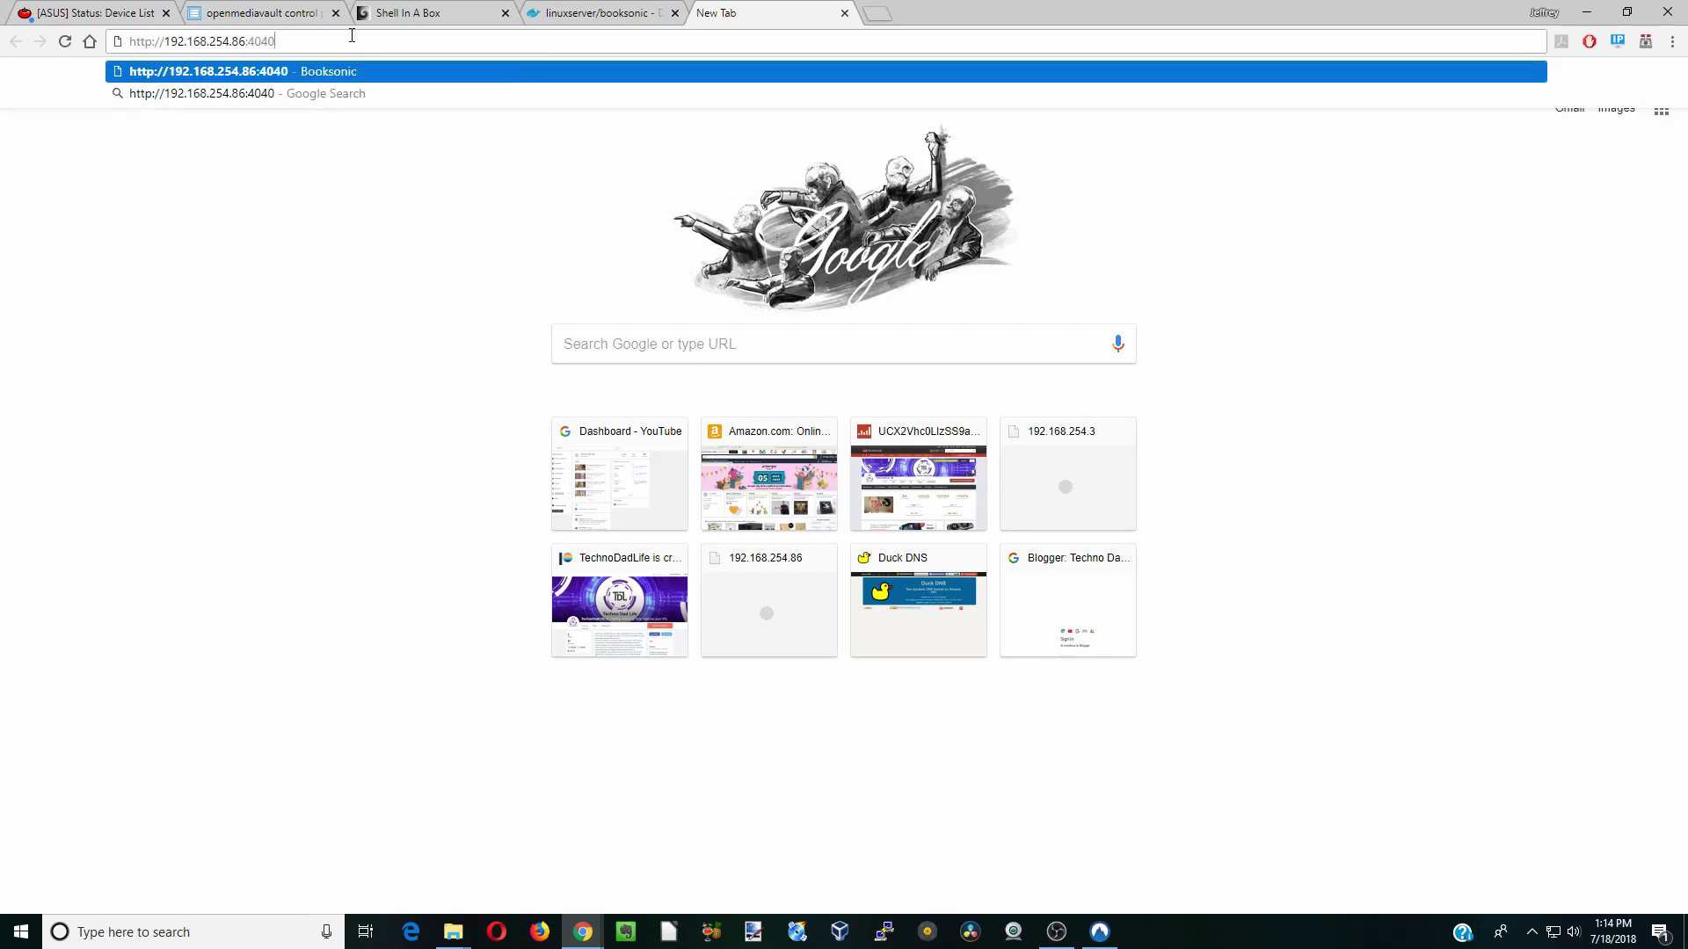
{"action": "key", "text": "Return"}
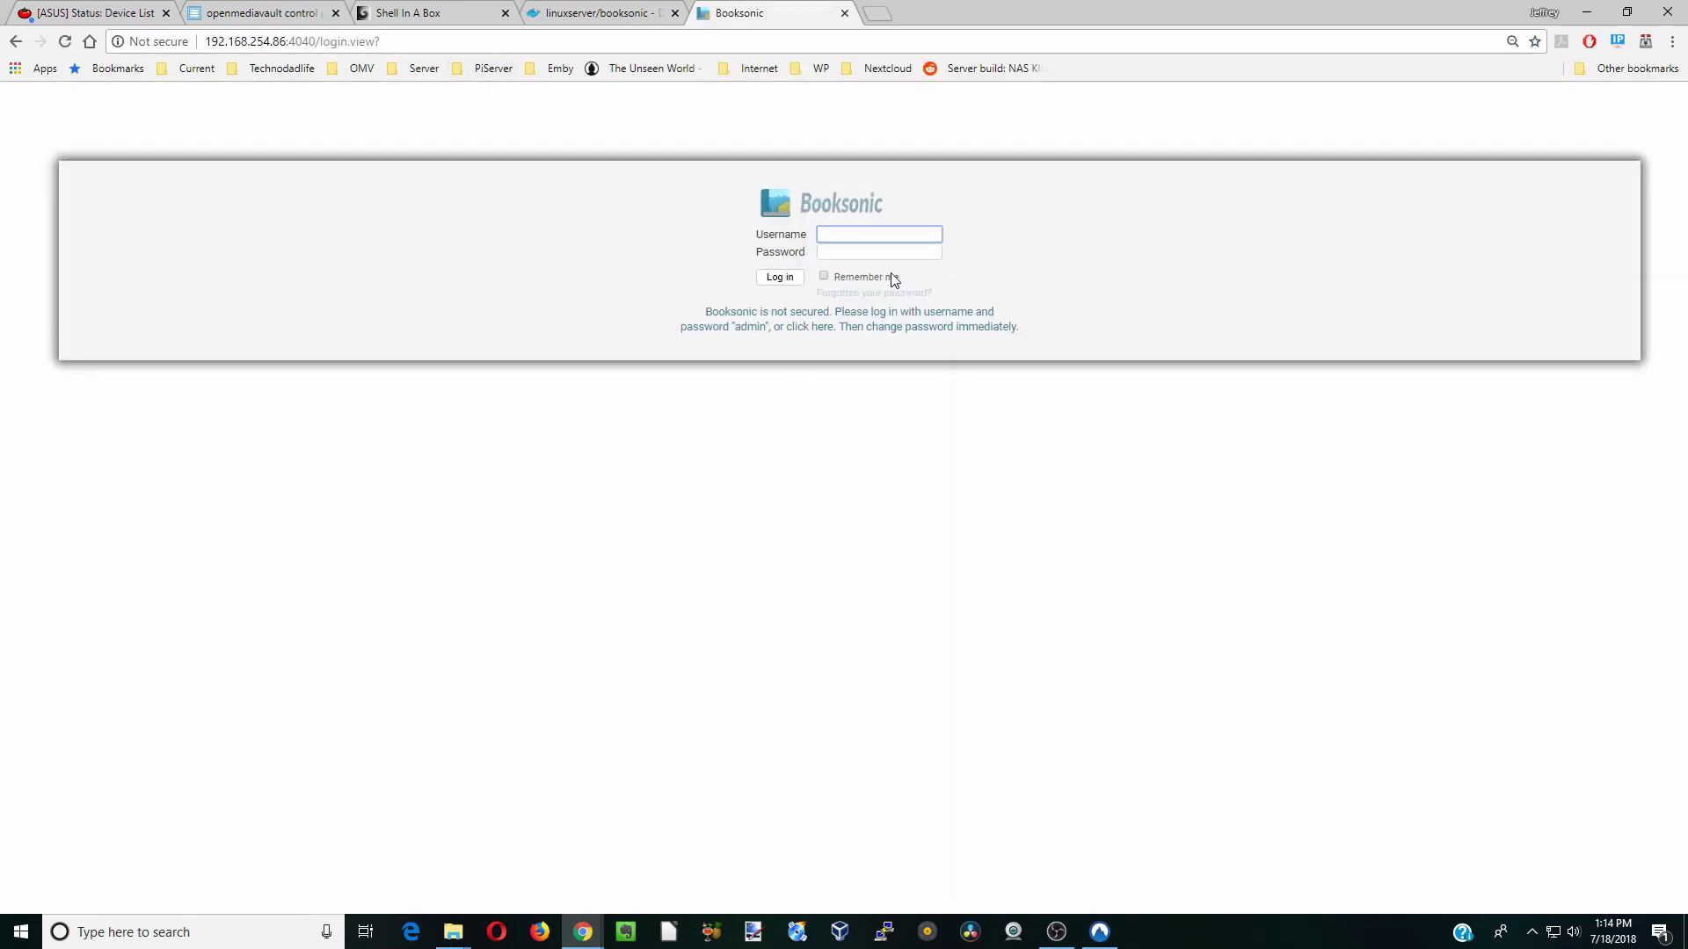
- Log in to Booksonic with the default administrator username and password
{"action": "type", "text": "ad"}
{"action": "key", "text": "Tab"}
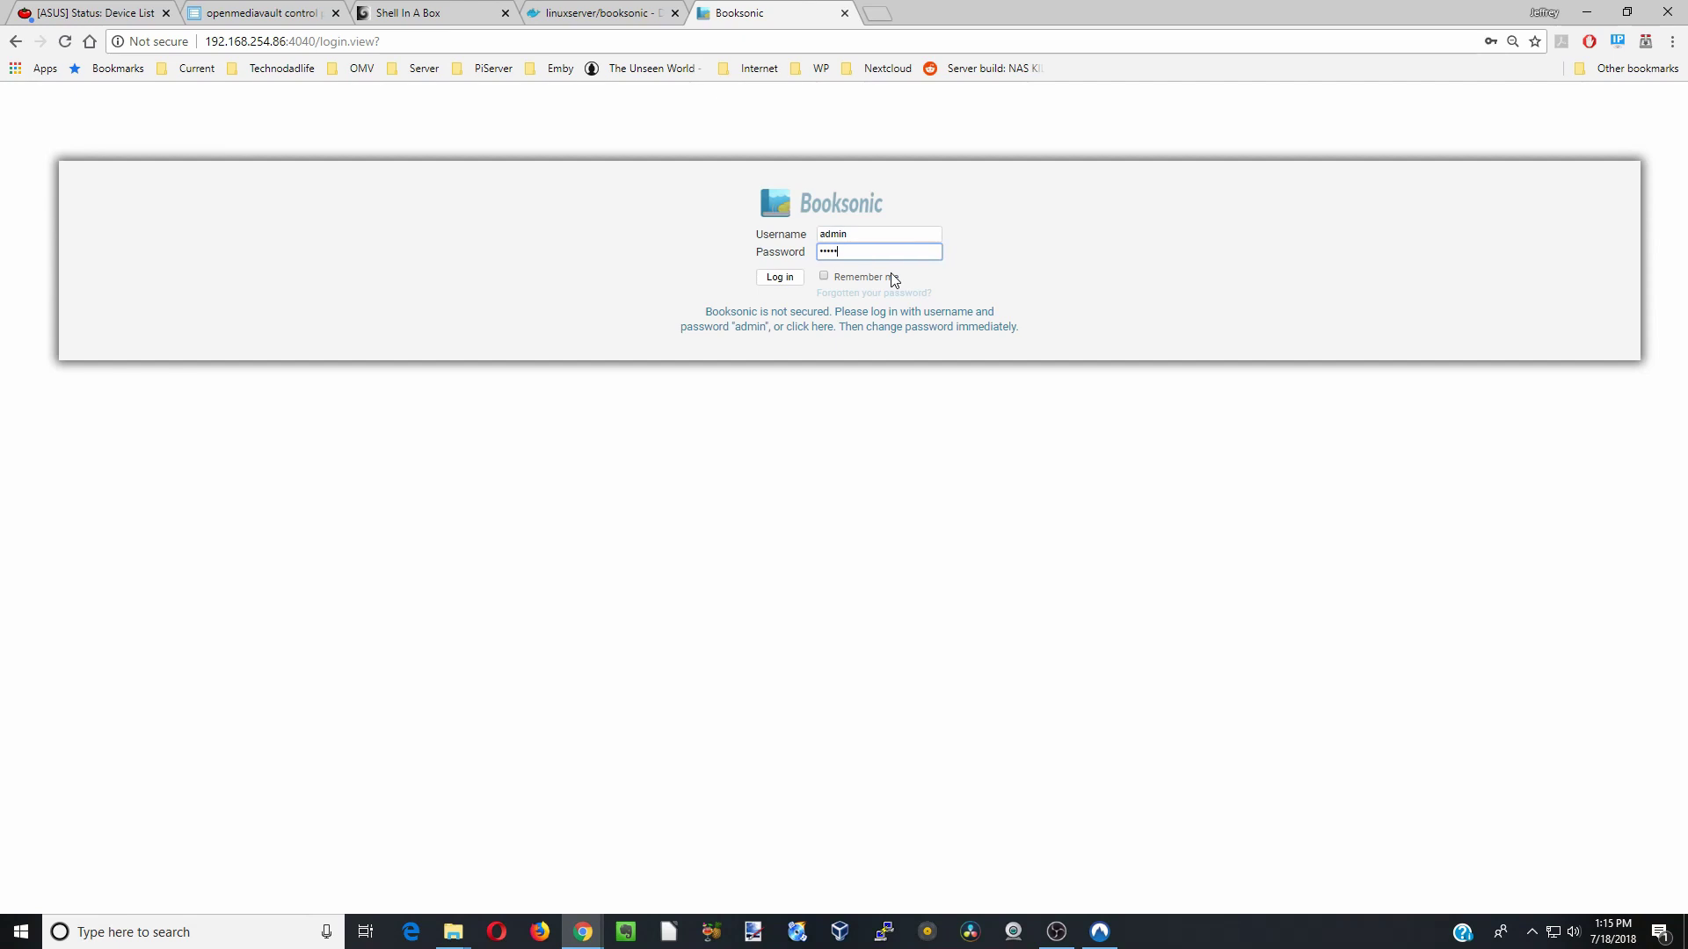
{"action": "type", "text": "admin"}
{"action": "key", "text": "Return"}
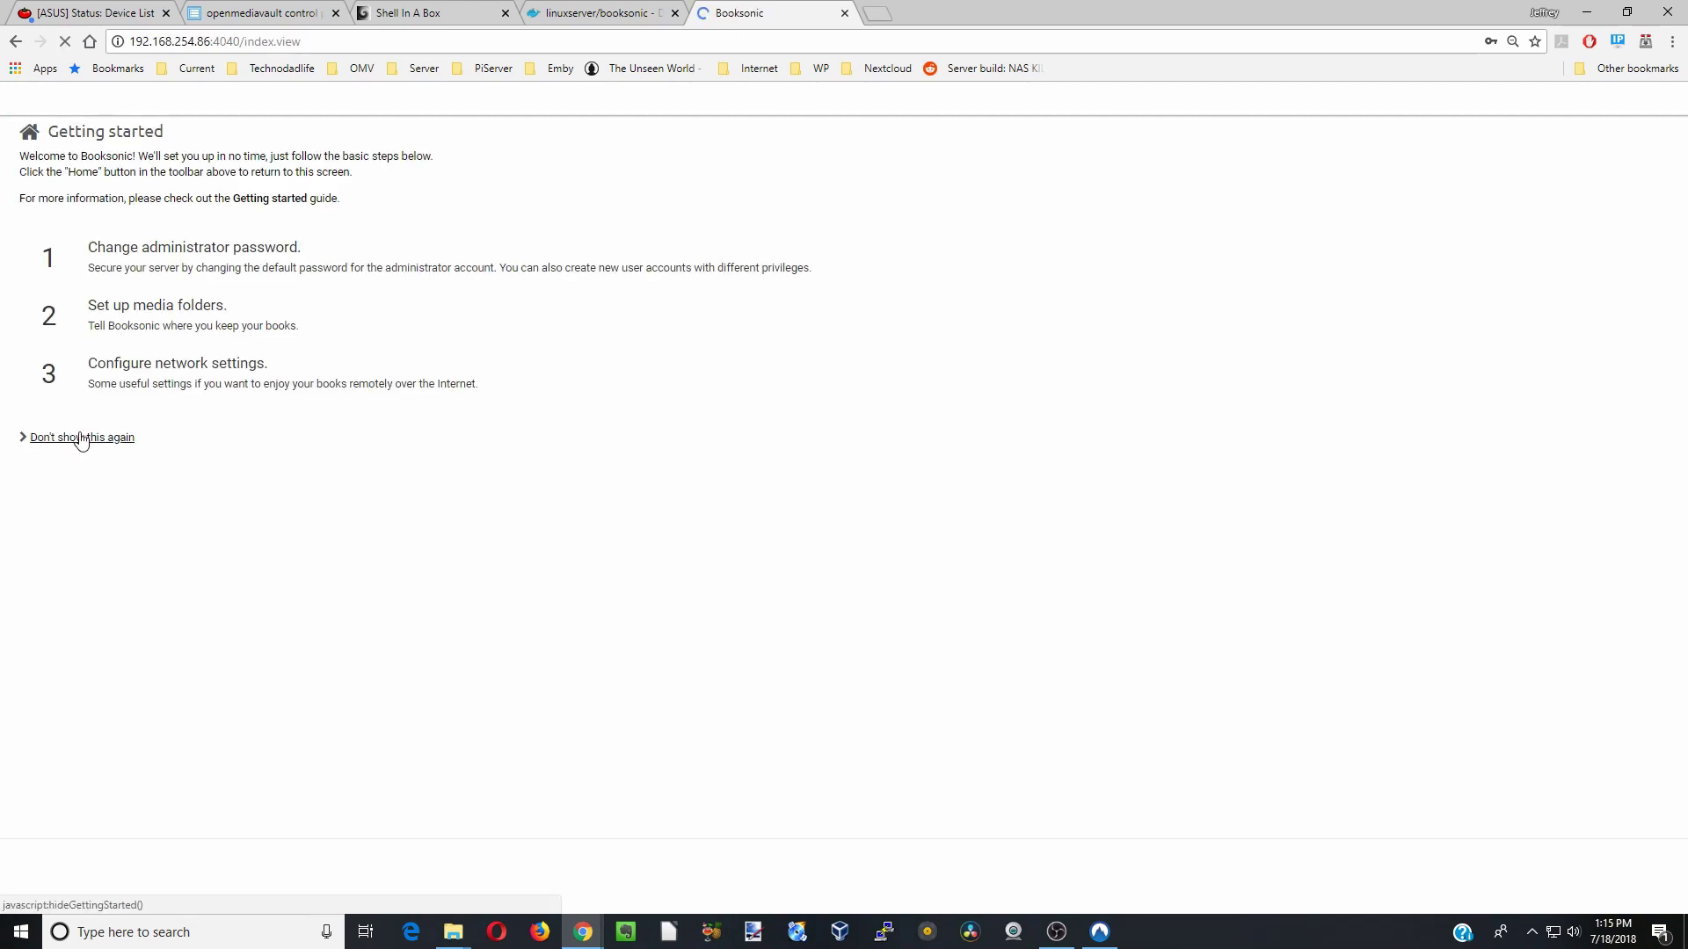
- Turn off the getting-started guide with 'Don't show this again' and bring up the side menu
{"action": "left_click", "coordinate": [82, 437]}
{"action": "key", "text": "Return"}
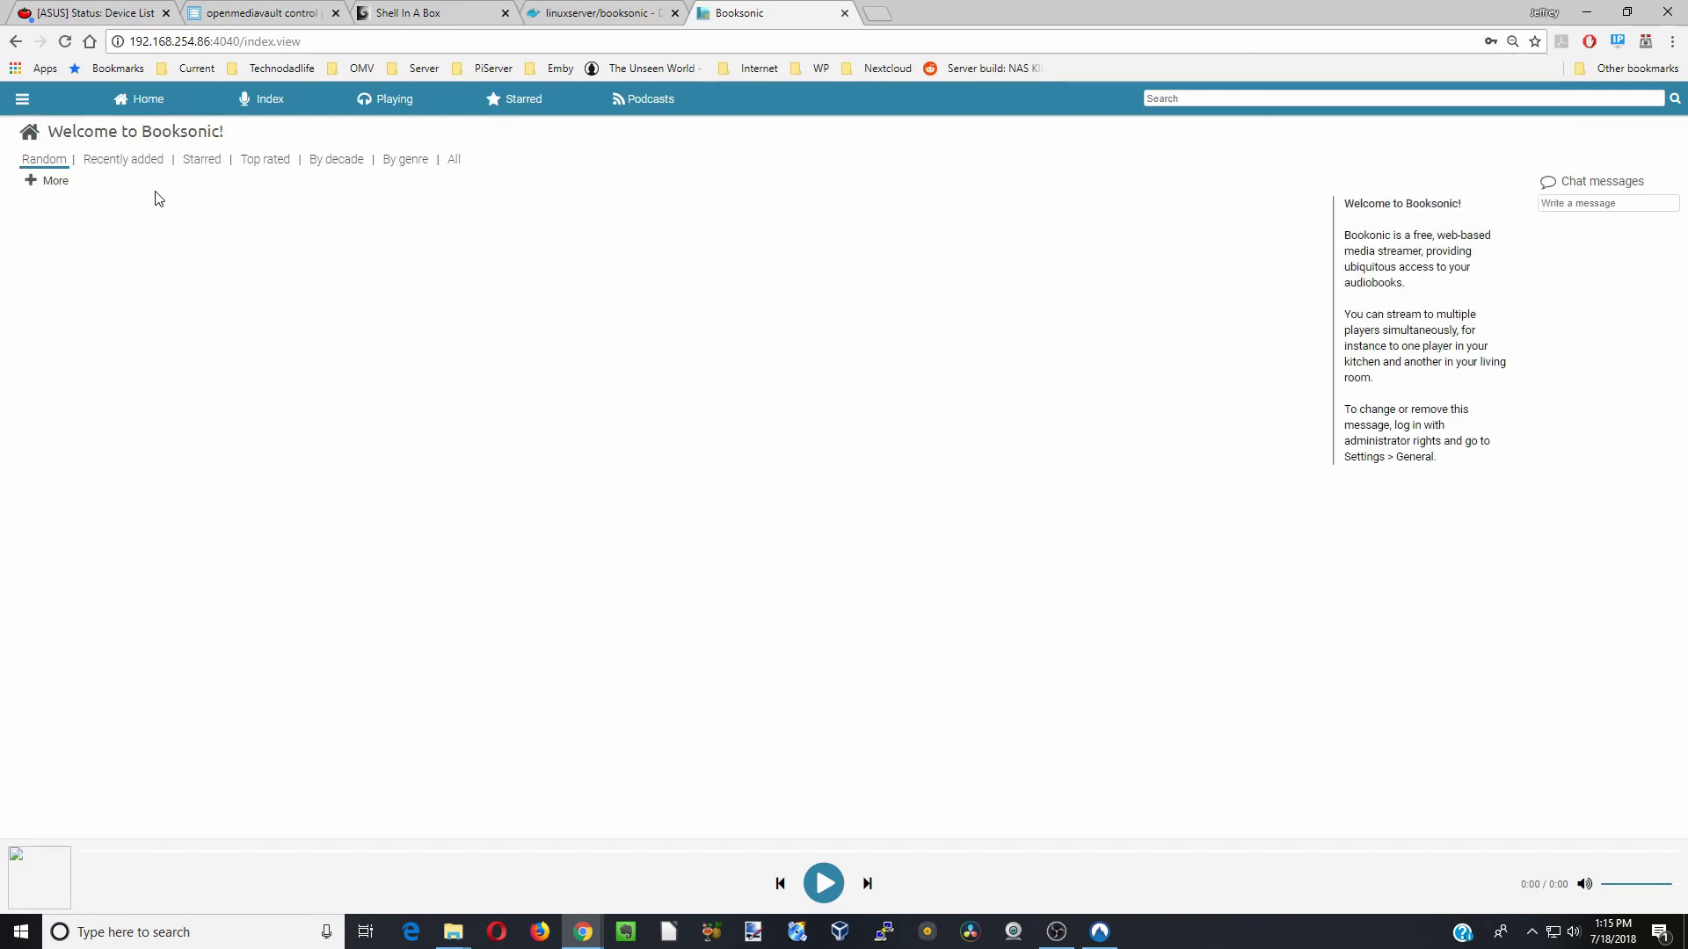
{"action": "left_click", "coordinate": [23, 104]}
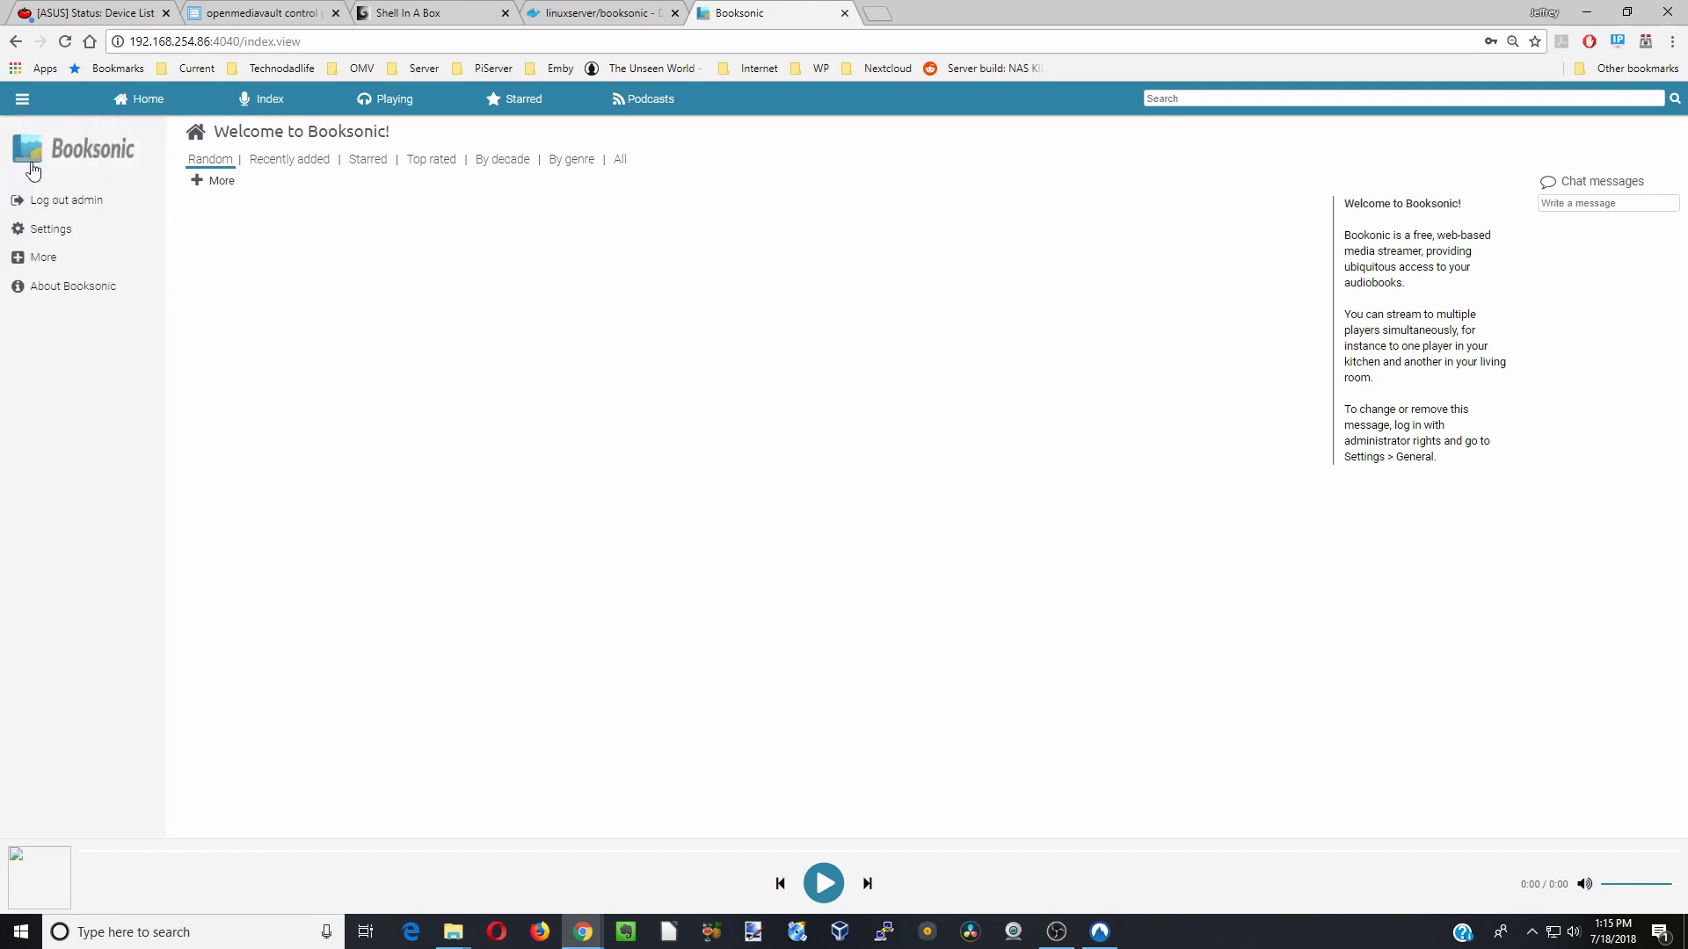
- In Booksonic Settings, confirm the Audiobooks media folder is mapped to /books
{"action": "left_click", "coordinate": [47, 231]}
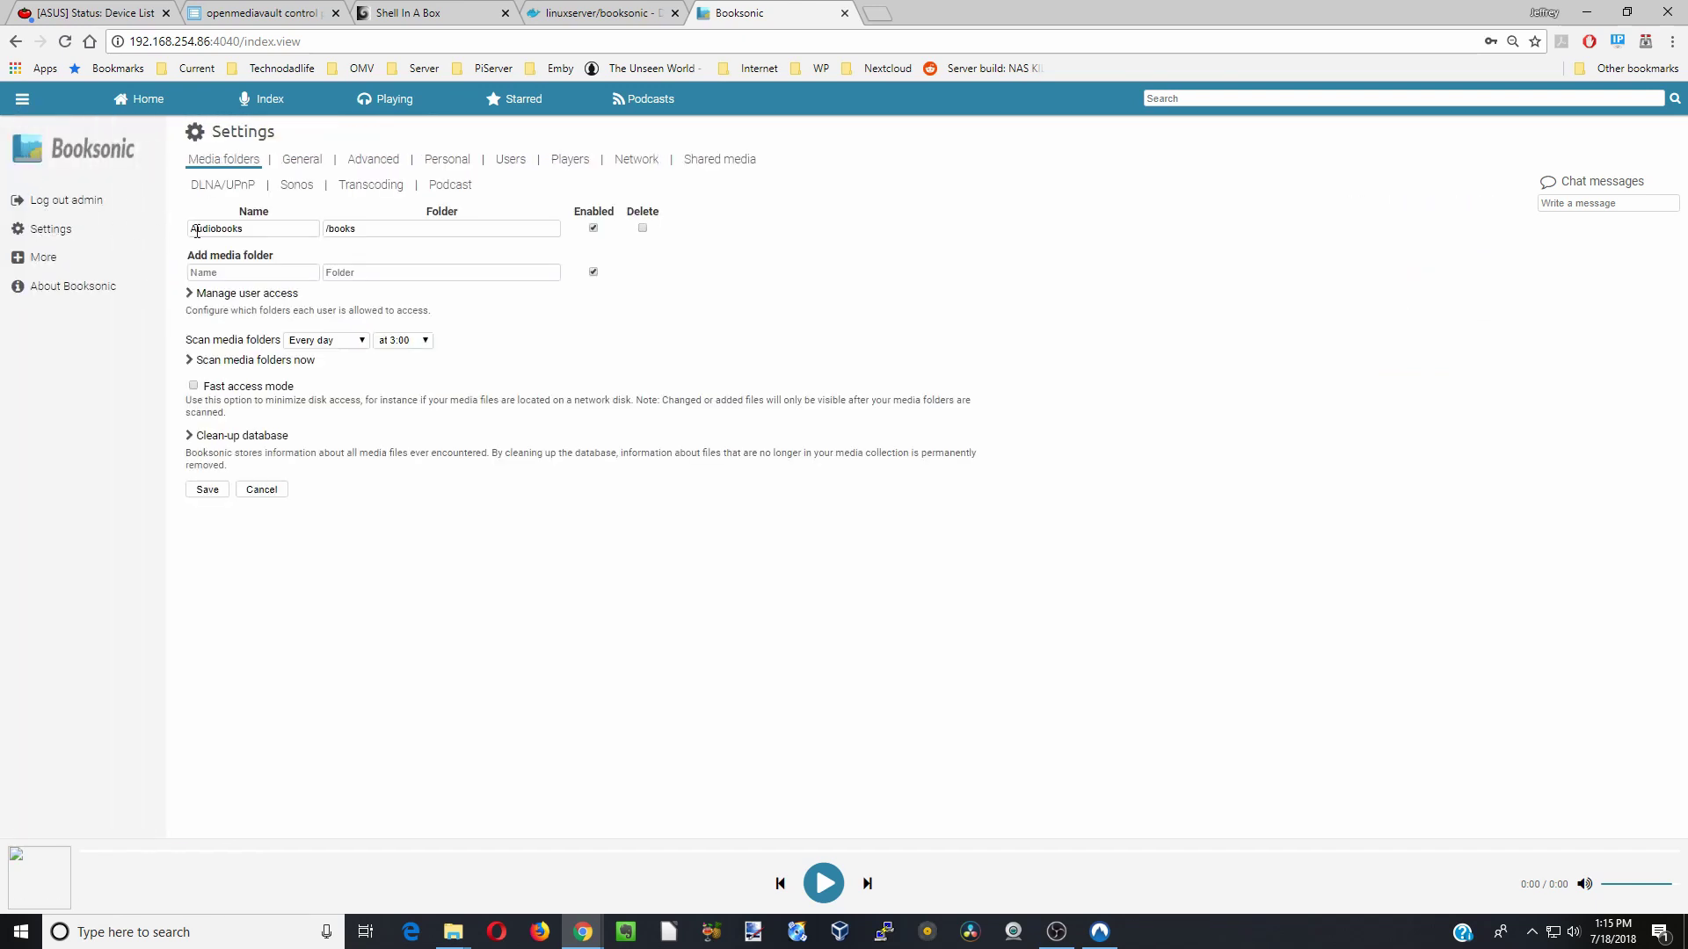
{"action": "left_click", "coordinate": [357, 236]}
{"action": "left_click", "coordinate": [303, 228]}
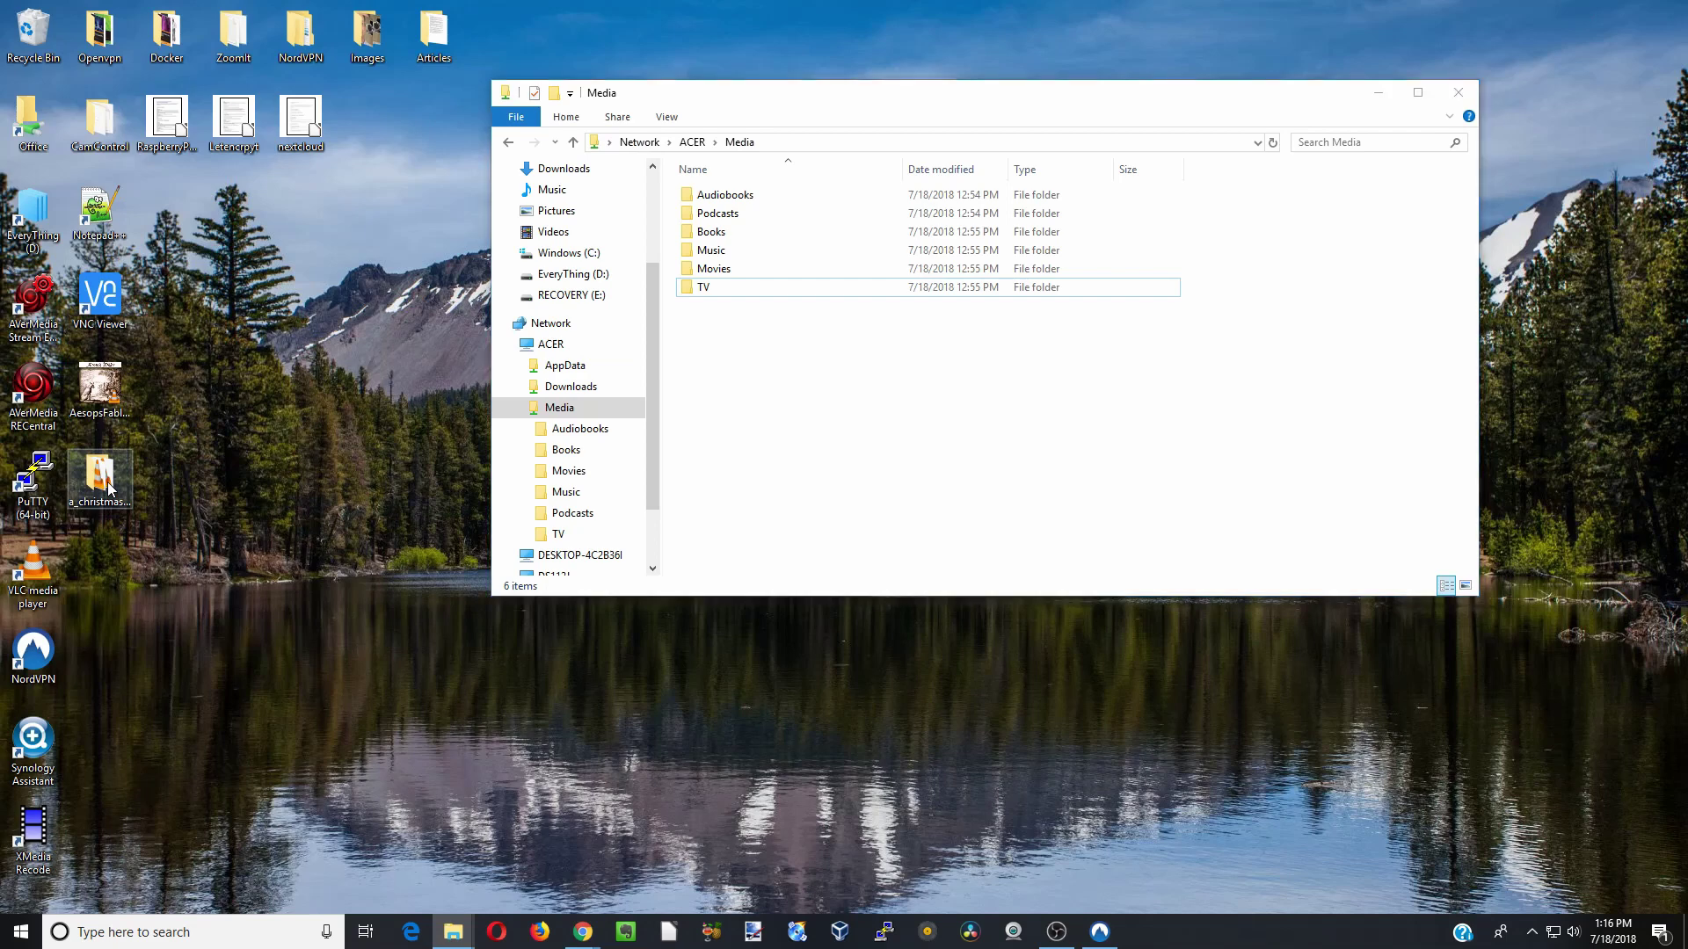
- Copy the a_christmas audiobook from the desktop into the Media share's Audiobooks folder, then go back to Booksonic
{"action": "left_click_drag", "start_coordinate": [110, 489], "coordinate": [736, 197]}
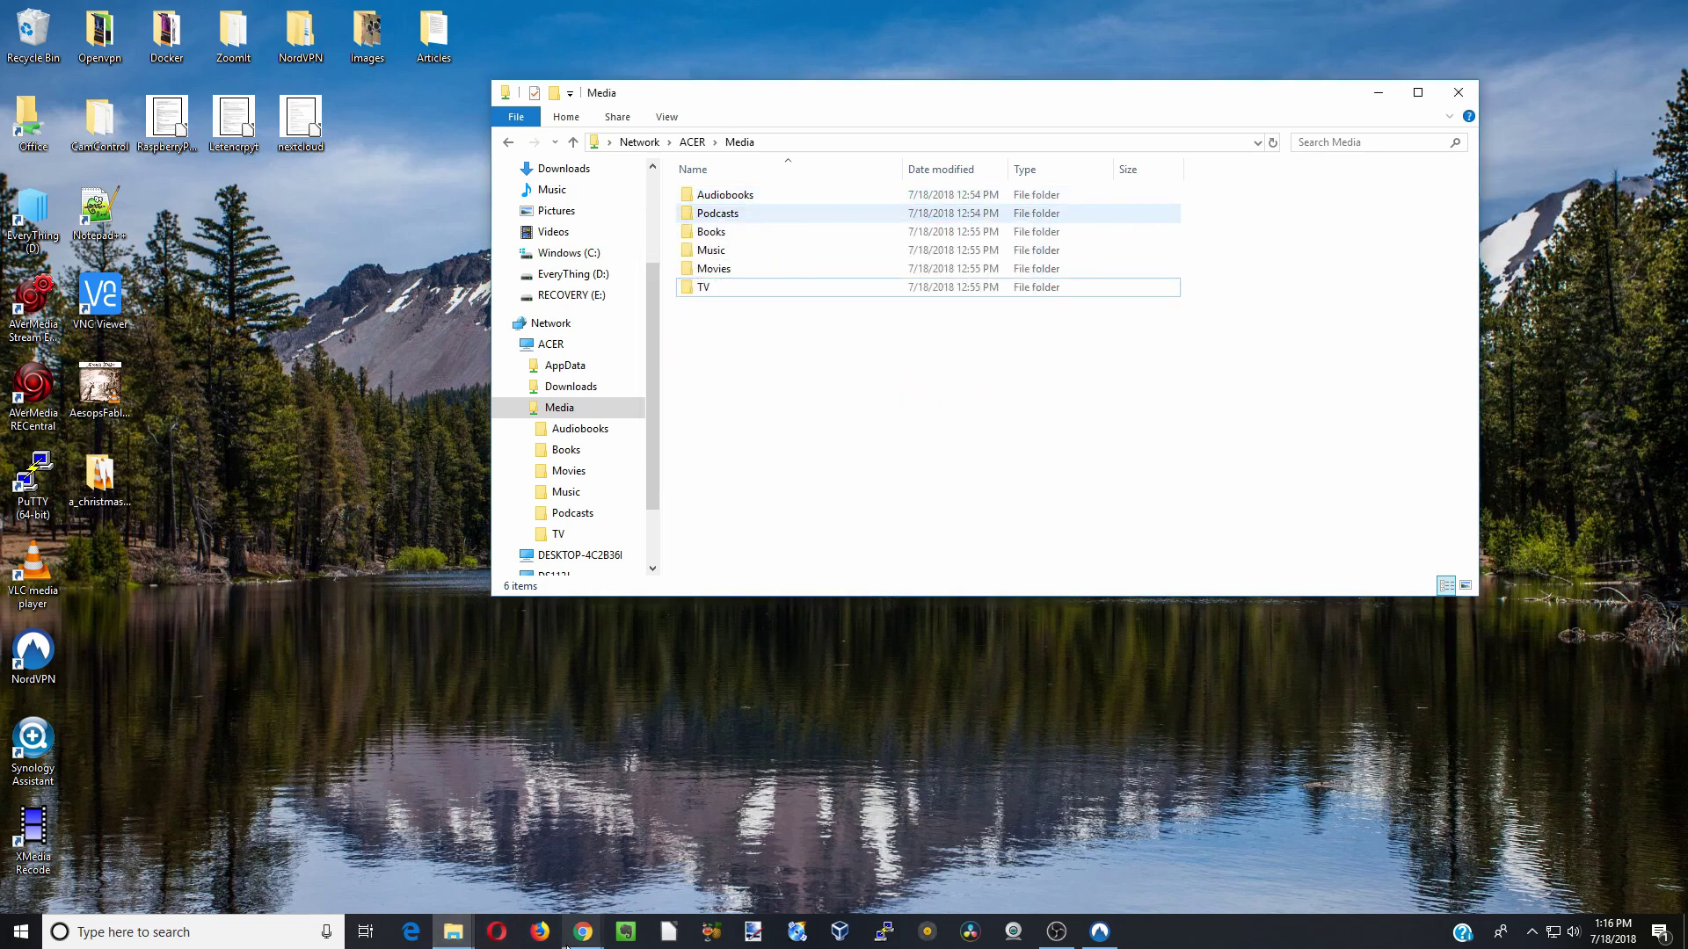
{"action": "mouse_move", "coordinate": [567, 941]}
{"action": "left_click", "coordinate": [545, 889]}
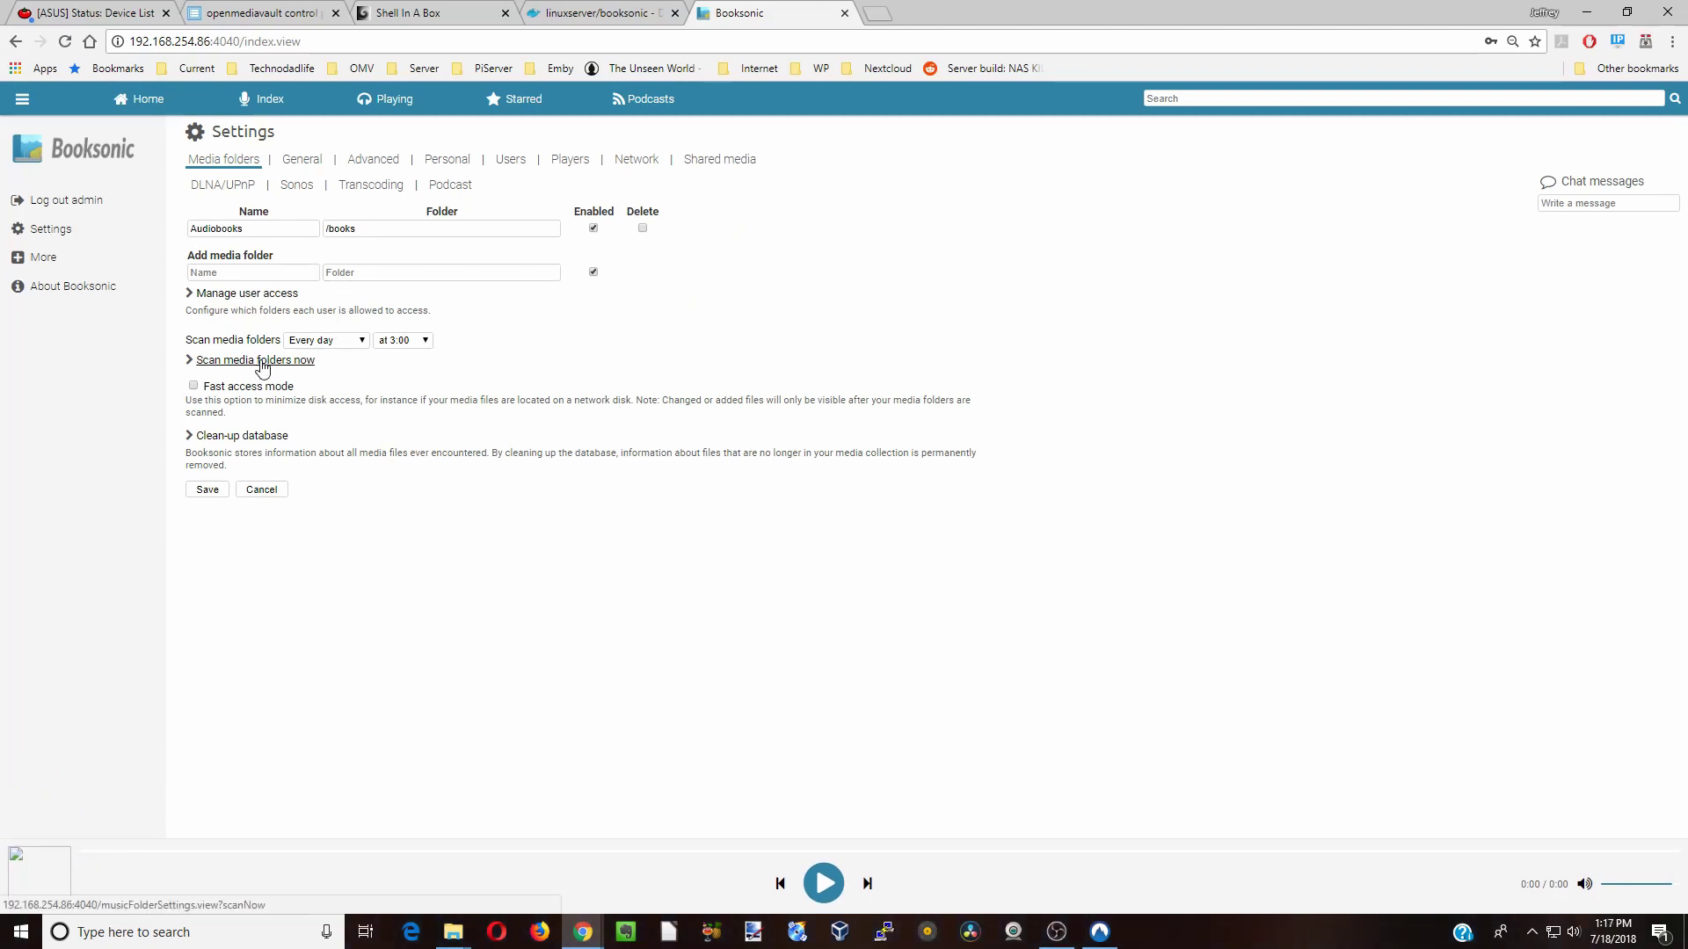
- Scan media folders, open the christmas miscellany book from Index, and briefly play 'A Plum-Pudding (1900)'
{"action": "left_click", "coordinate": [263, 363]}
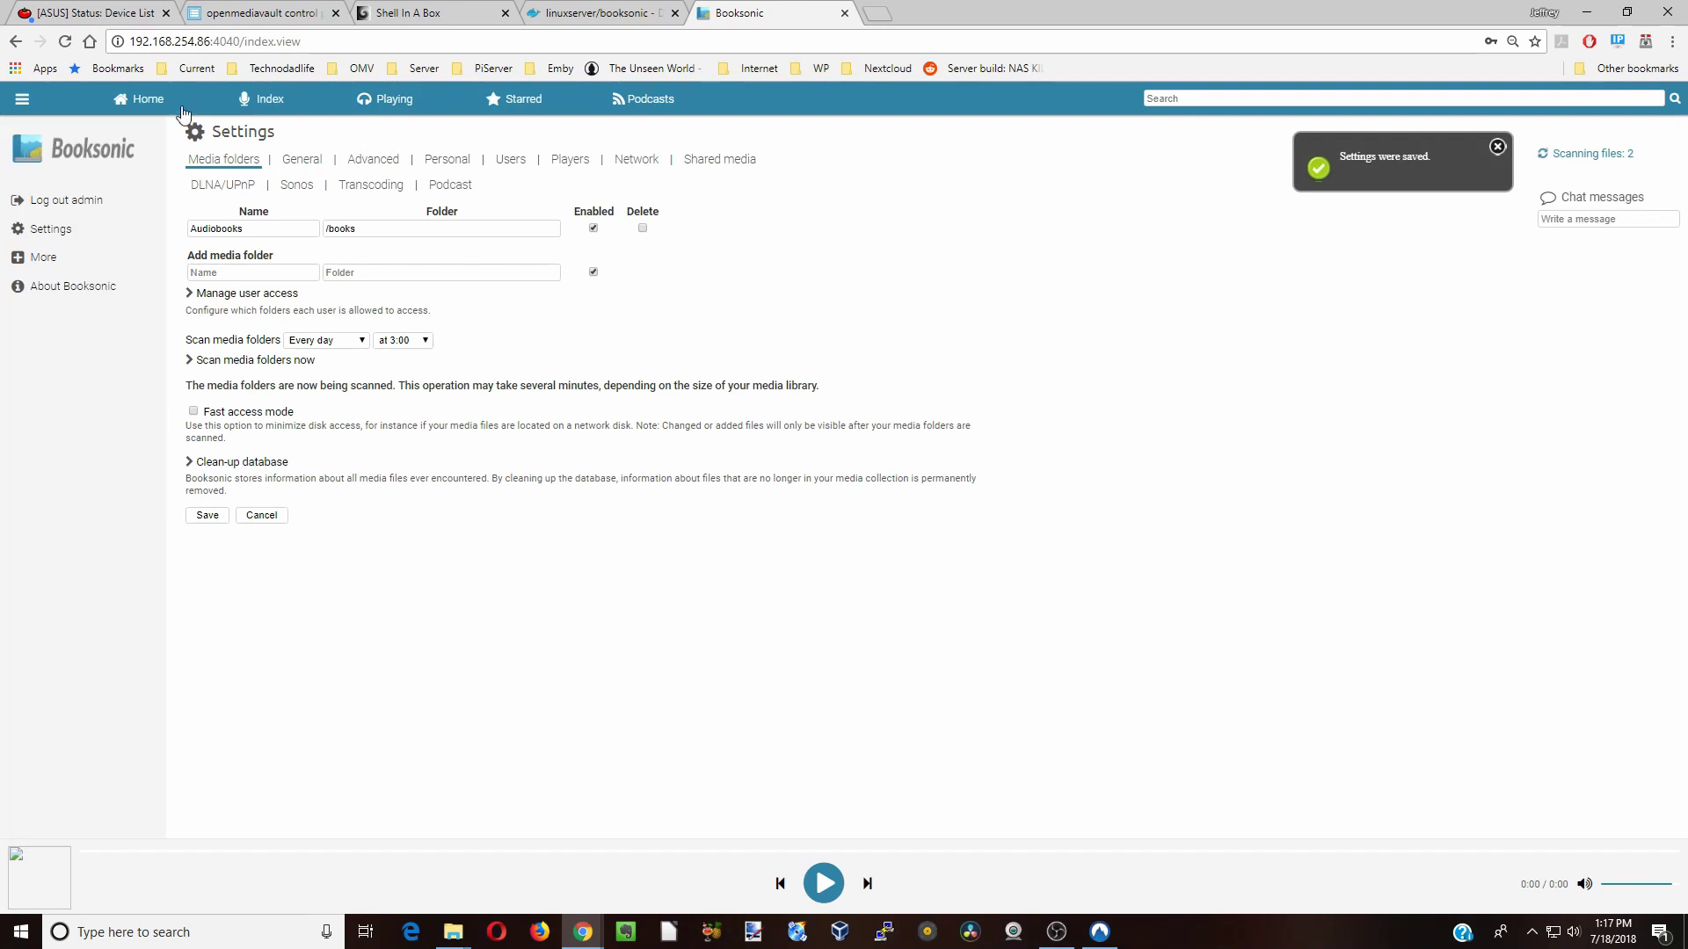
{"action": "left_click", "coordinate": [264, 103]}
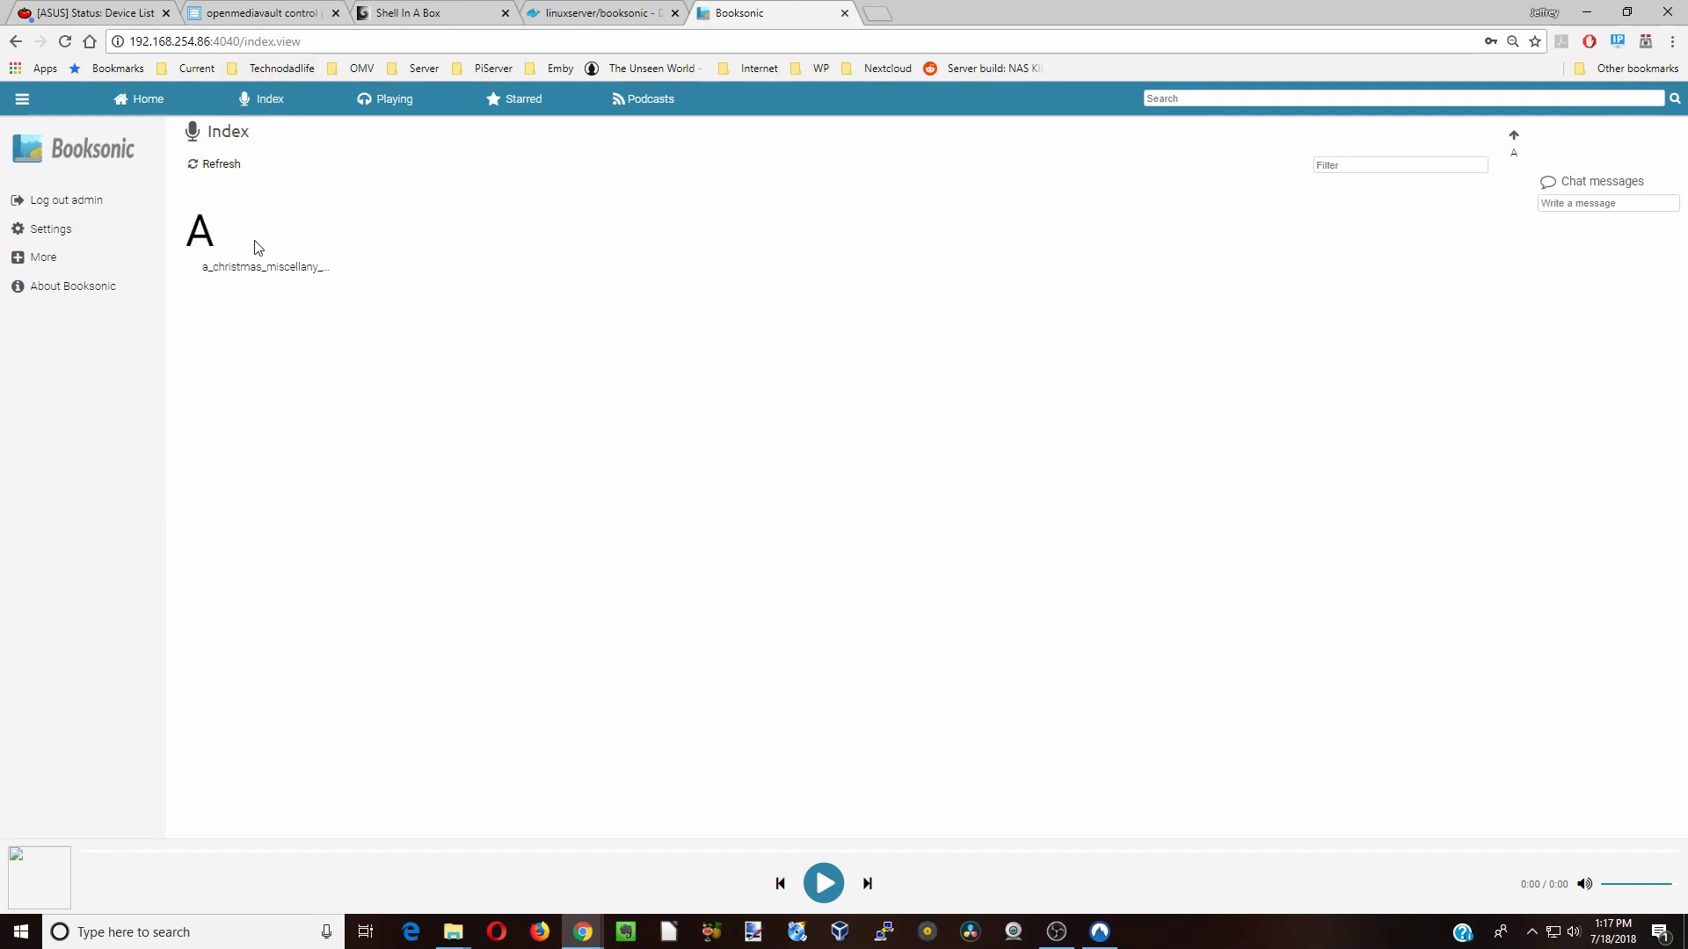
{"action": "left_click", "coordinate": [274, 269]}
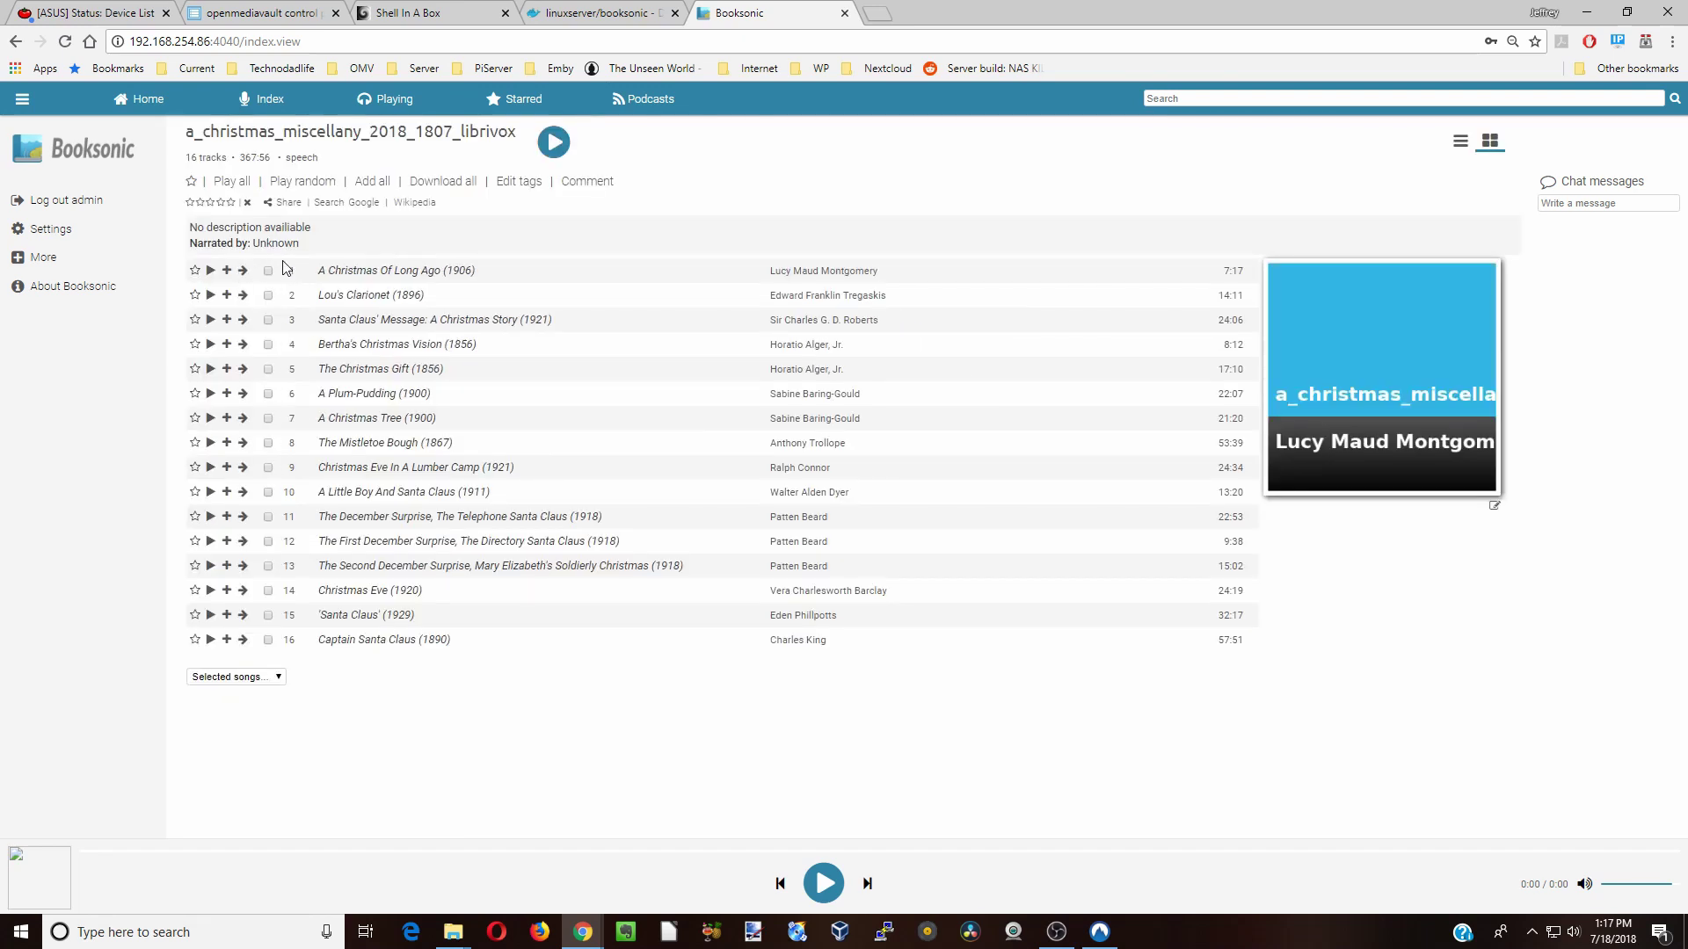
{"action": "left_click", "coordinate": [211, 400]}
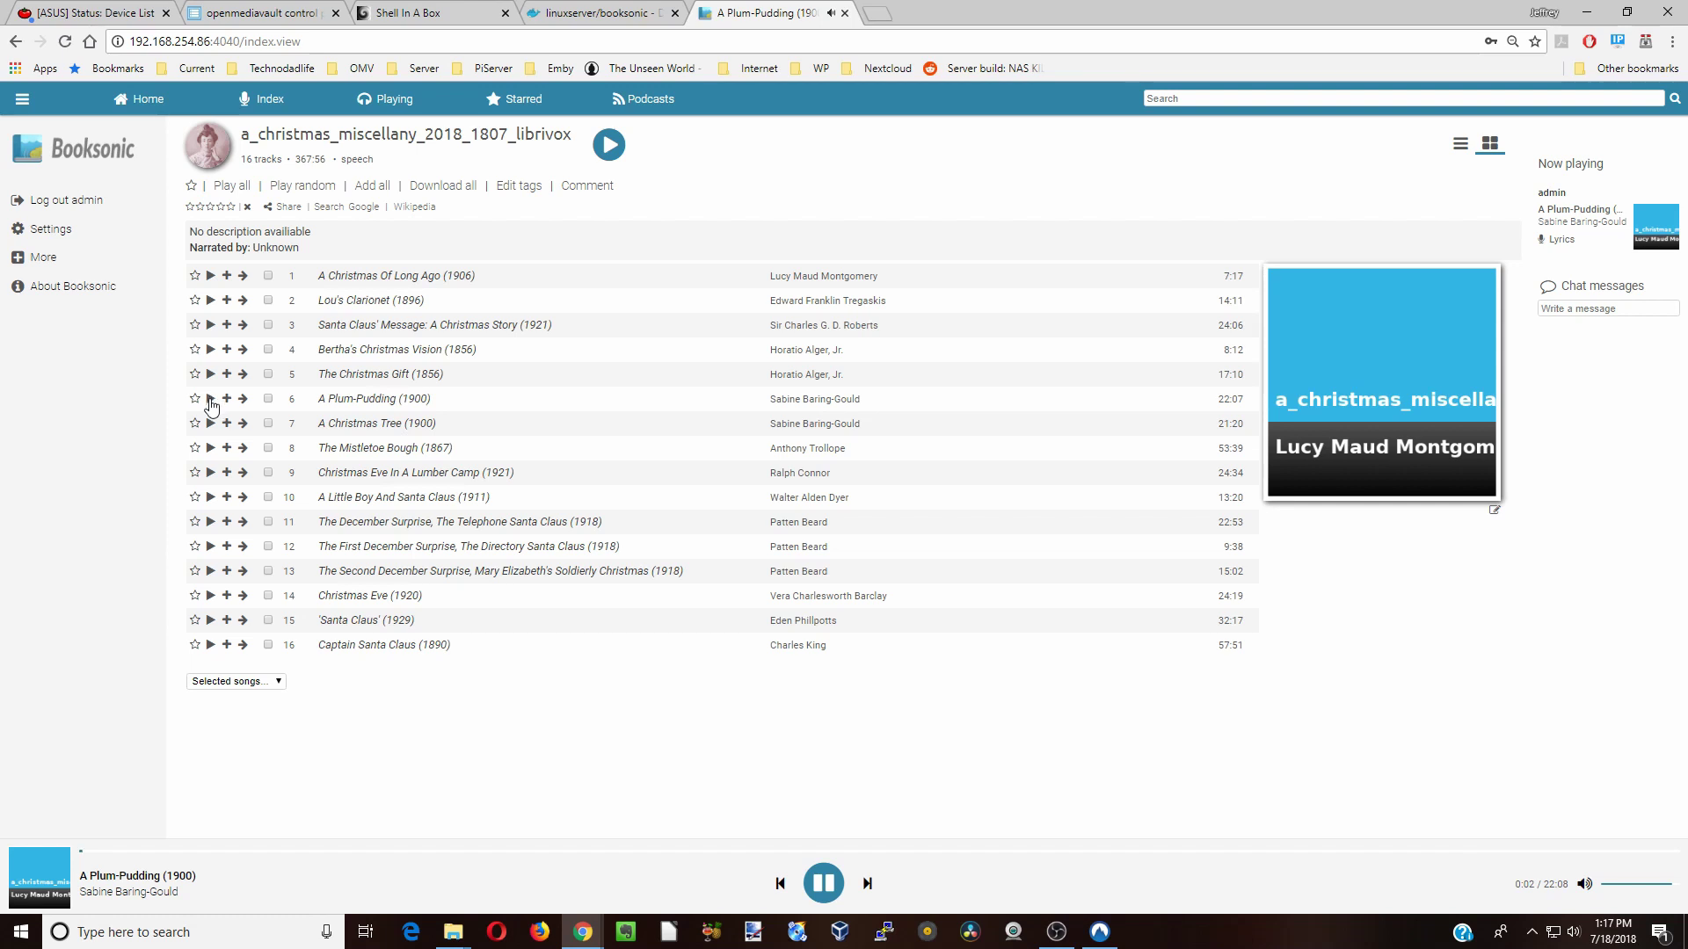
{"action": "left_click", "coordinate": [824, 884]}
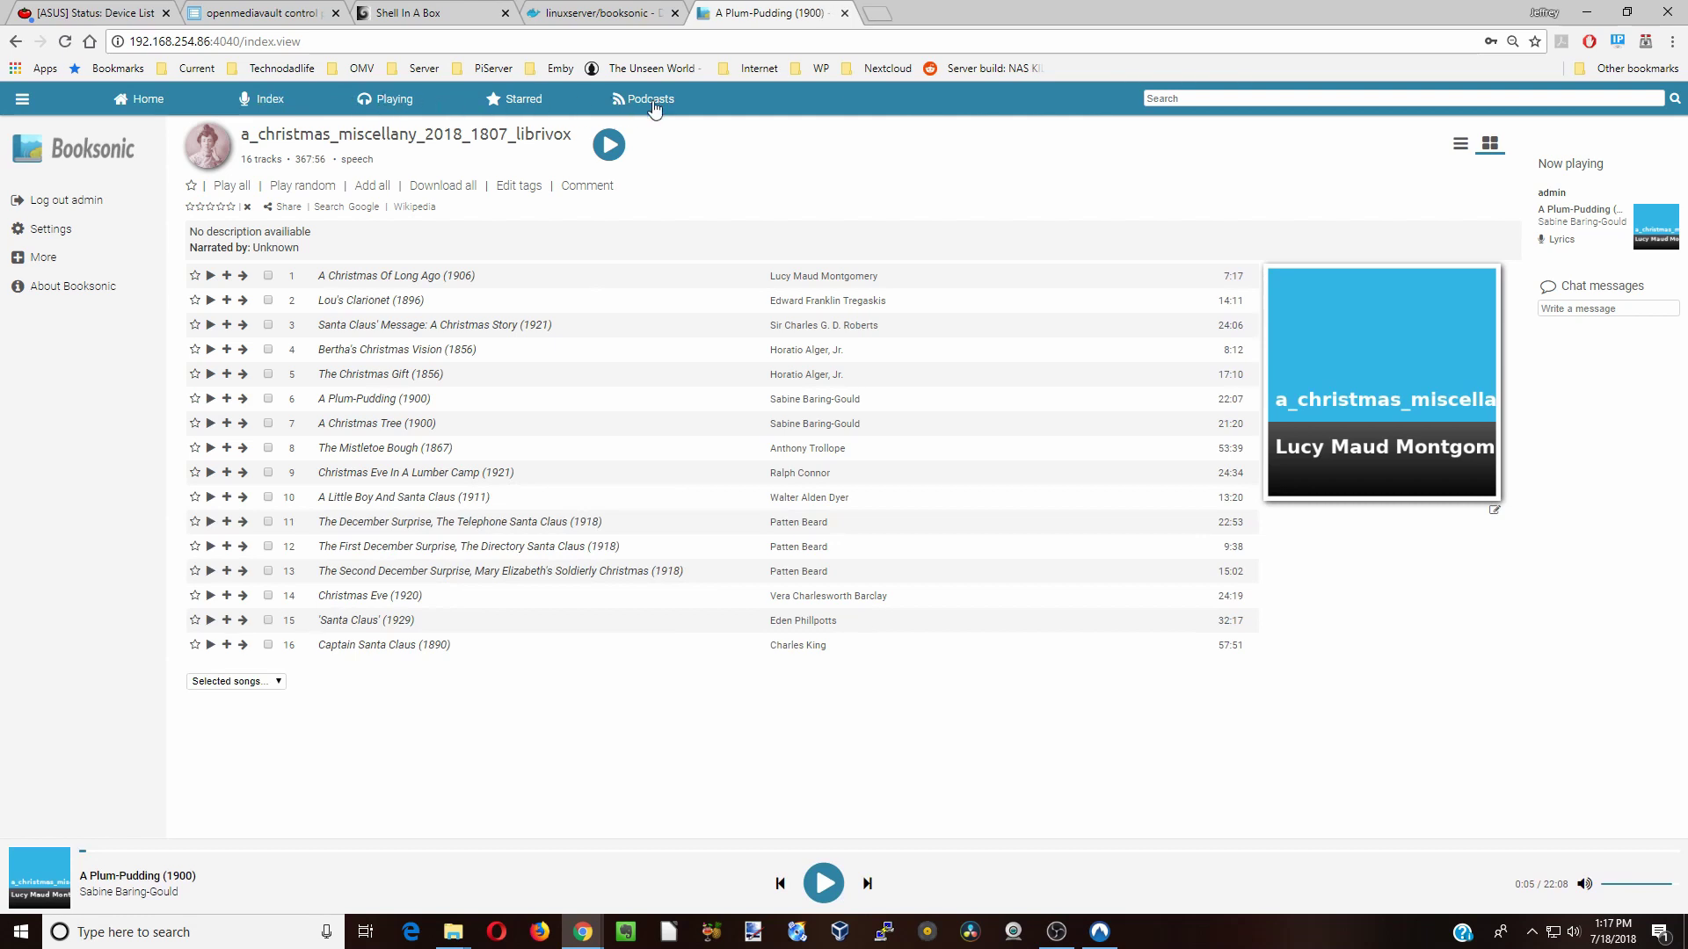
- Browse the Podcast, Transcoding, Sonos, DLNA/UPnP, Shared media and Network settings tabs
{"action": "left_click", "coordinate": [51, 230]}
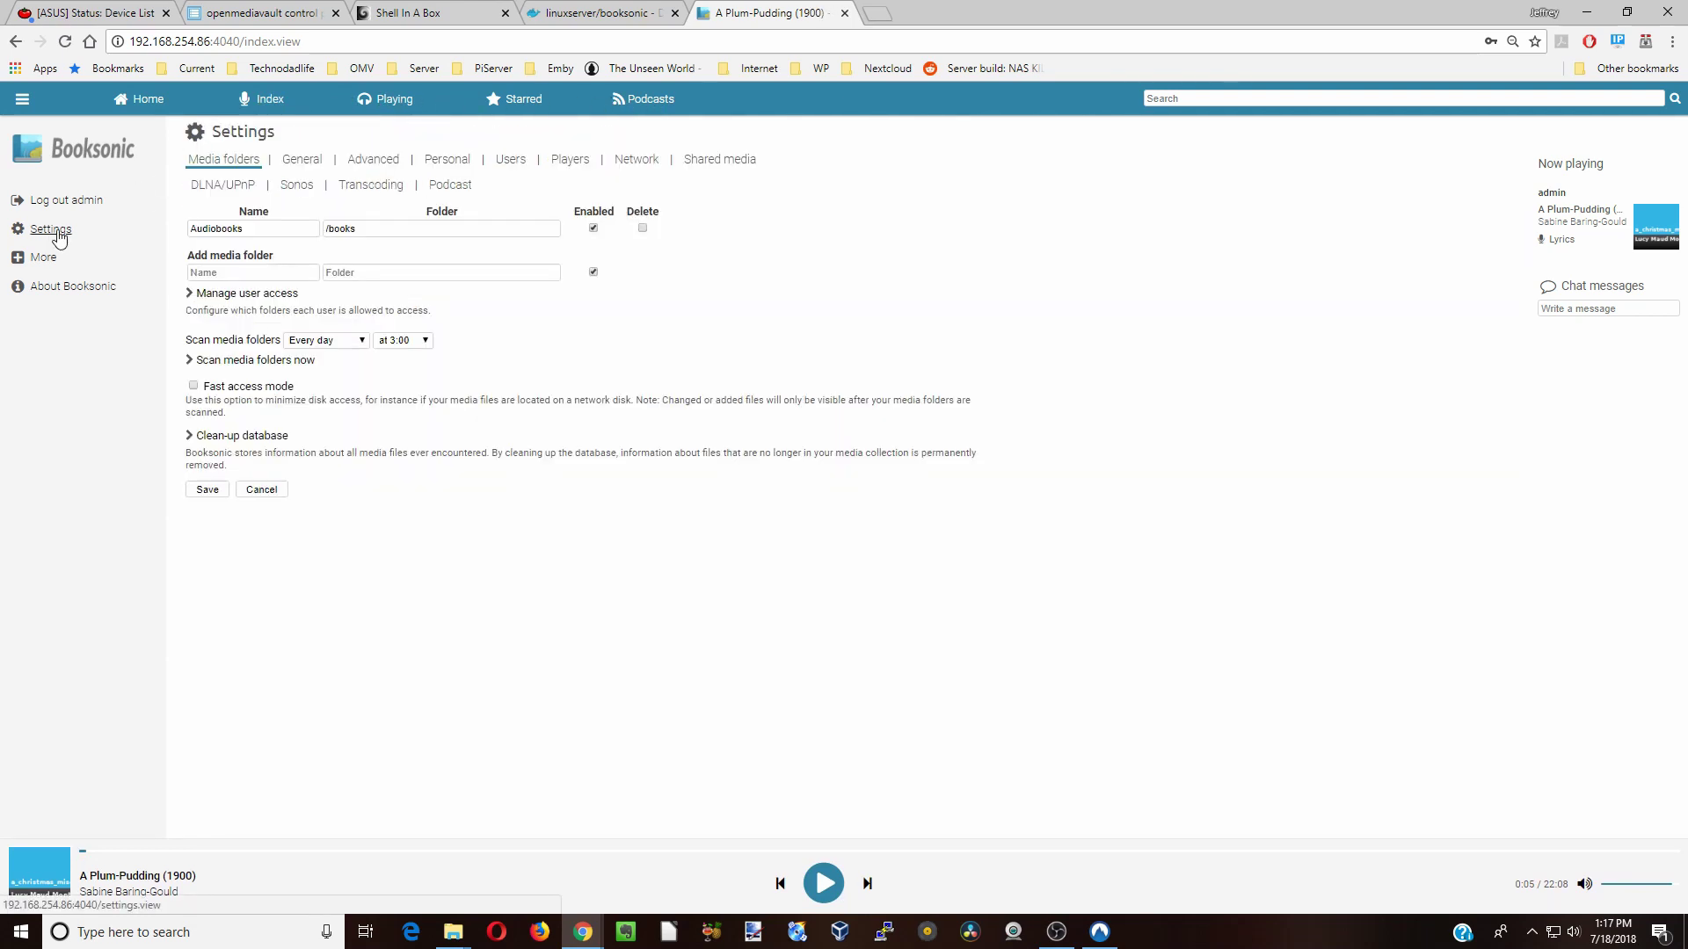
{"action": "left_click", "coordinate": [457, 188]}
{"action": "left_click", "coordinate": [367, 186]}
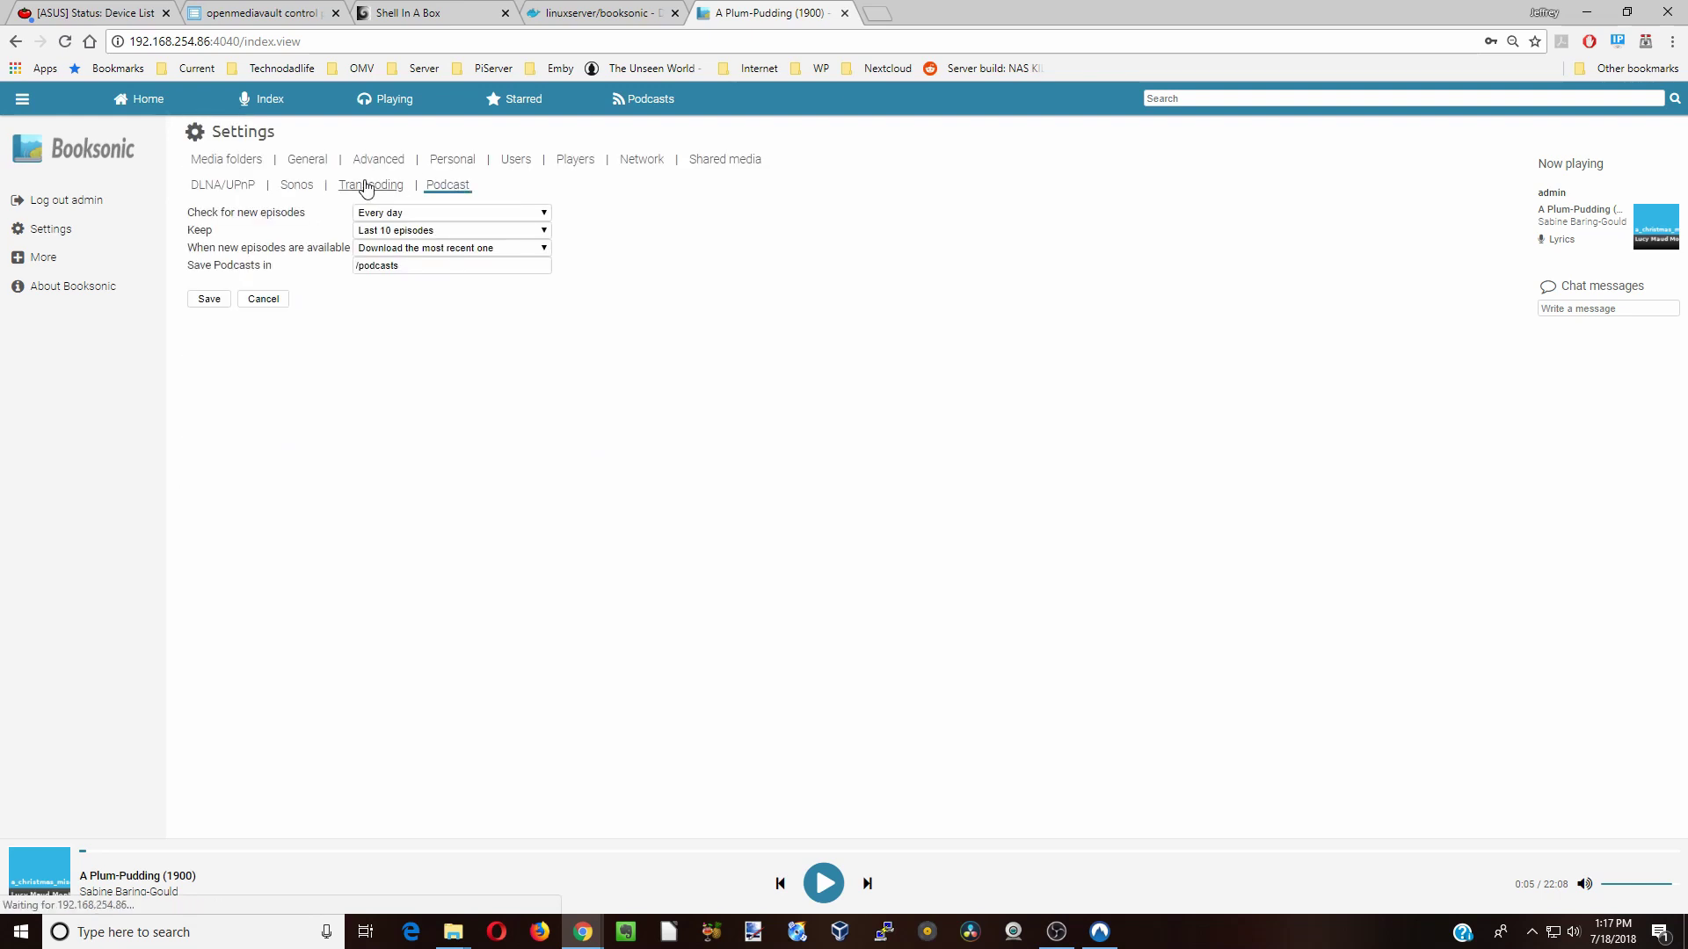
{"action": "left_click", "coordinate": [291, 191]}
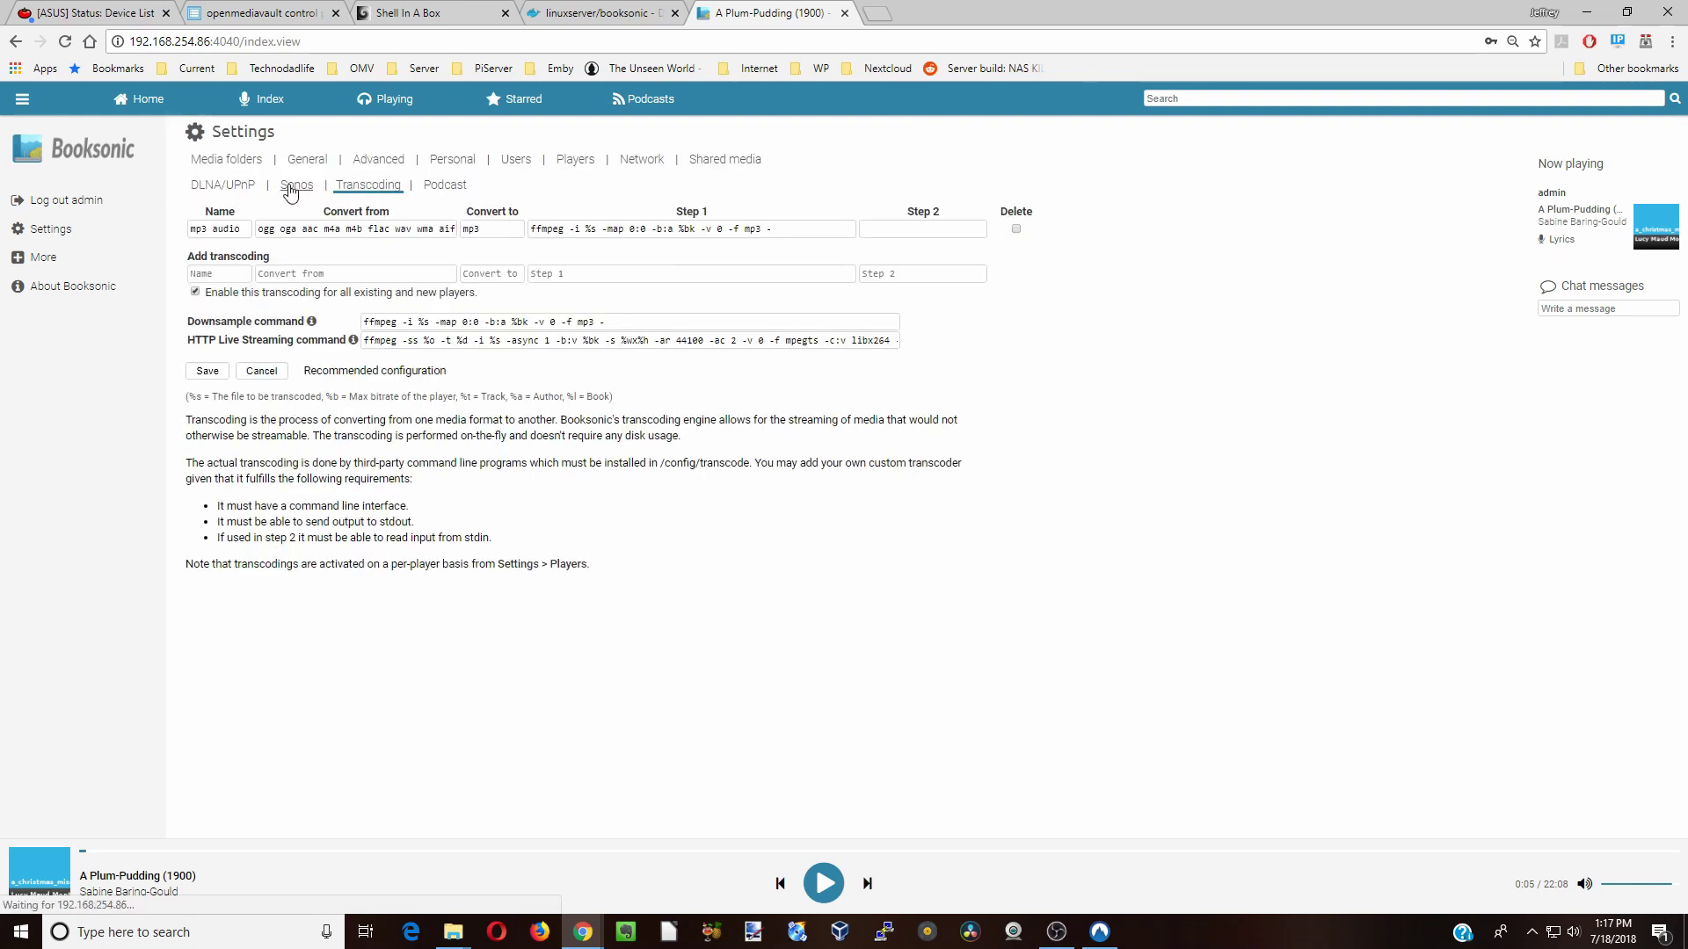
{"action": "left_click", "coordinate": [219, 189]}
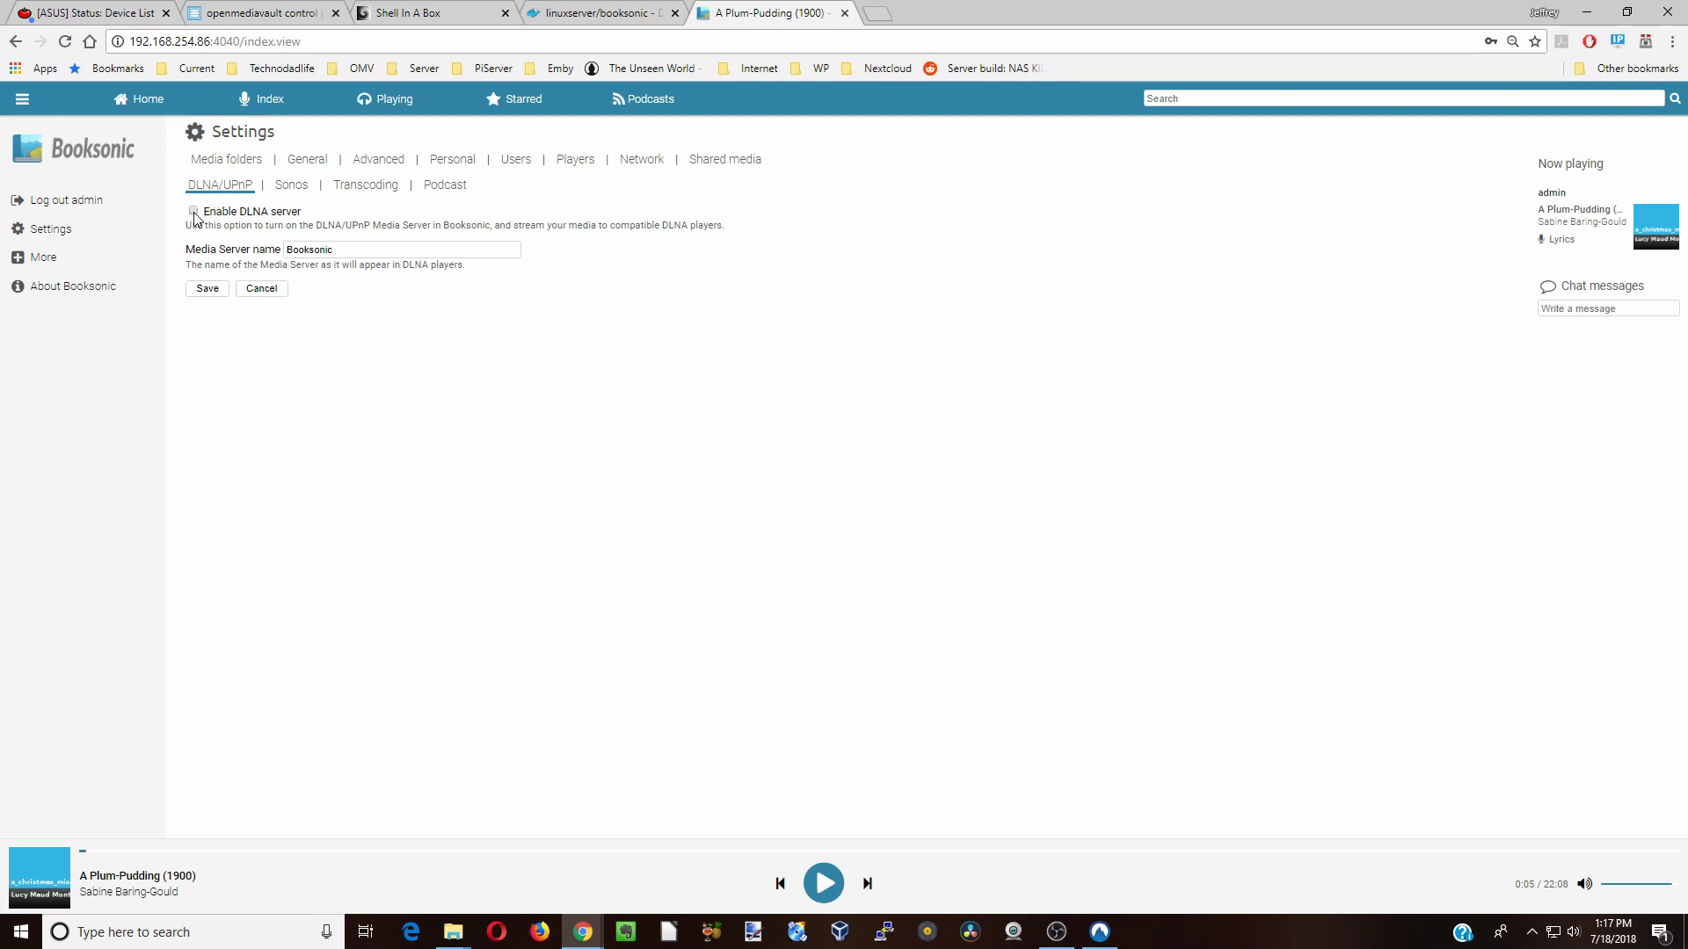
{"action": "left_click", "coordinate": [723, 163]}
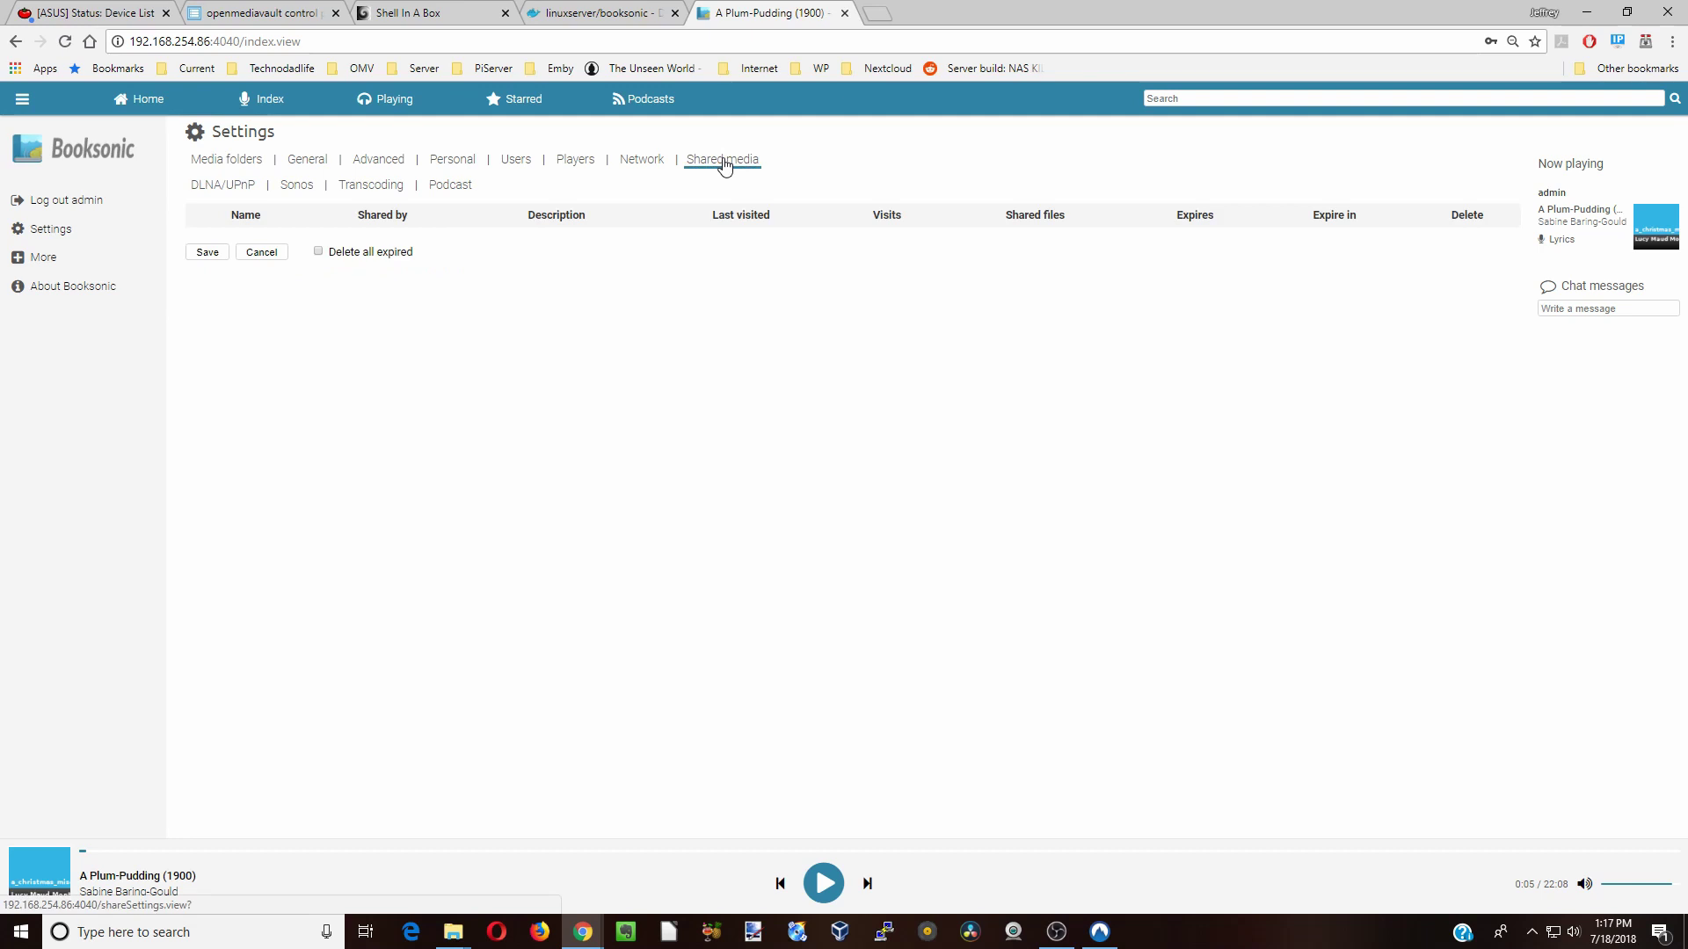
{"action": "left_click", "coordinate": [639, 164]}
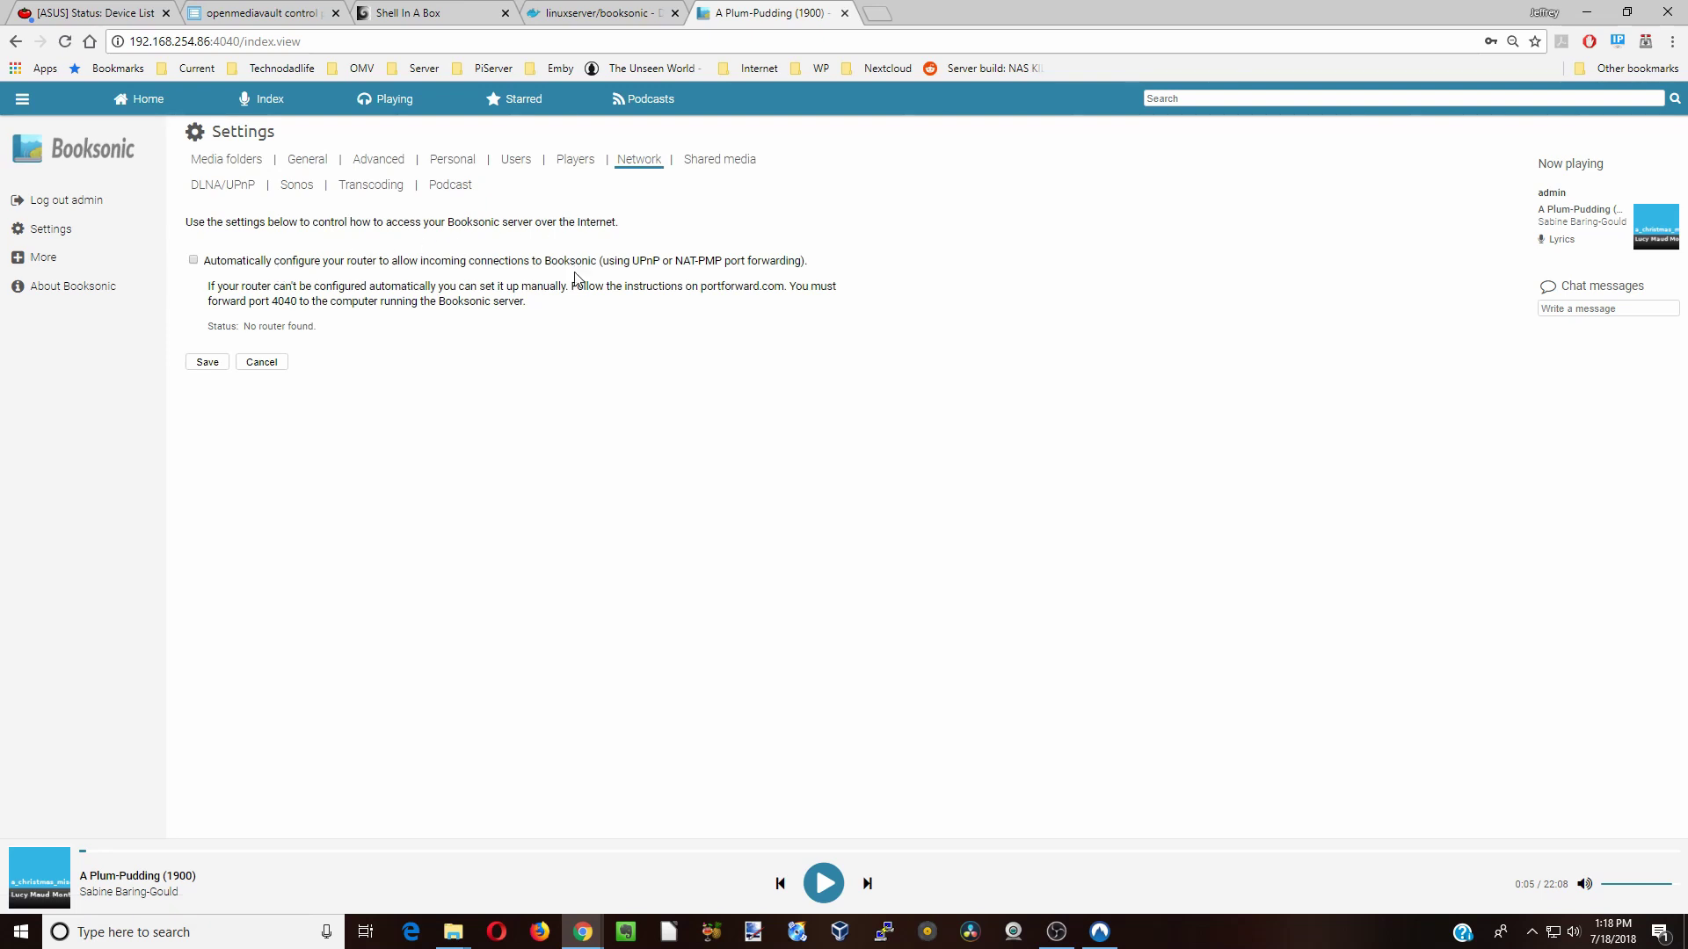
- Browse the Players, Users, Personal, Advanced and General settings tabs in turn
{"action": "left_click", "coordinate": [572, 162]}
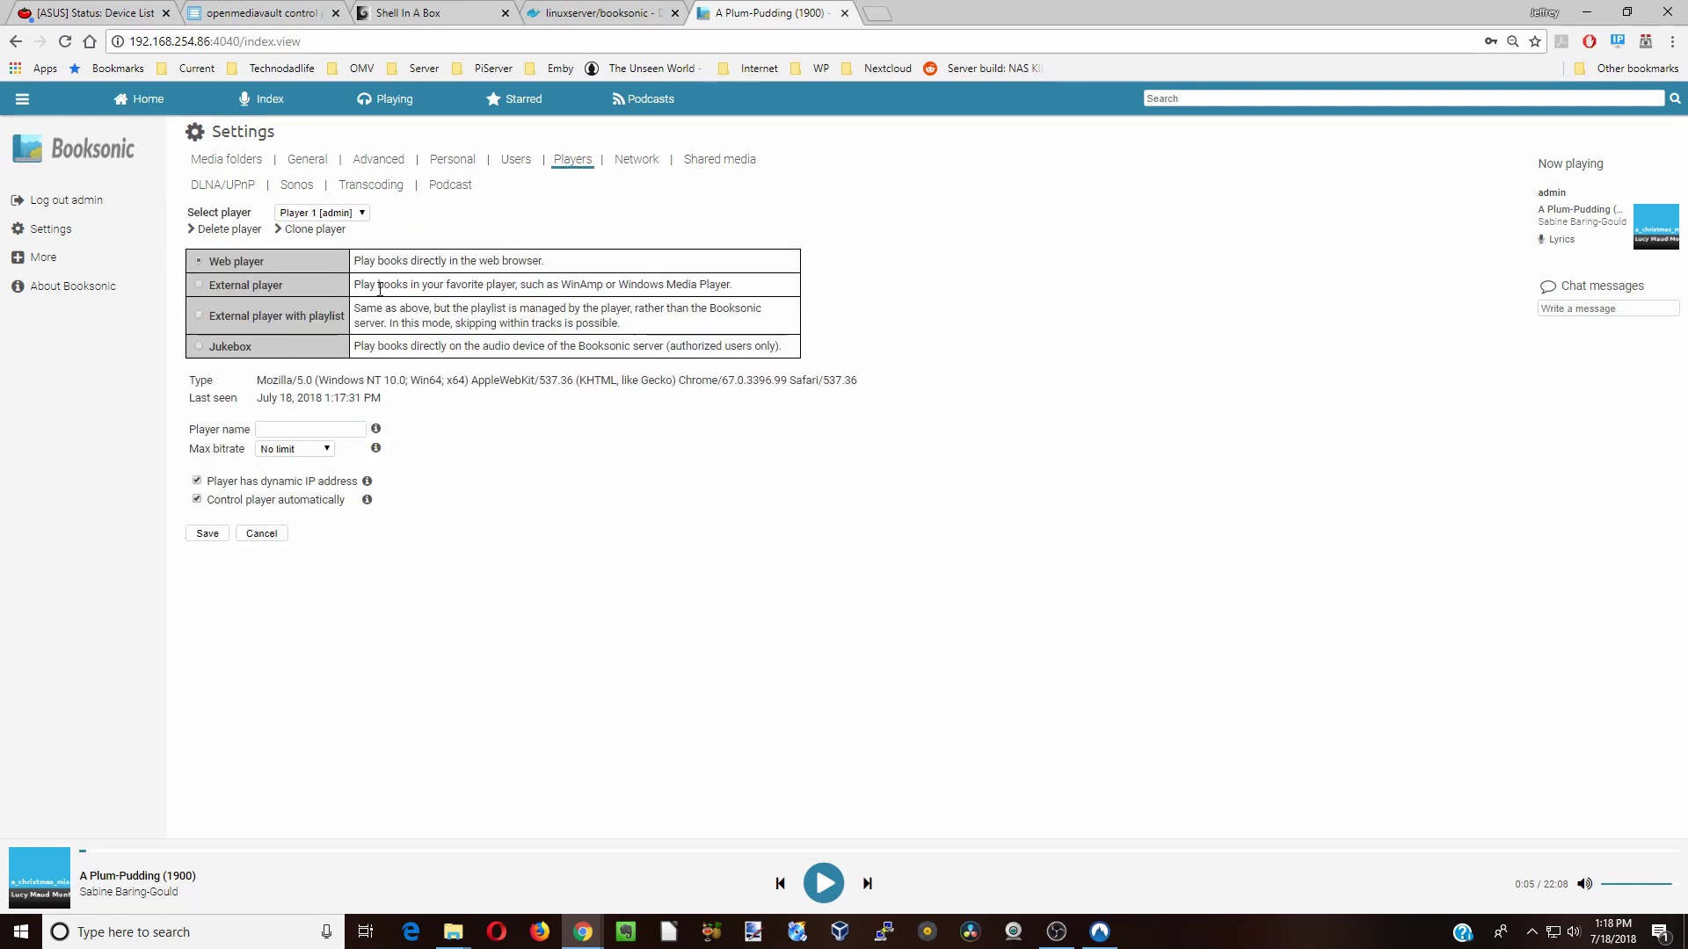
{"action": "left_click", "coordinate": [515, 161]}
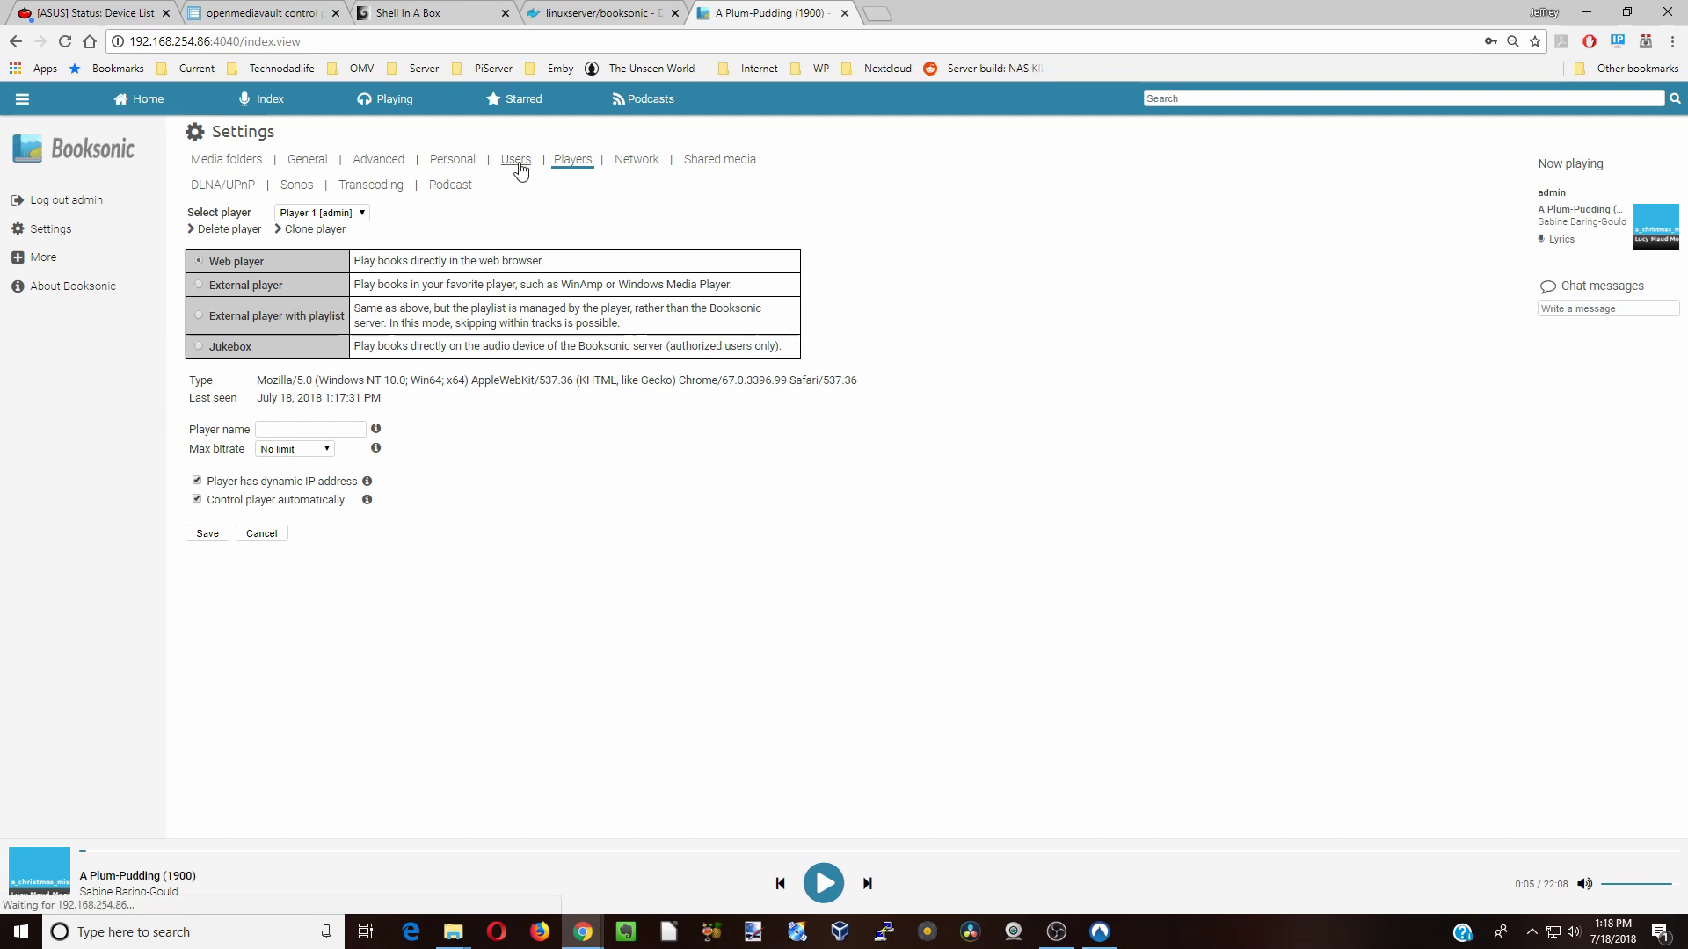
{"action": "left_click", "coordinate": [450, 164]}
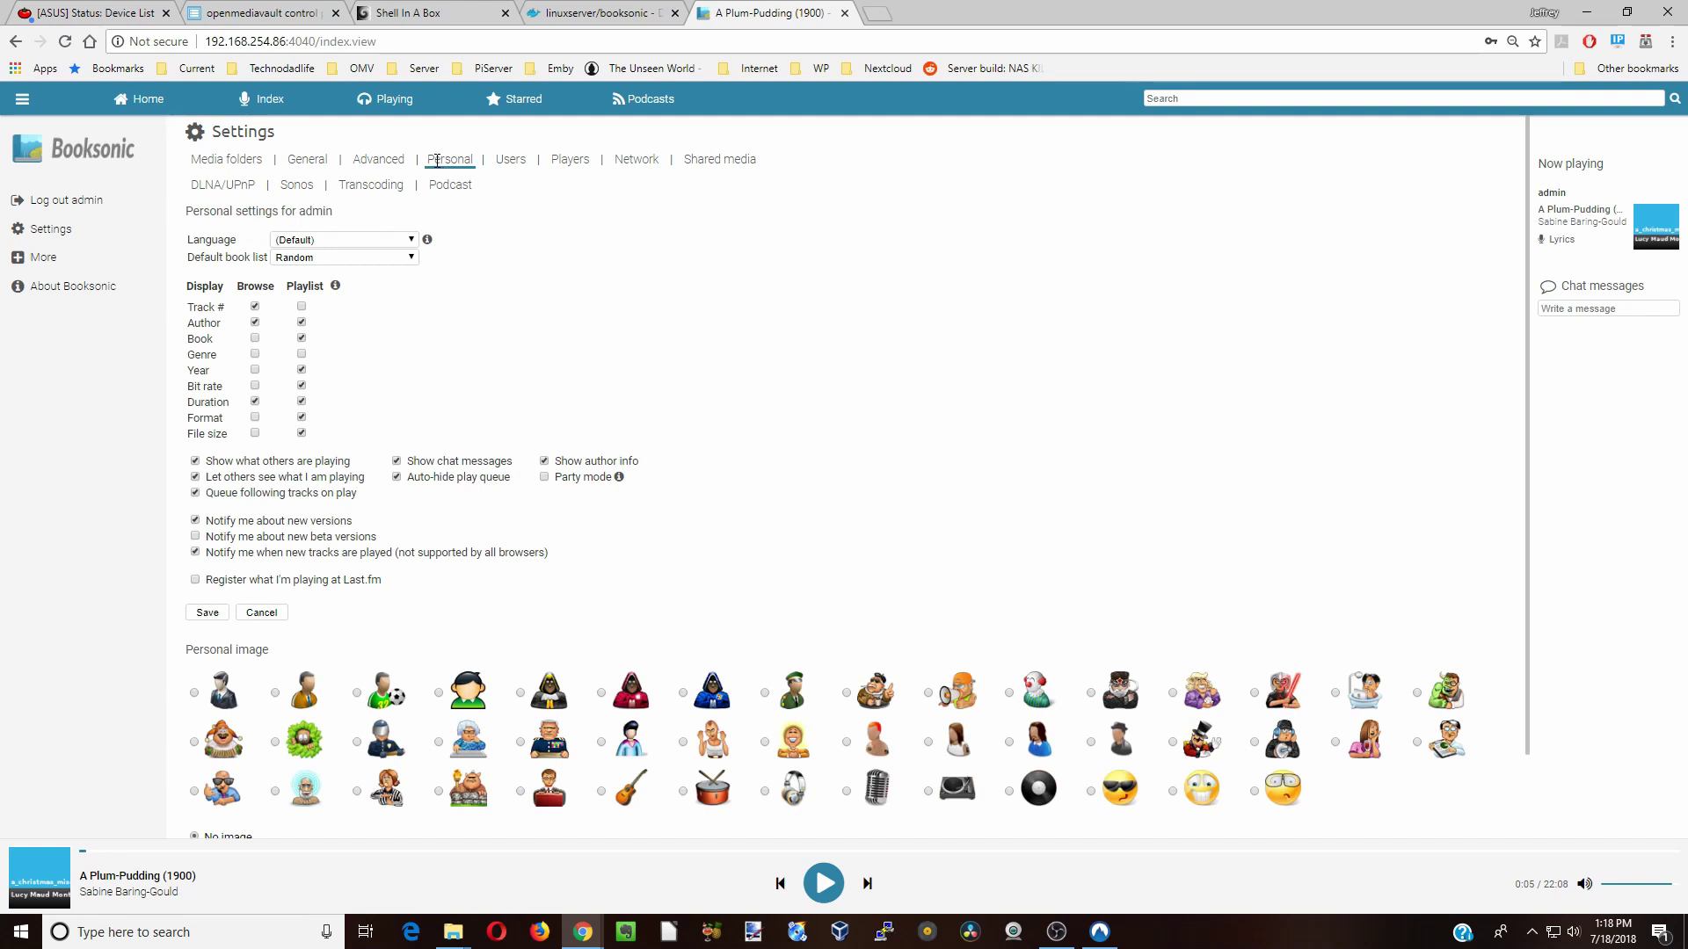
{"action": "left_click", "coordinate": [378, 165]}
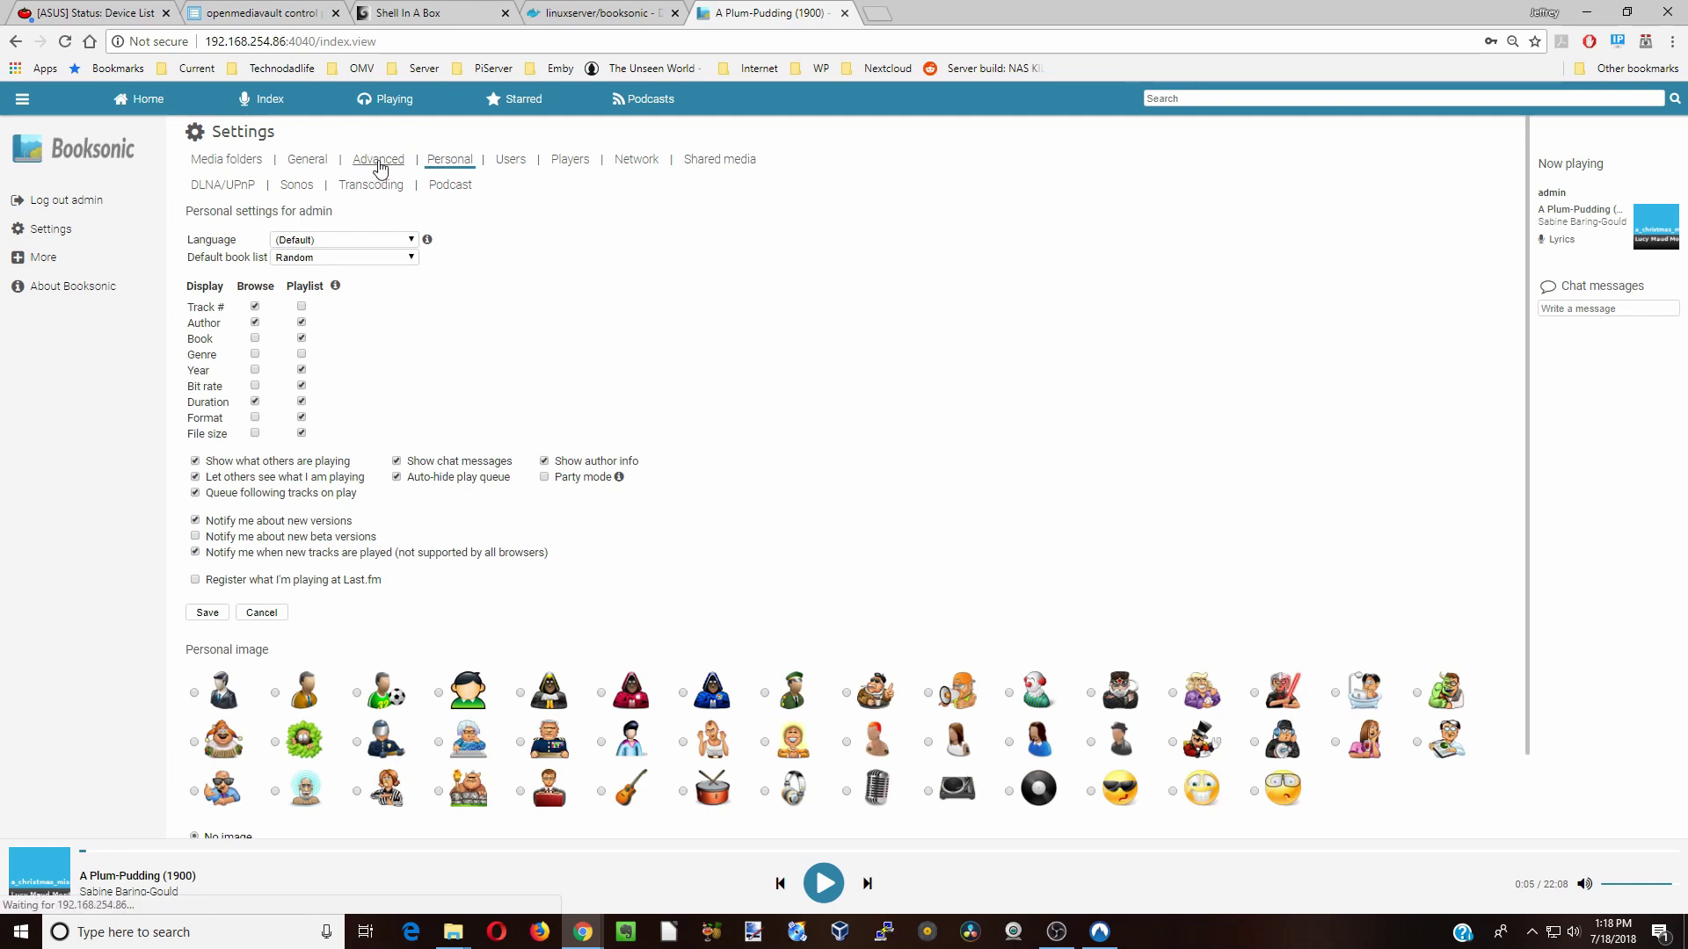
{"action": "left_click", "coordinate": [315, 167]}
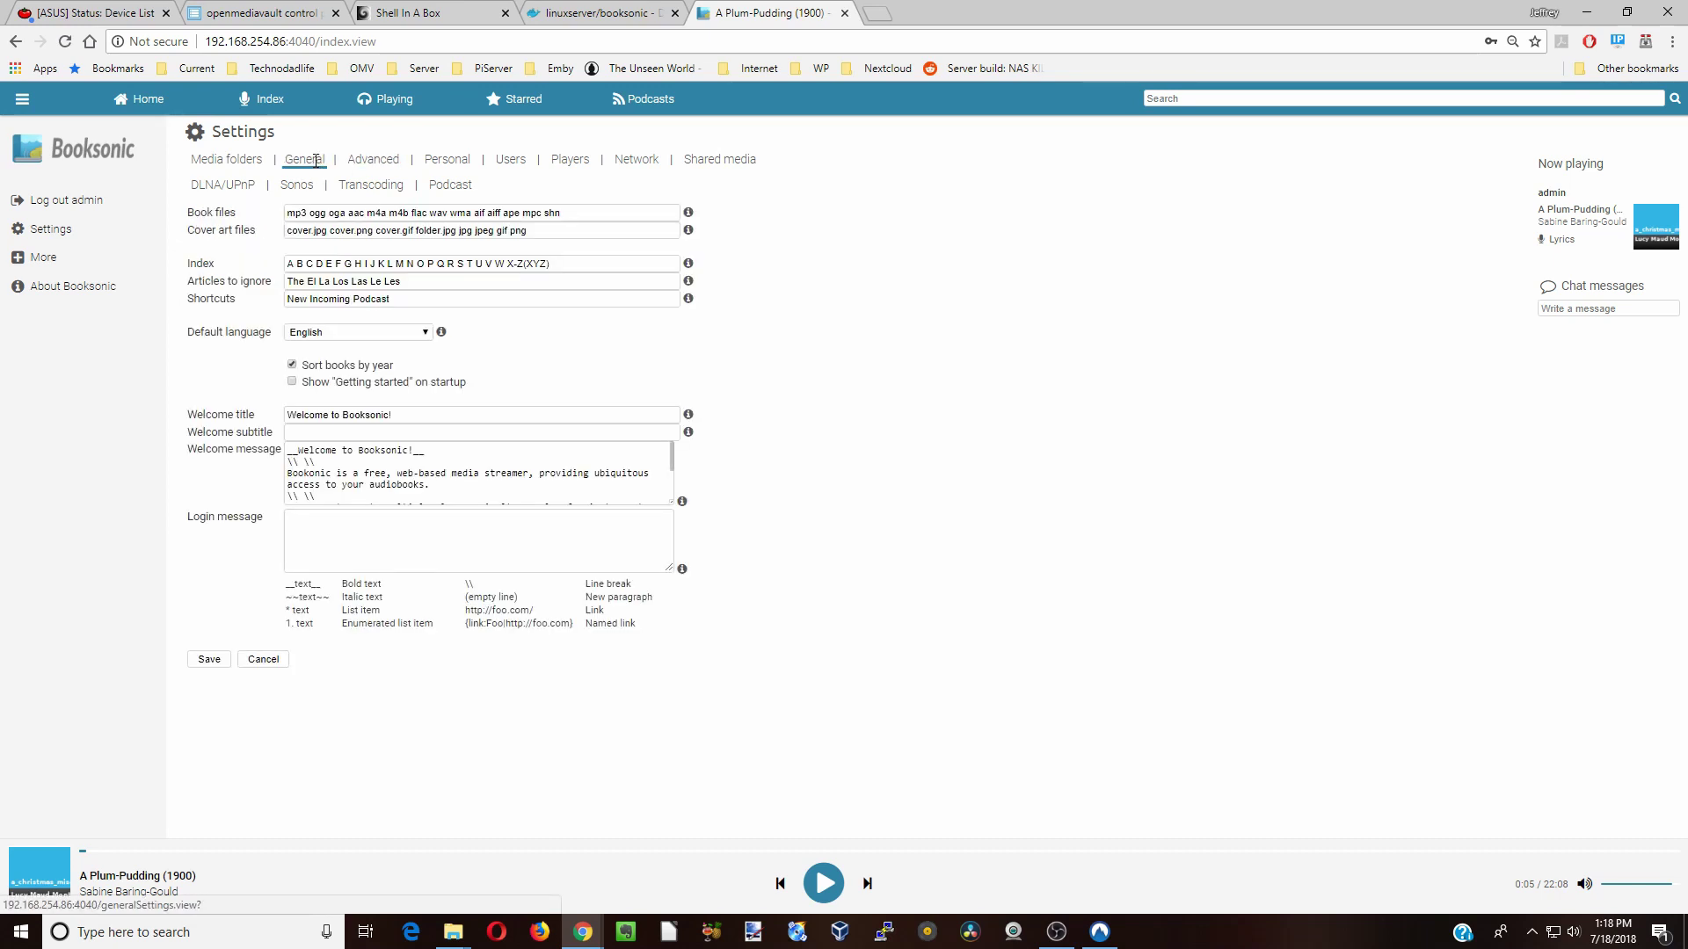